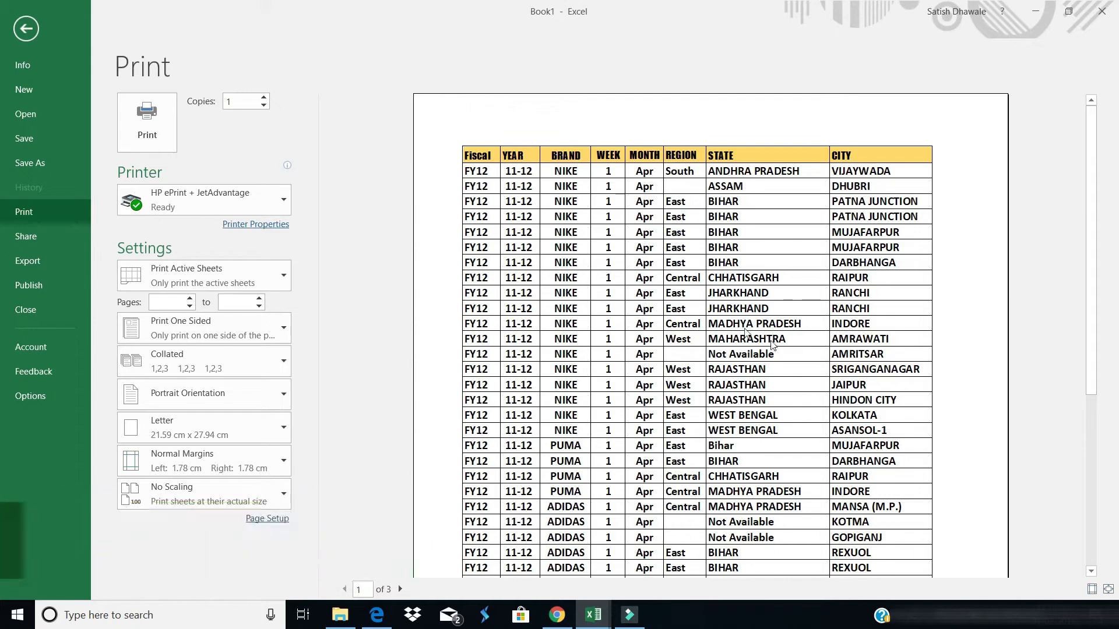
Set the picture "unnamed" from the LOGOS folder as the sheet background
key(Escape)
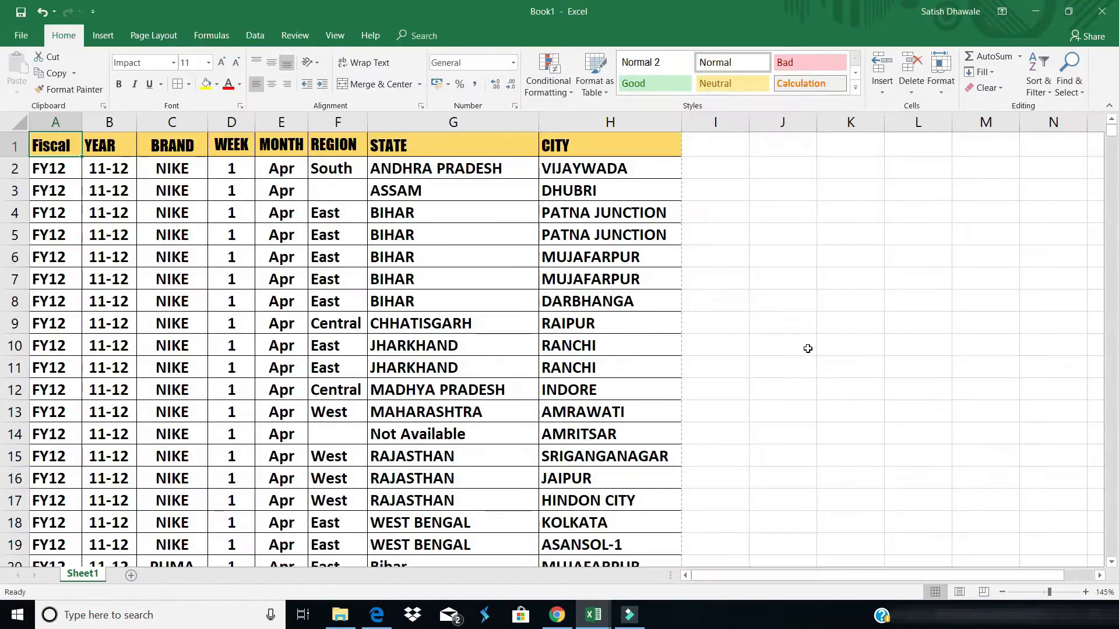
click(150, 36)
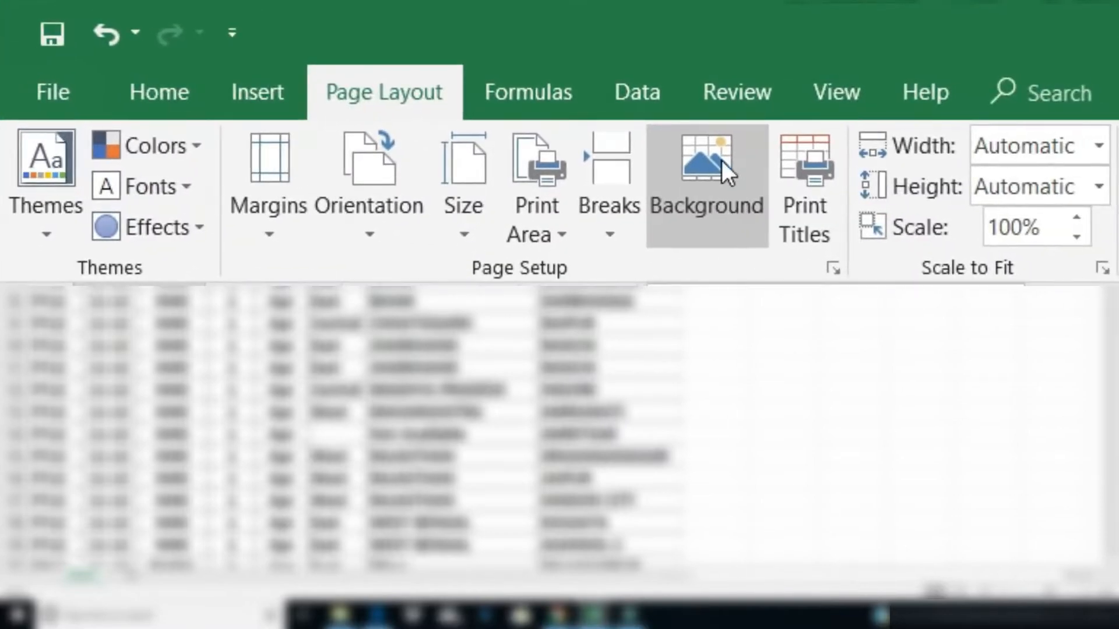
click(716, 187)
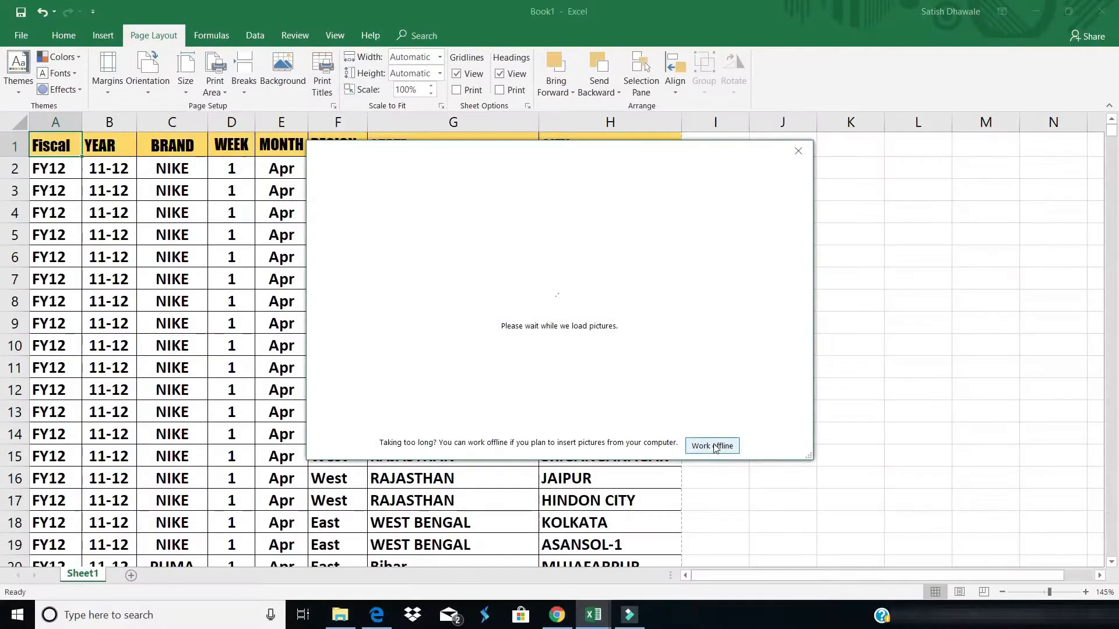
click(714, 446)
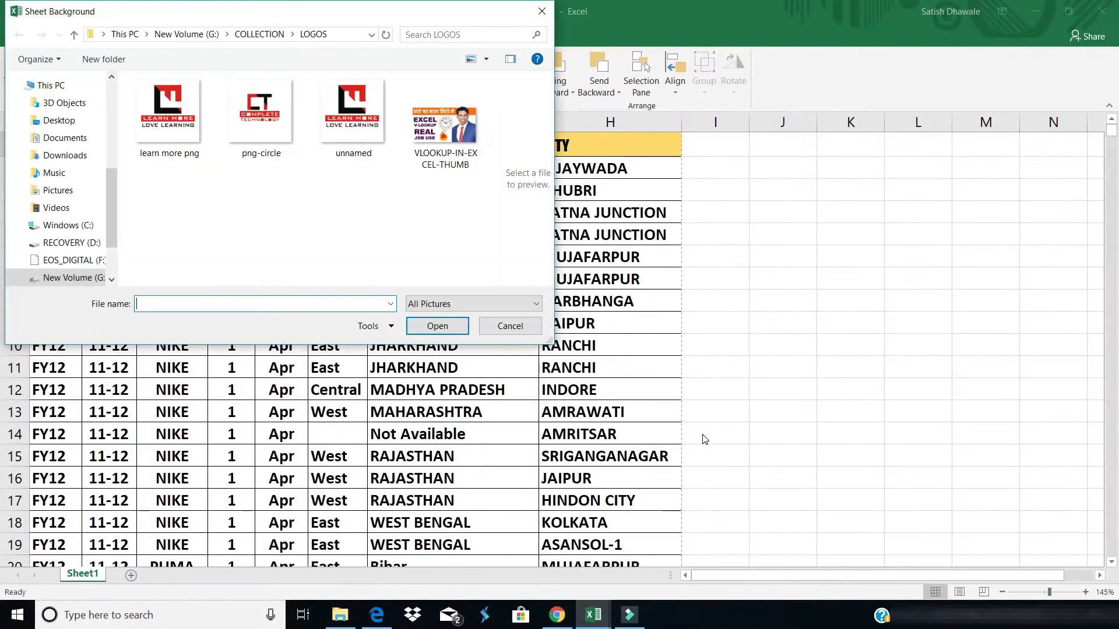
drag(267, 20, 496, 156)
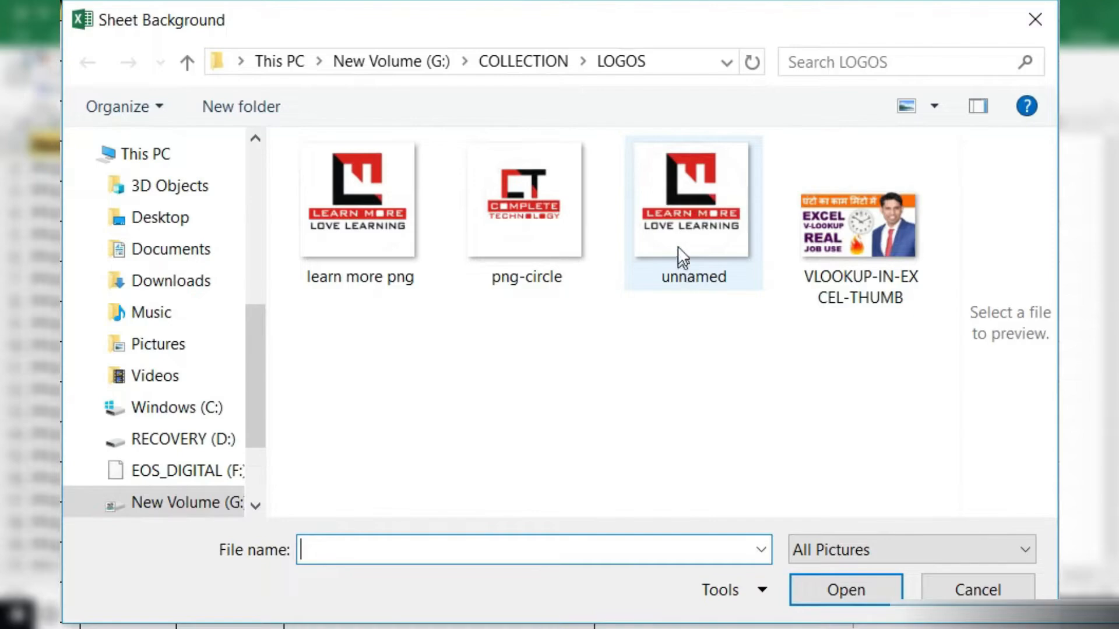
double_click(677, 216)
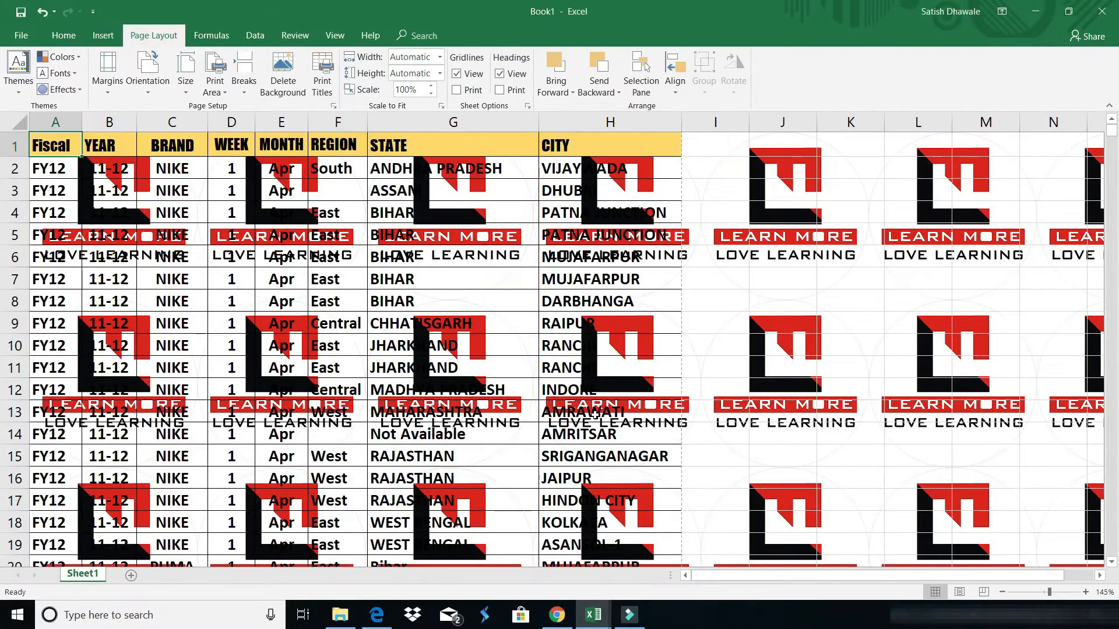
Check the print preview to see whether the sheet background is included in the printout
click(59, 233)
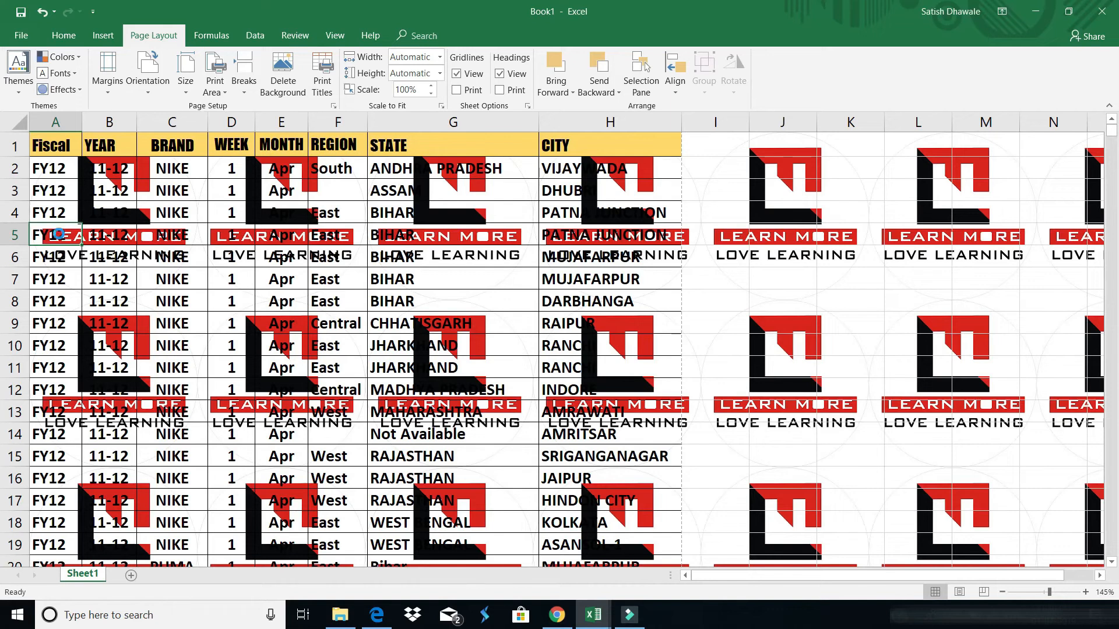
key(ctrl+p)
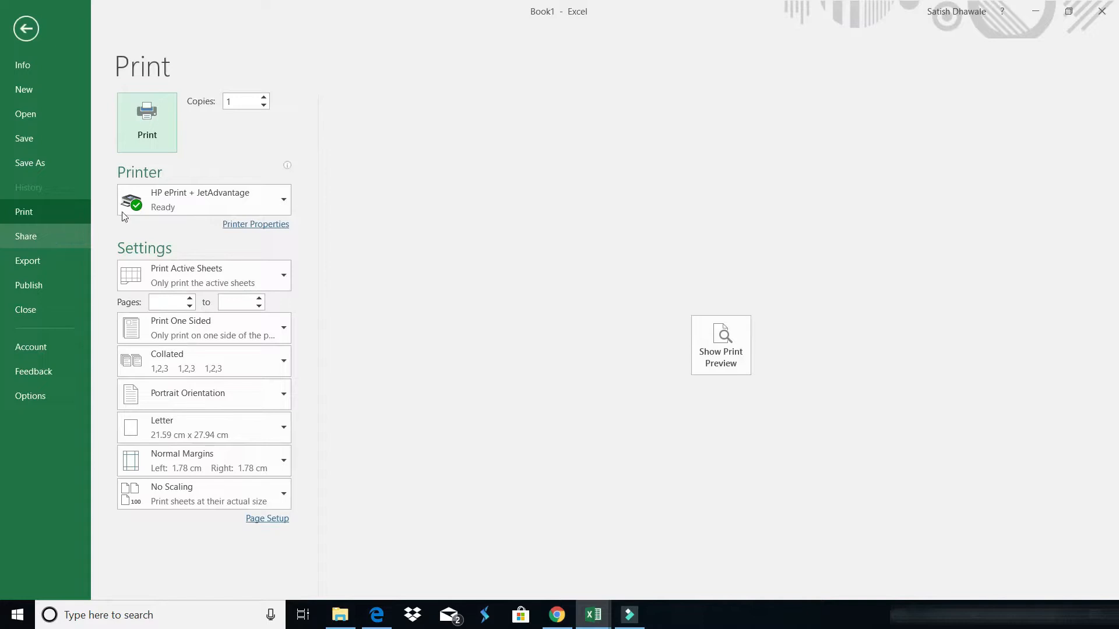
click(732, 346)
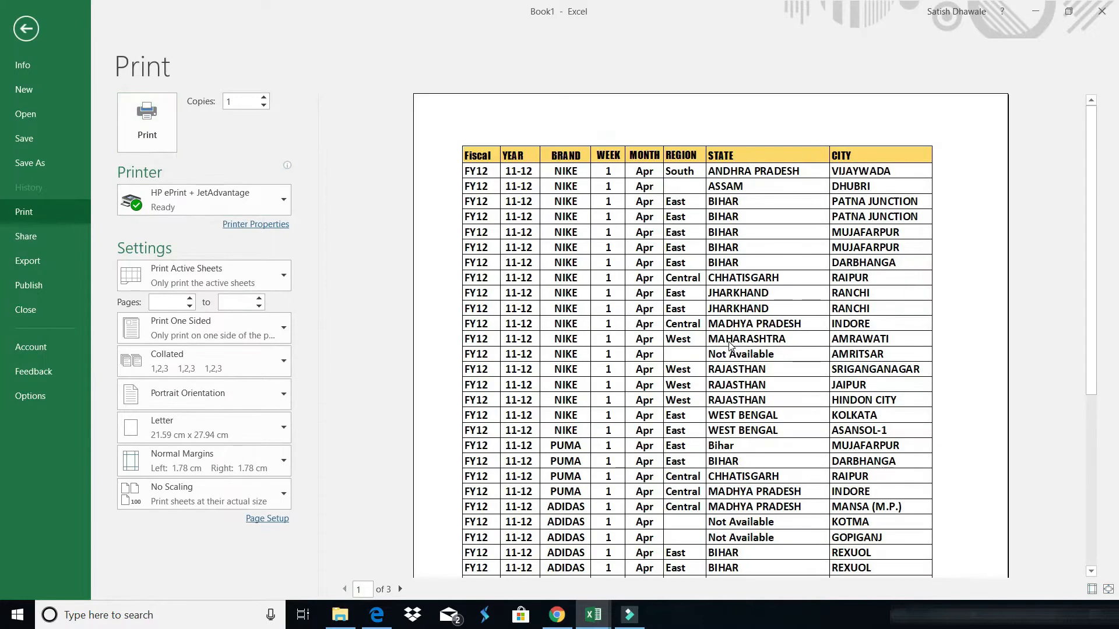
key(Escape)
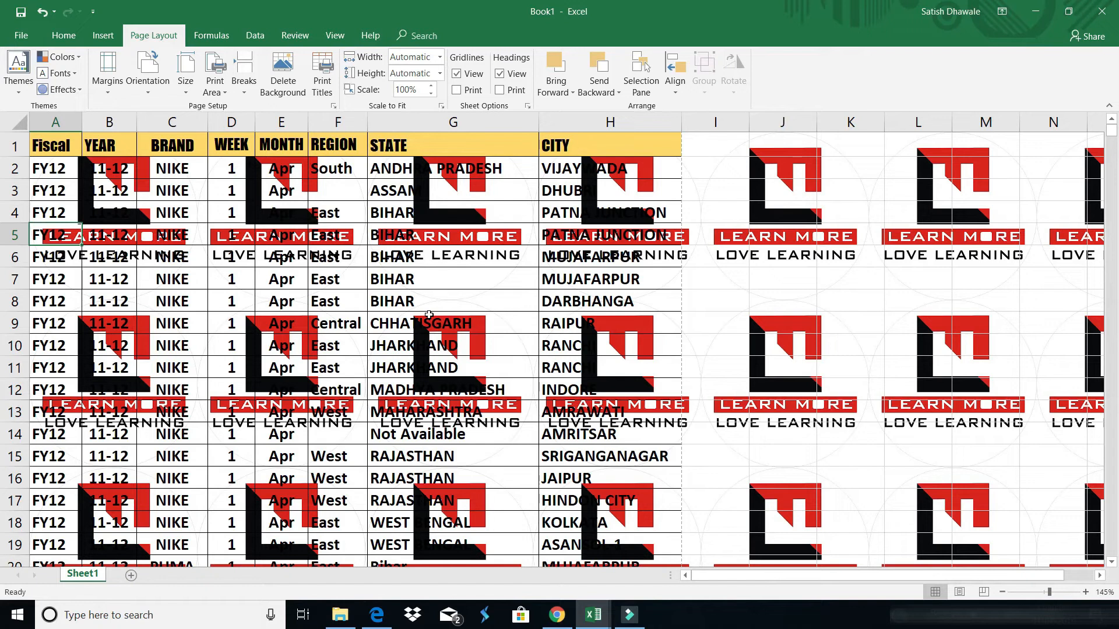
key(ctrl+p)
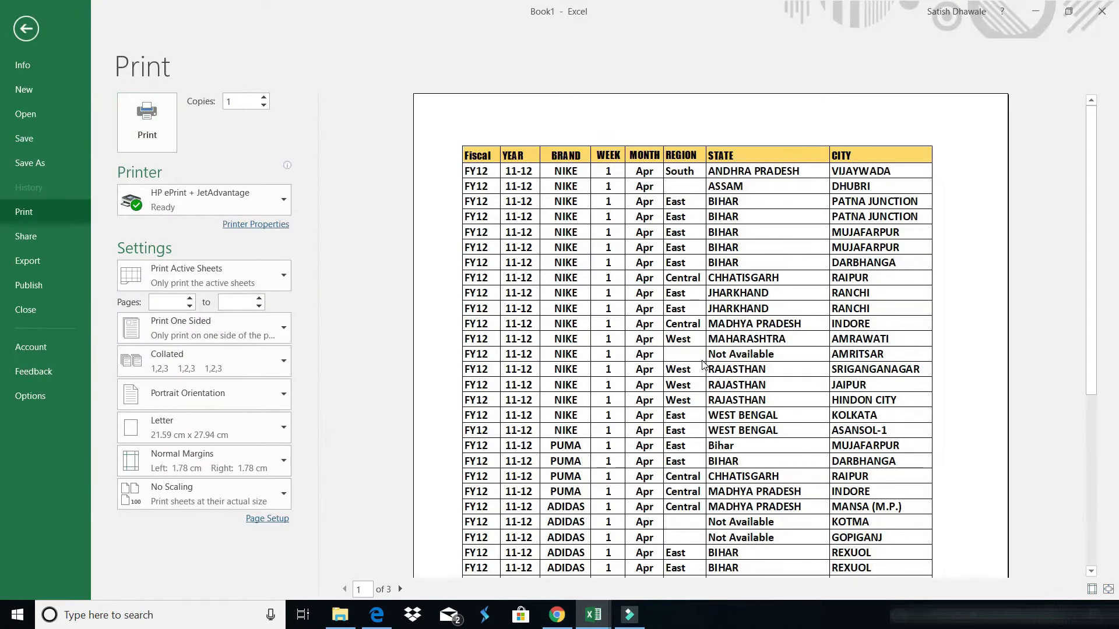
key(Escape)
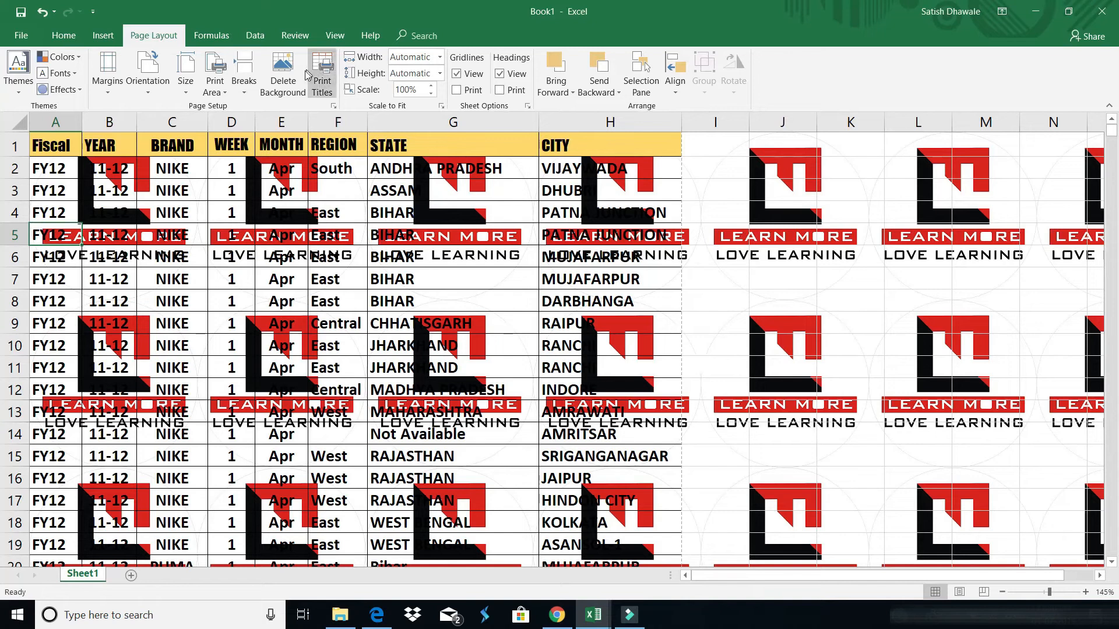
Delete the background picture from the sheet and select cell A1
click(290, 87)
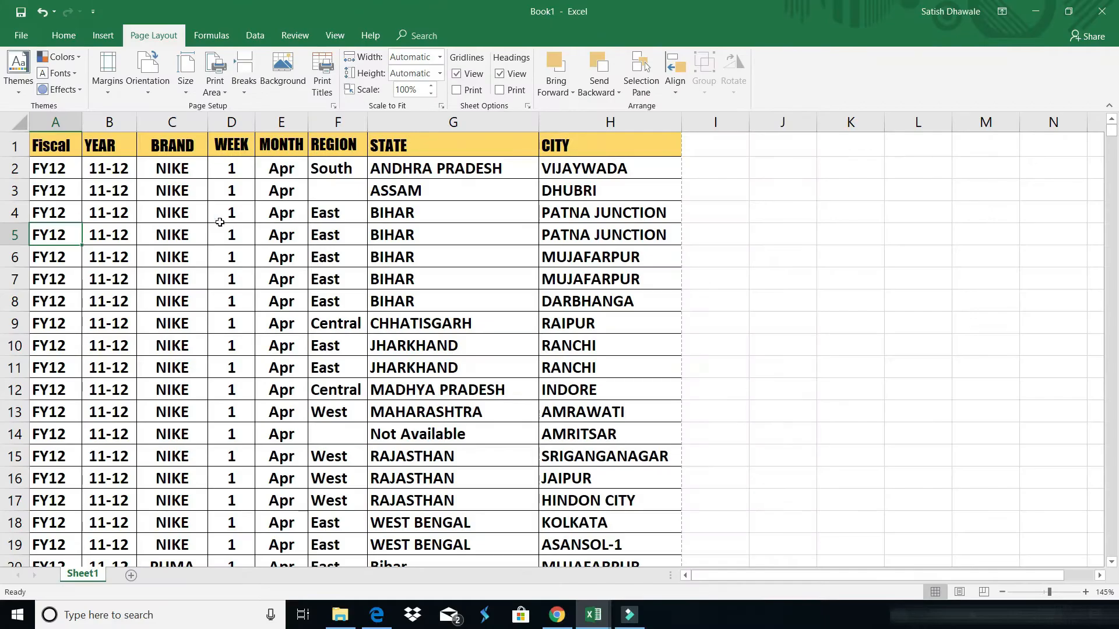
click(53, 150)
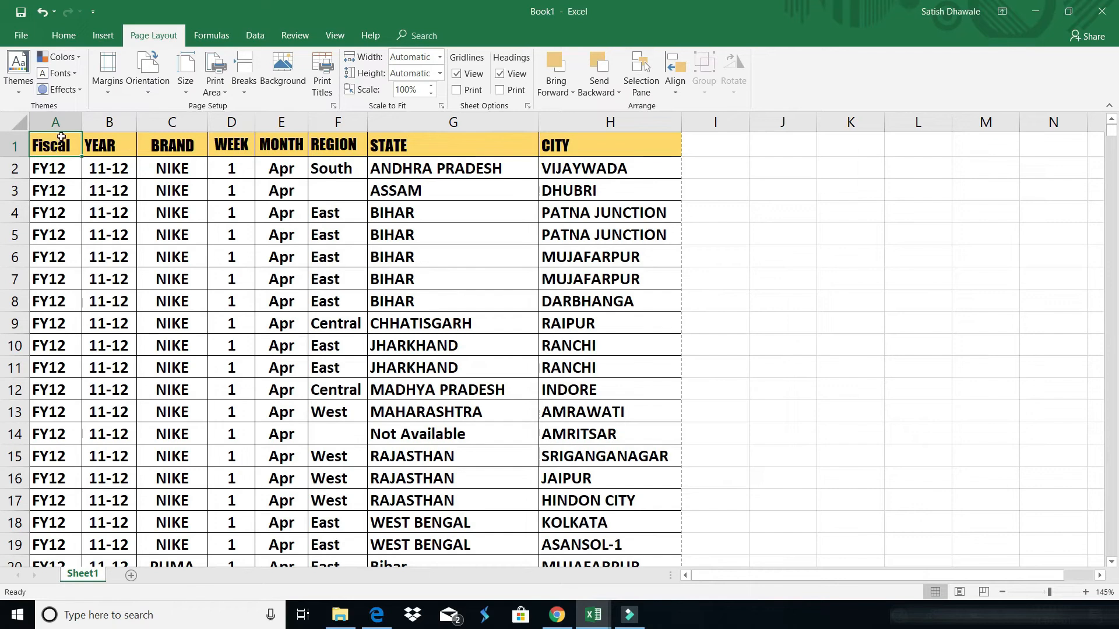
Add a header and footer to the sheet and place the cursor in the header's center section
click(100, 37)
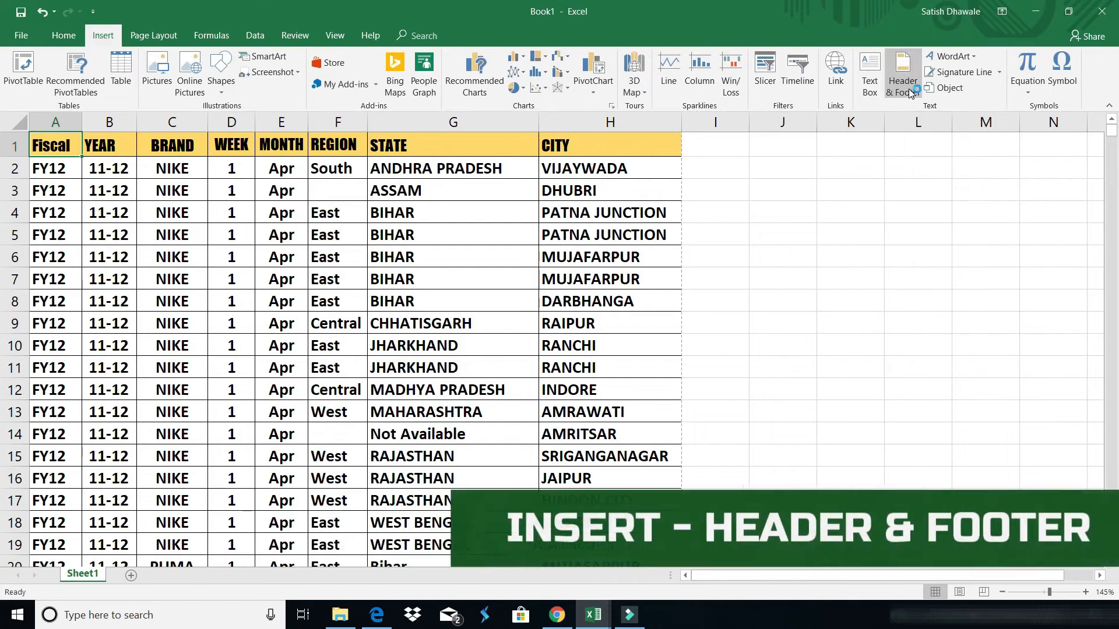
key(super+plus)
key(super+plus)
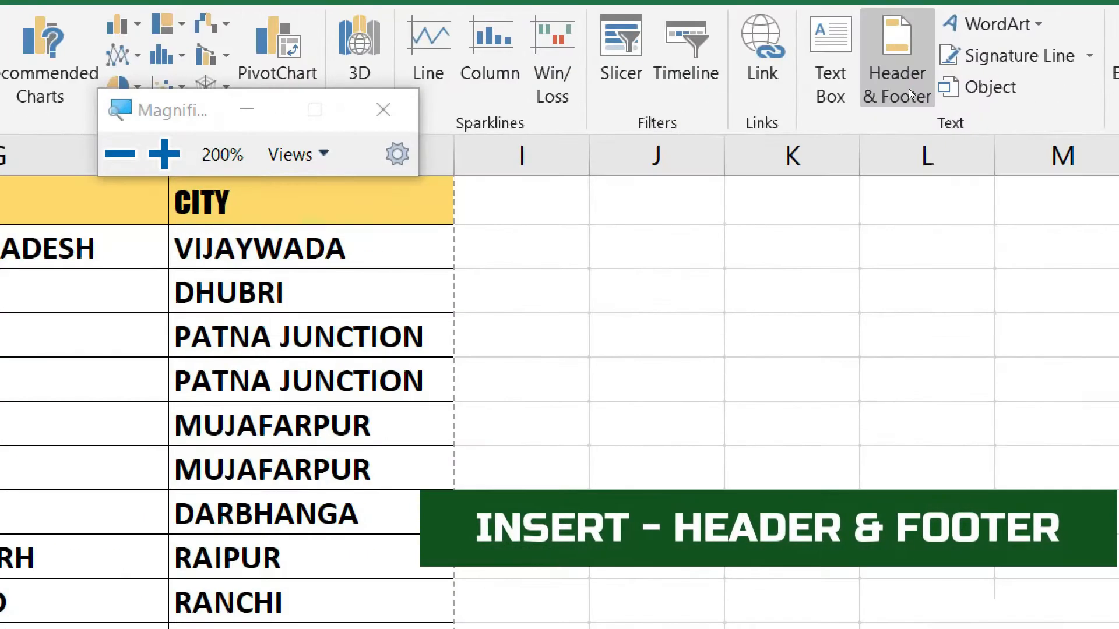
key(super+minus)
key(super+plus)
key(super+minus)
click(905, 89)
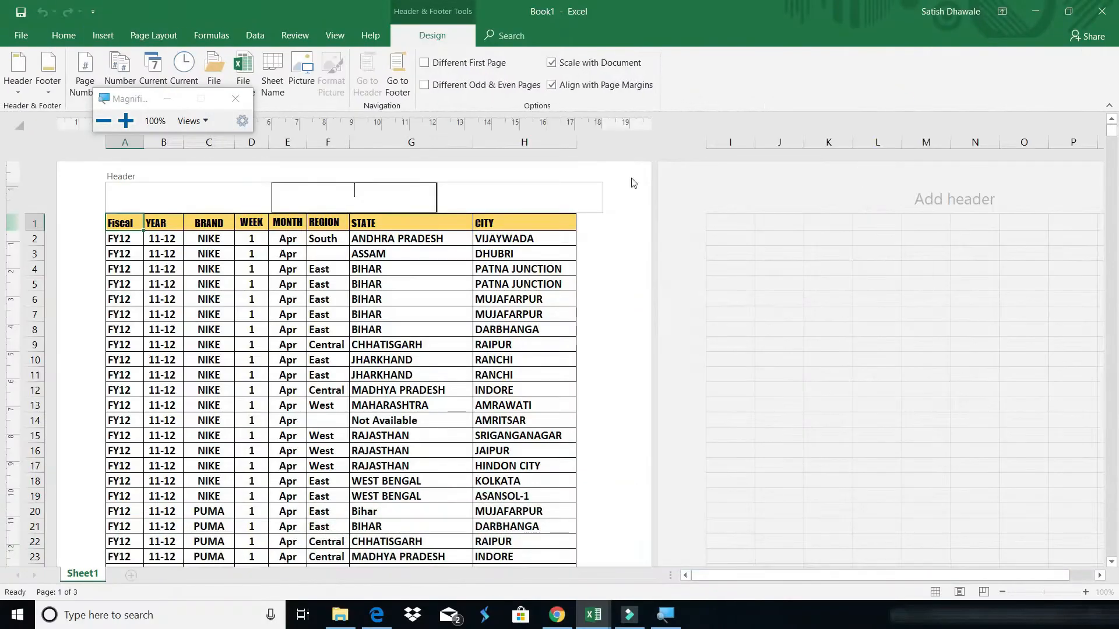
click(210, 193)
click(394, 202)
click(505, 197)
click(368, 192)
Insert the picture "unnamed" from the LOGOS folder into the center section of the header
key(super+plus)
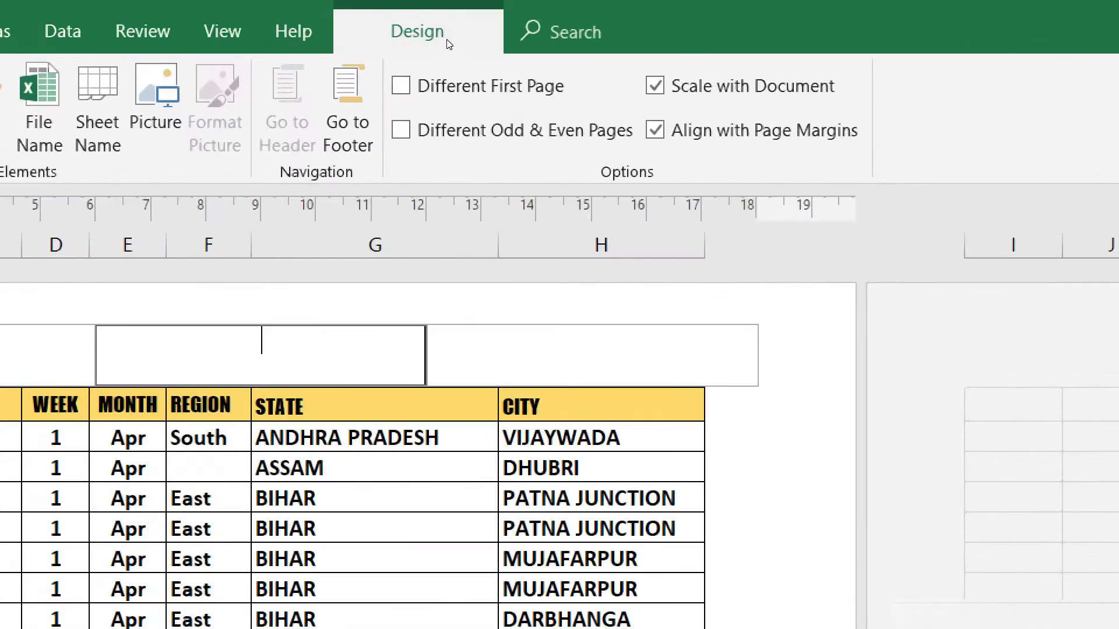
key(super+minus)
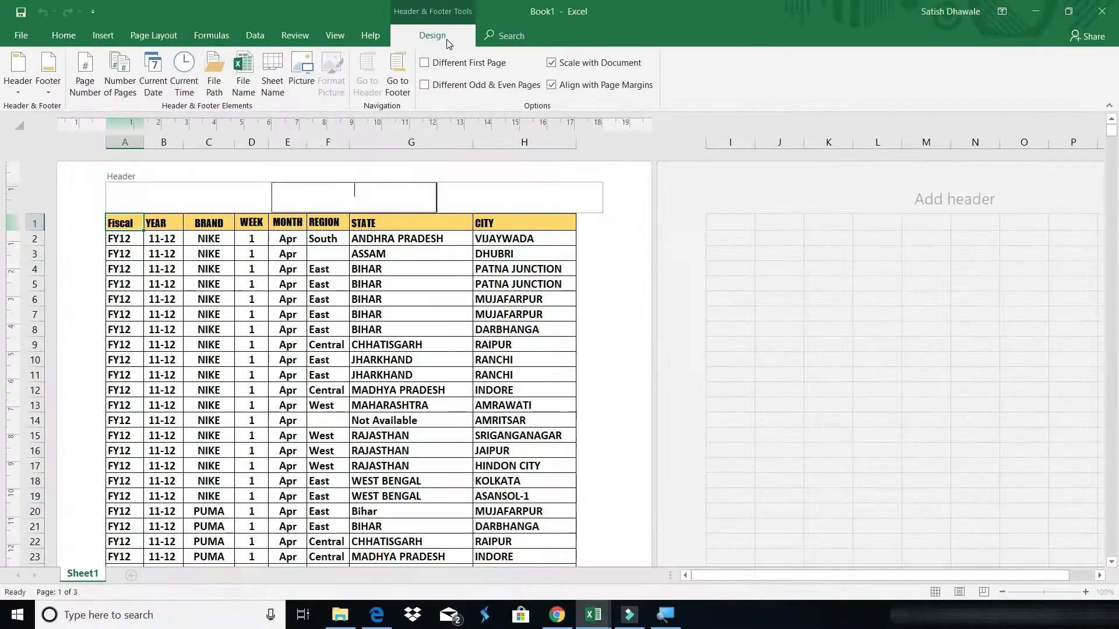
click(304, 79)
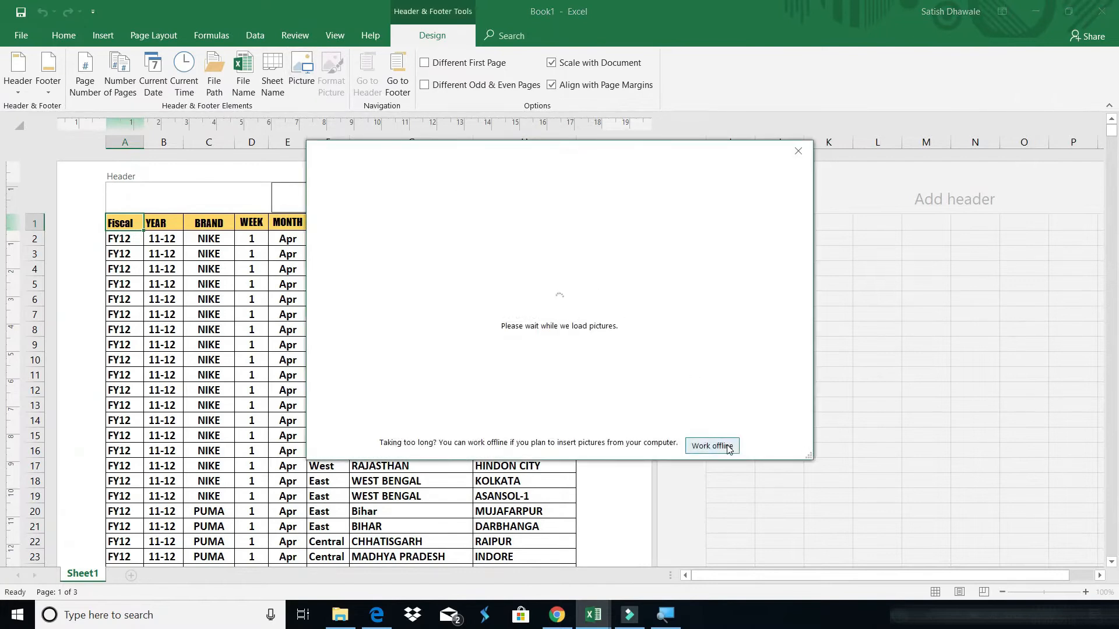
key(super+plus)
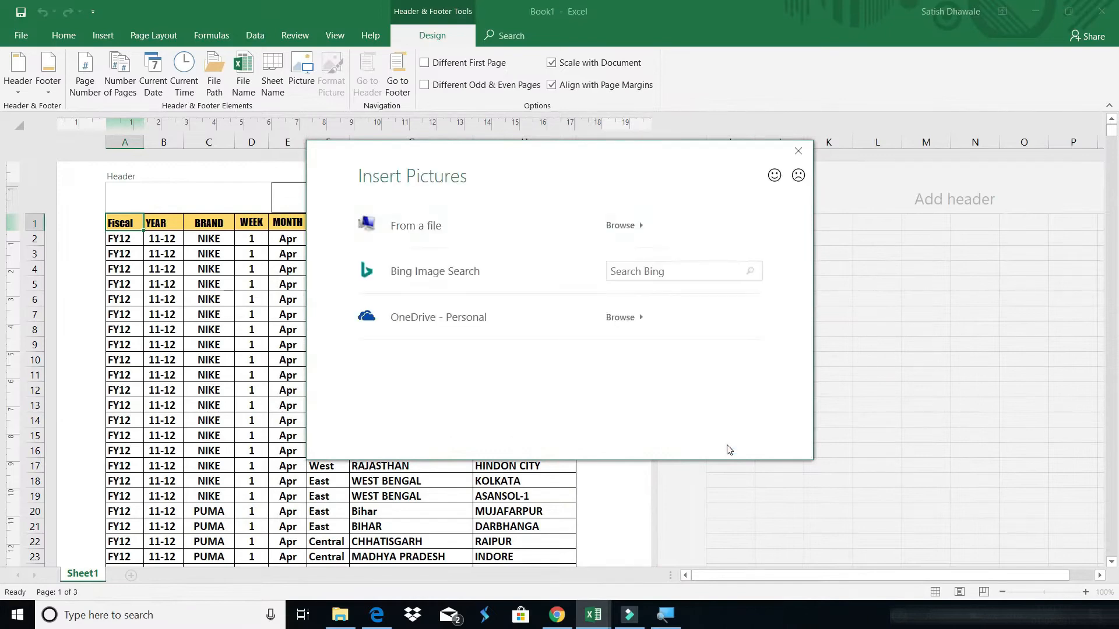
click(449, 233)
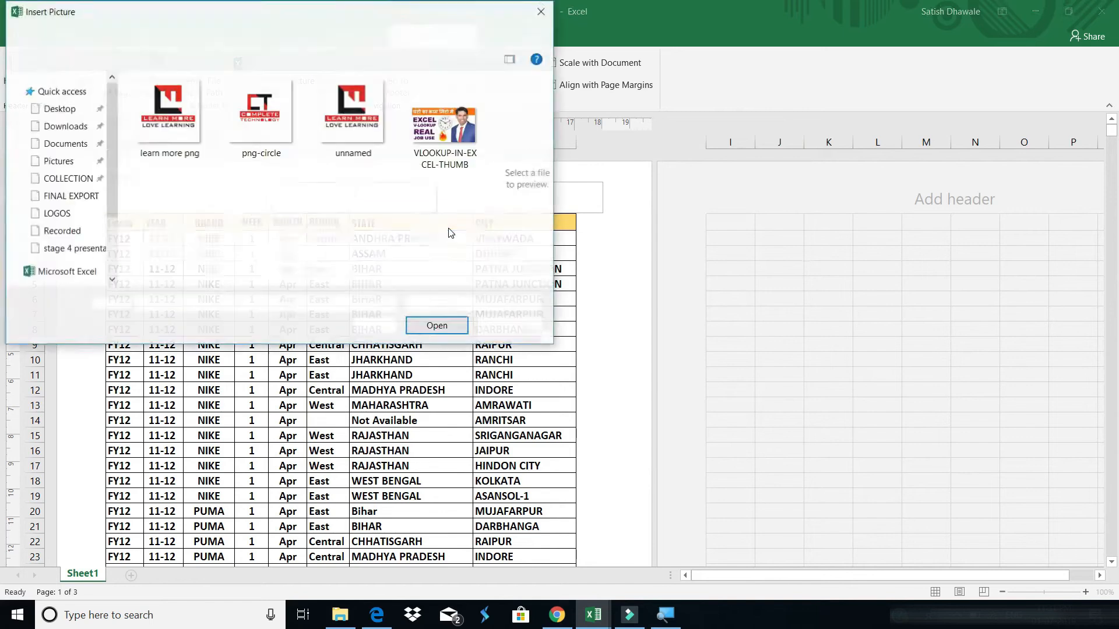
click(345, 125)
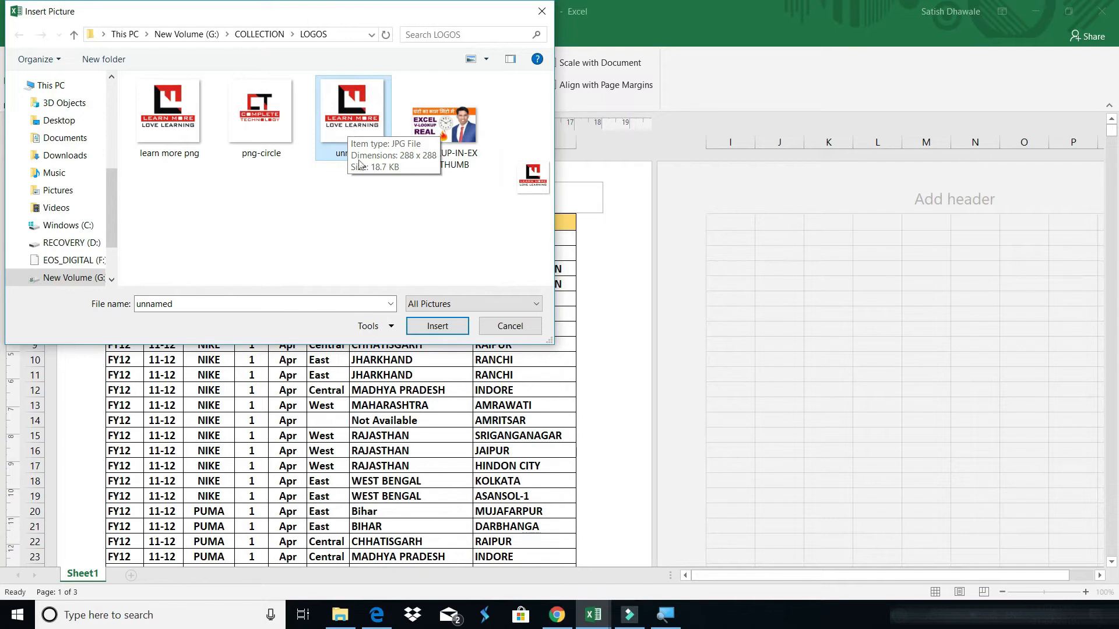
click(437, 327)
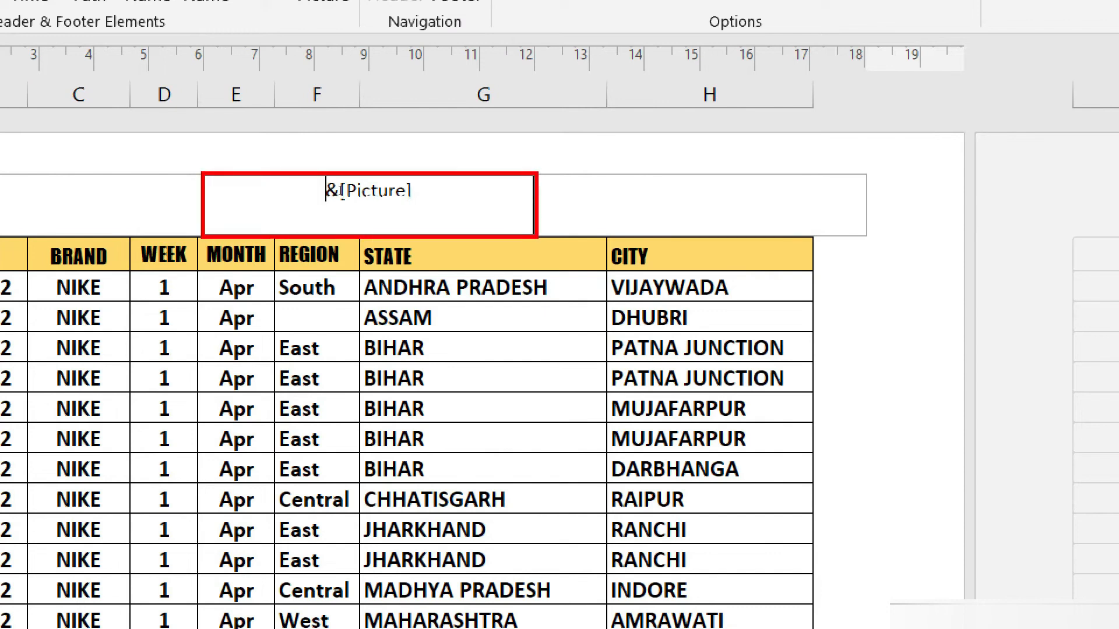
Add blank lines above the &[Picture] code in the center header to shift the logo down over the data
key(Return)
key(Return)
key(Return)
key(Return)
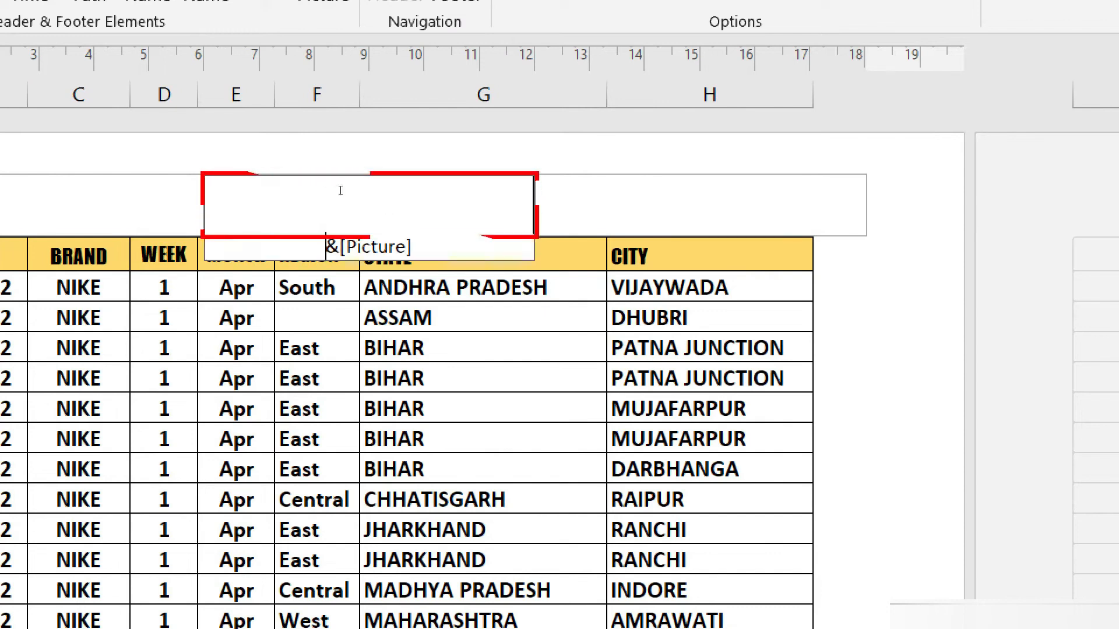
key(Return)
key(Return)
key(Return)
key(Return)
key(Return)
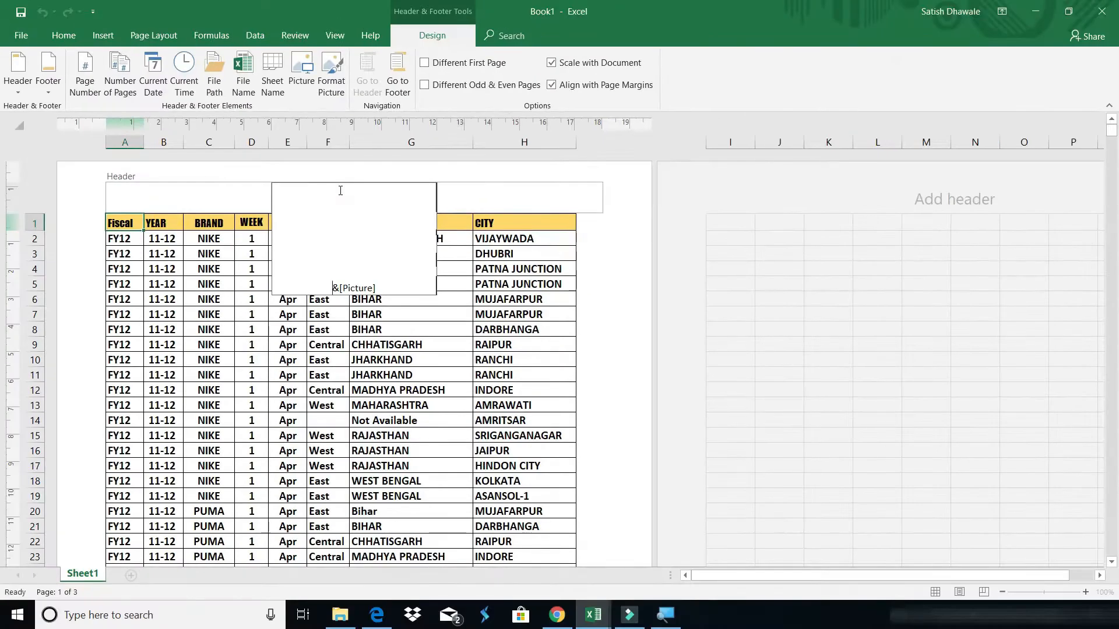
click(476, 435)
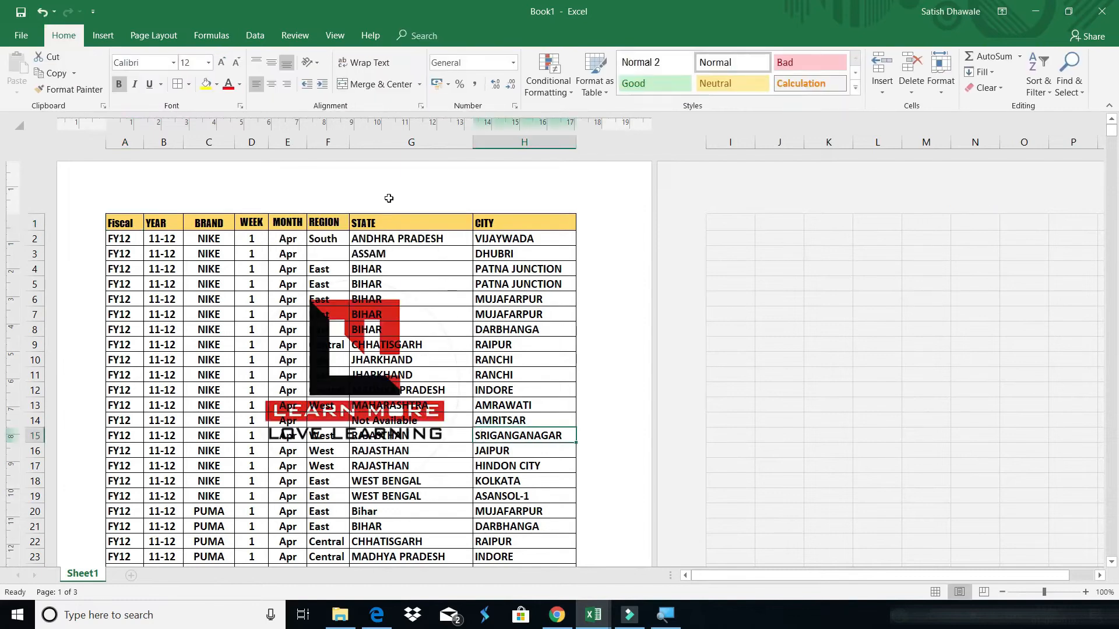
Add six more blank lines above the center header's picture code to move the logo further down the page
click(340, 203)
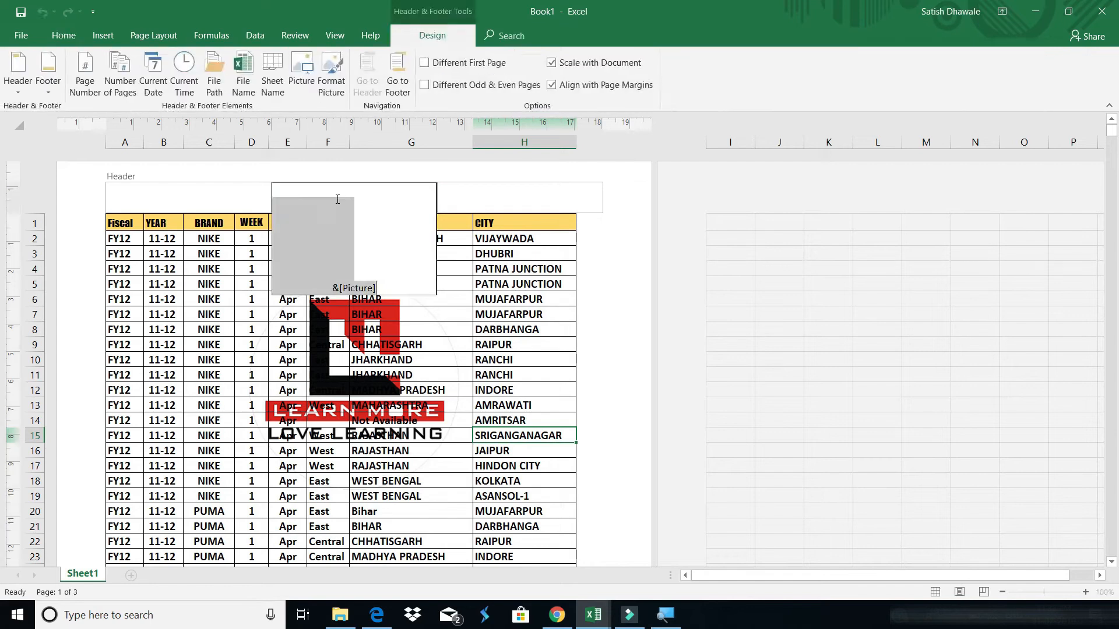
key(Return)
key(Return)
key(Return)
key(Return)
key(Return)
key(Return)
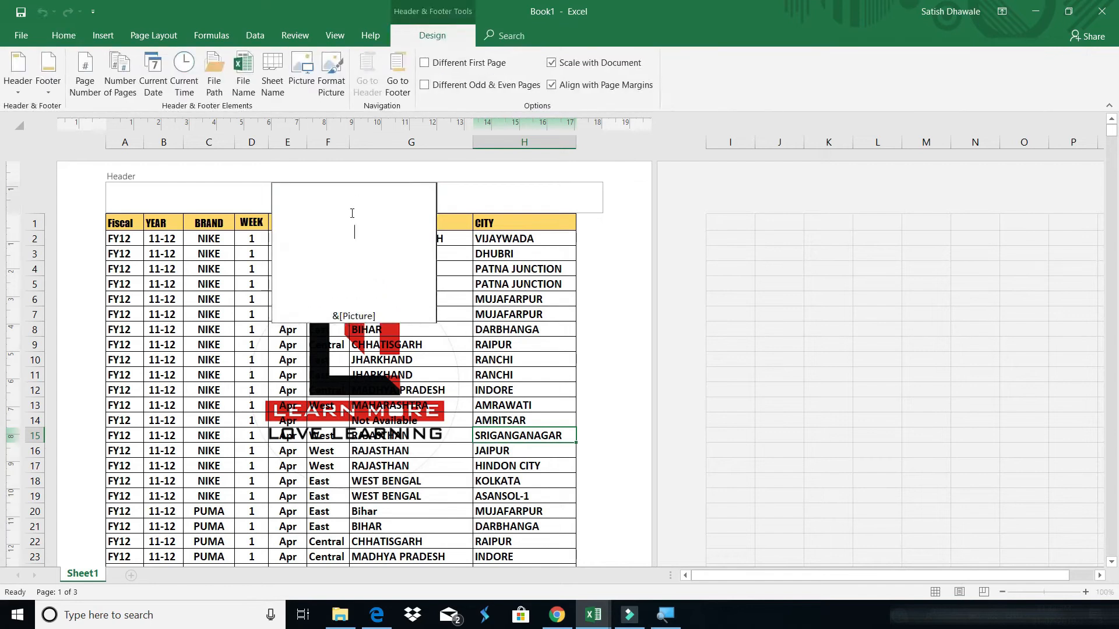
click(515, 480)
Check the logo watermark's placement on the sheet pages and in the print preview
scroll(515, 480, down, 3)
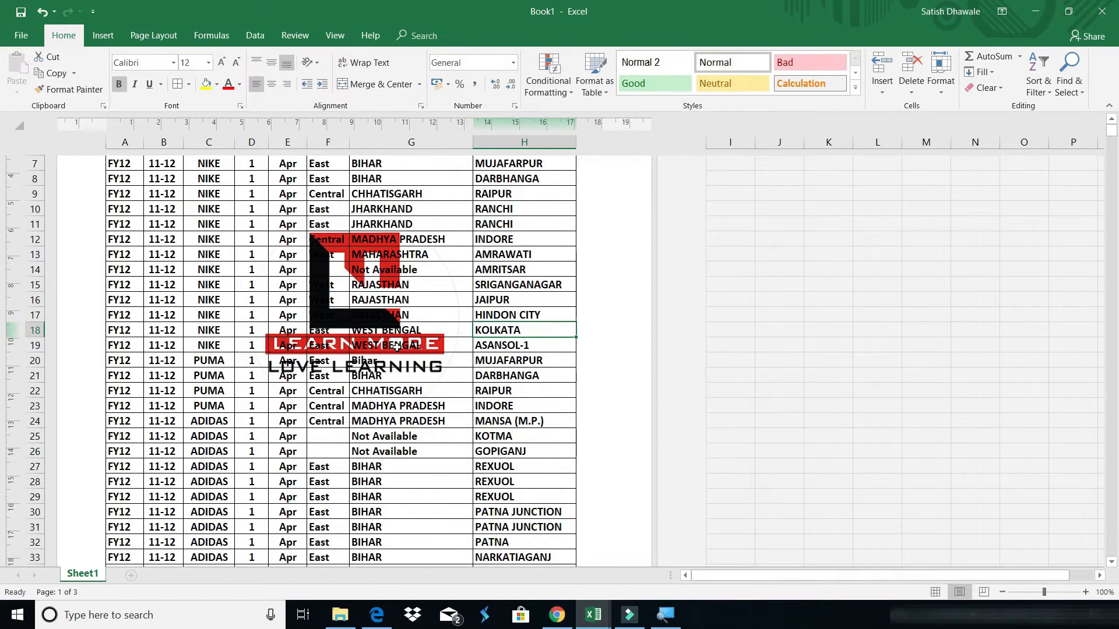
scroll(396, 346, down, 15)
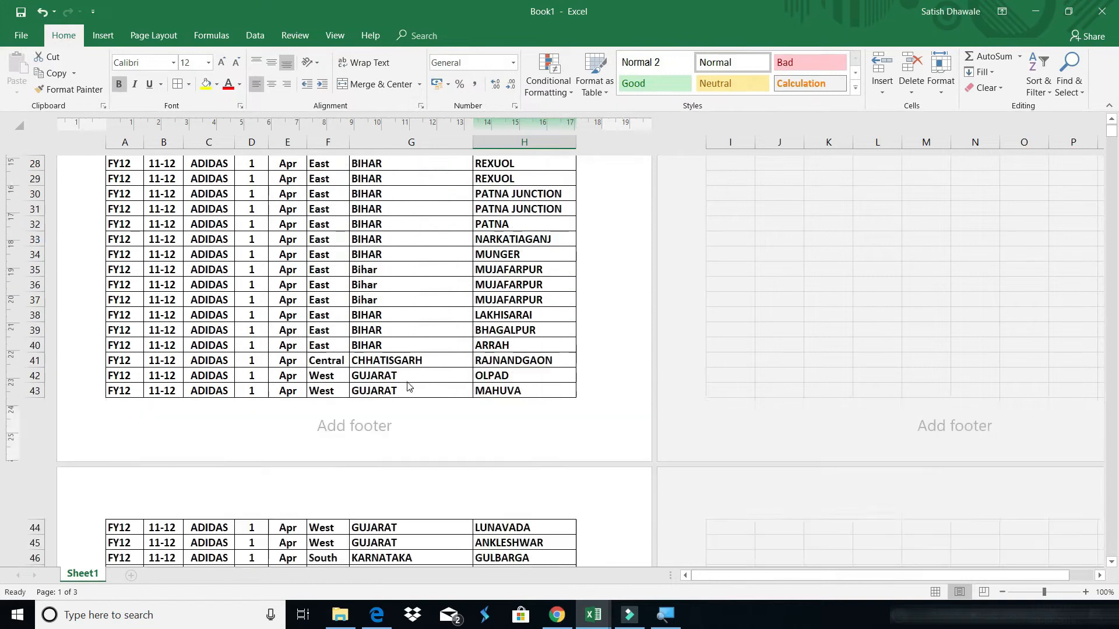
scroll(406, 386, down, 4)
scroll(411, 394, up, 16)
scroll(412, 396, up, 3)
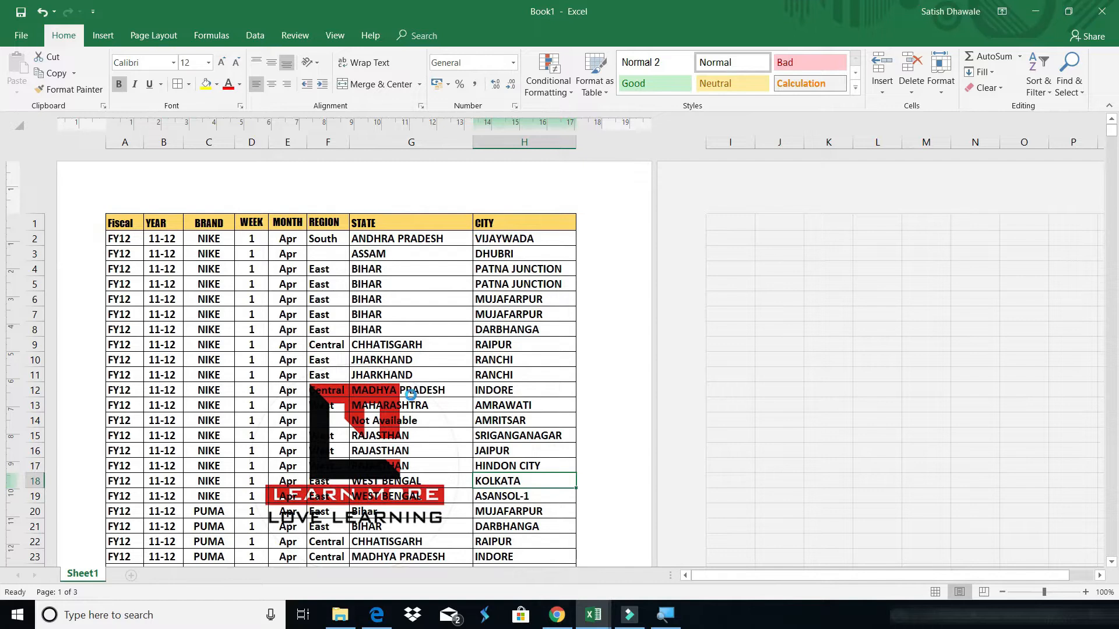
key(ctrl+p)
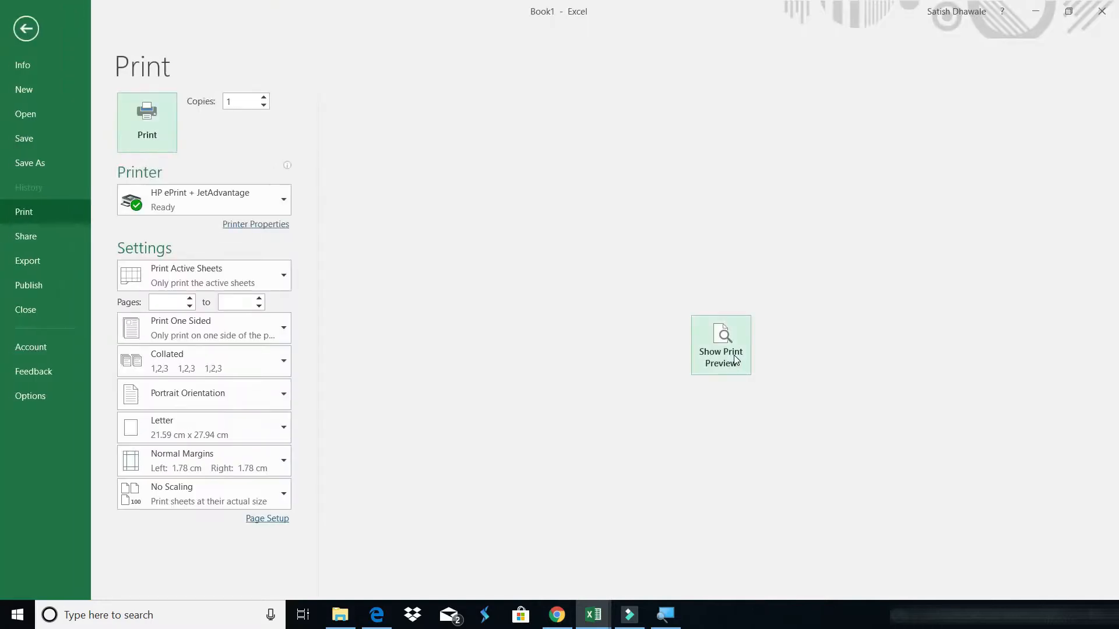
click(734, 359)
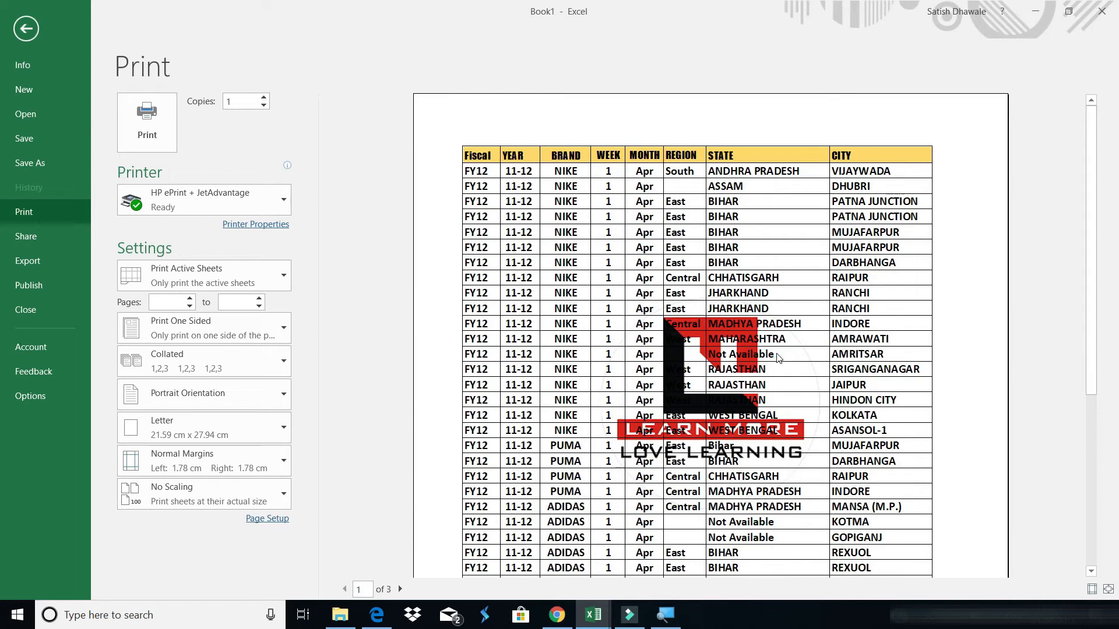
scroll(779, 359, down, 1)
scroll(779, 359, down, 2)
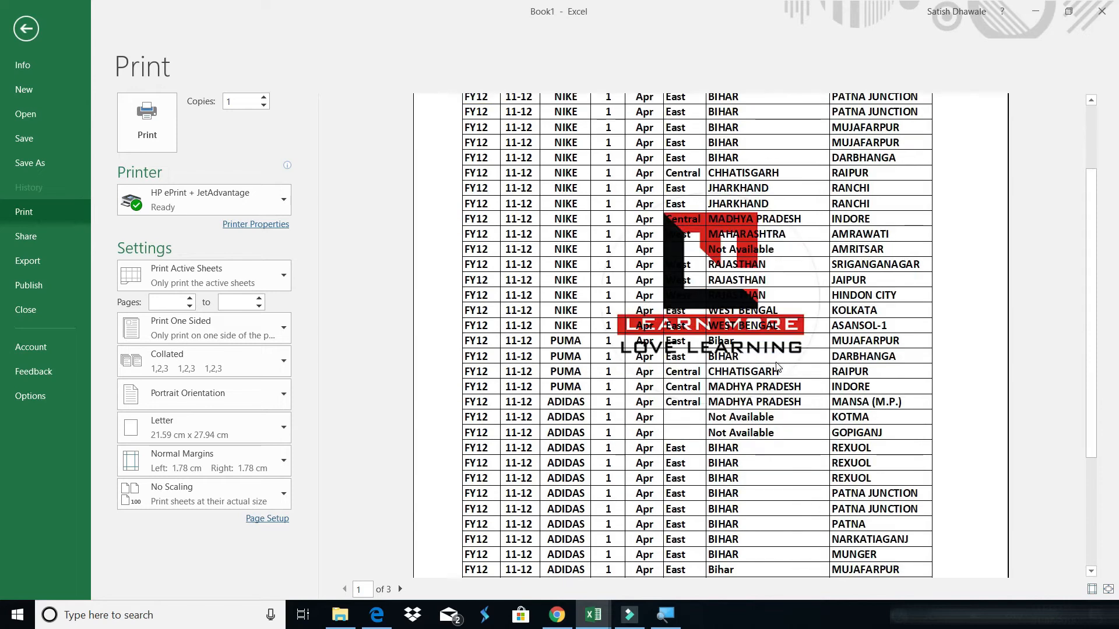
Review the logo's position on the first two pages of the print preview, then return to the worksheet
scroll(779, 364, down, 1)
scroll(778, 365, down, 4)
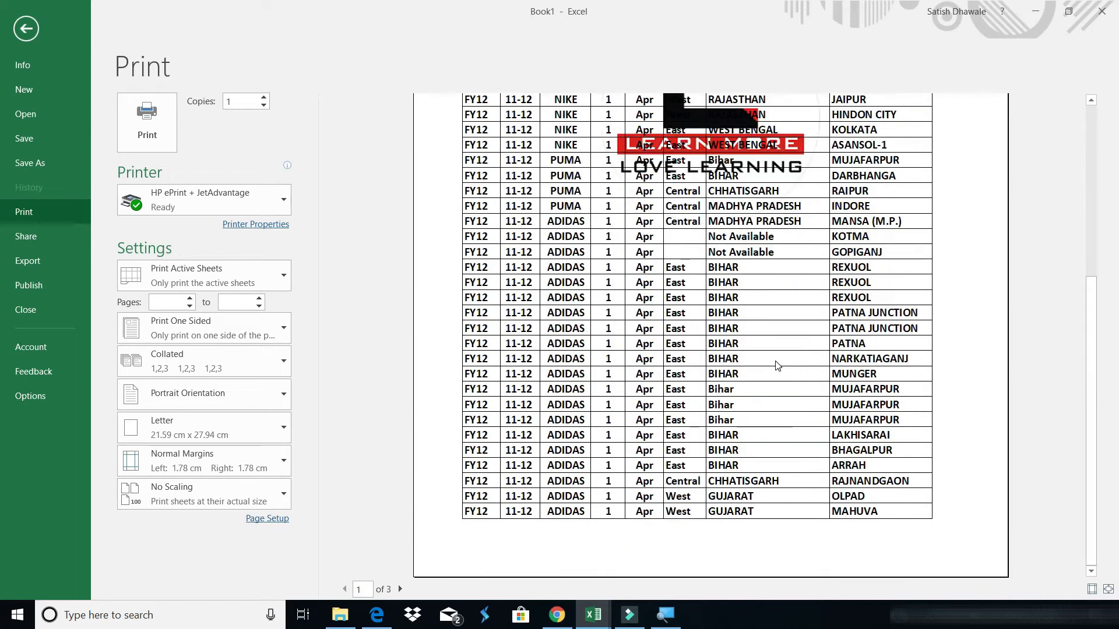
scroll(480, 532, up, 1)
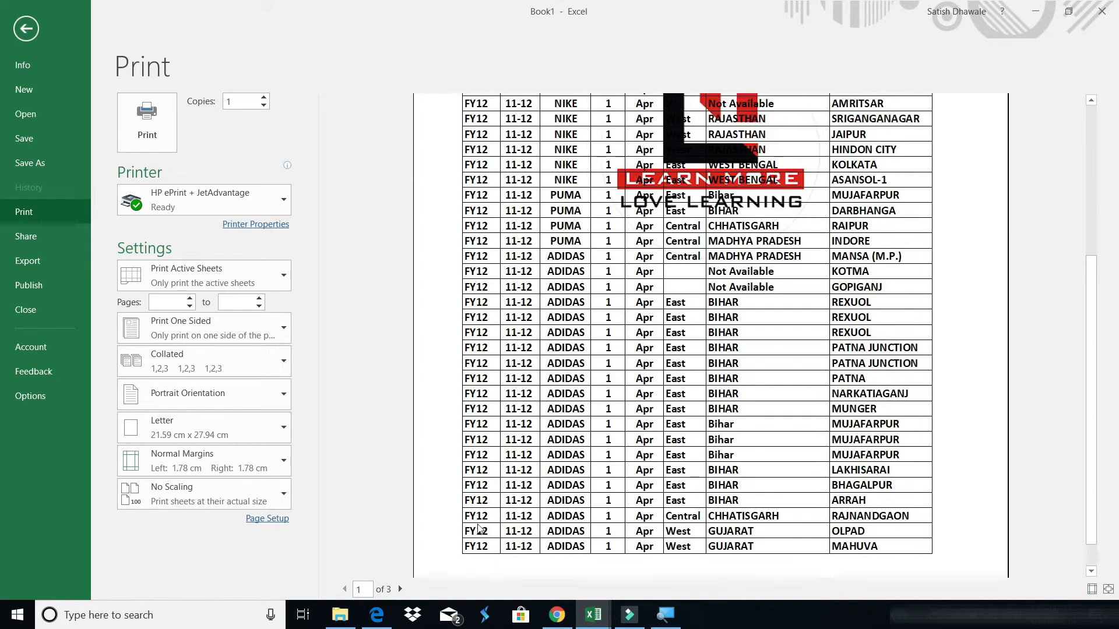
click(401, 590)
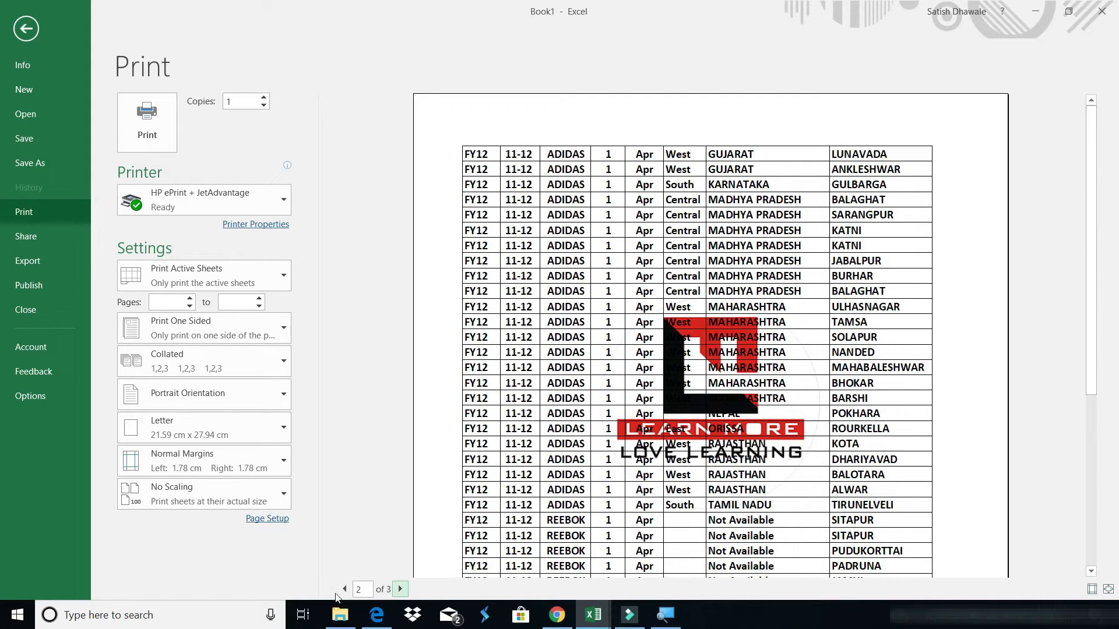
key(Escape)
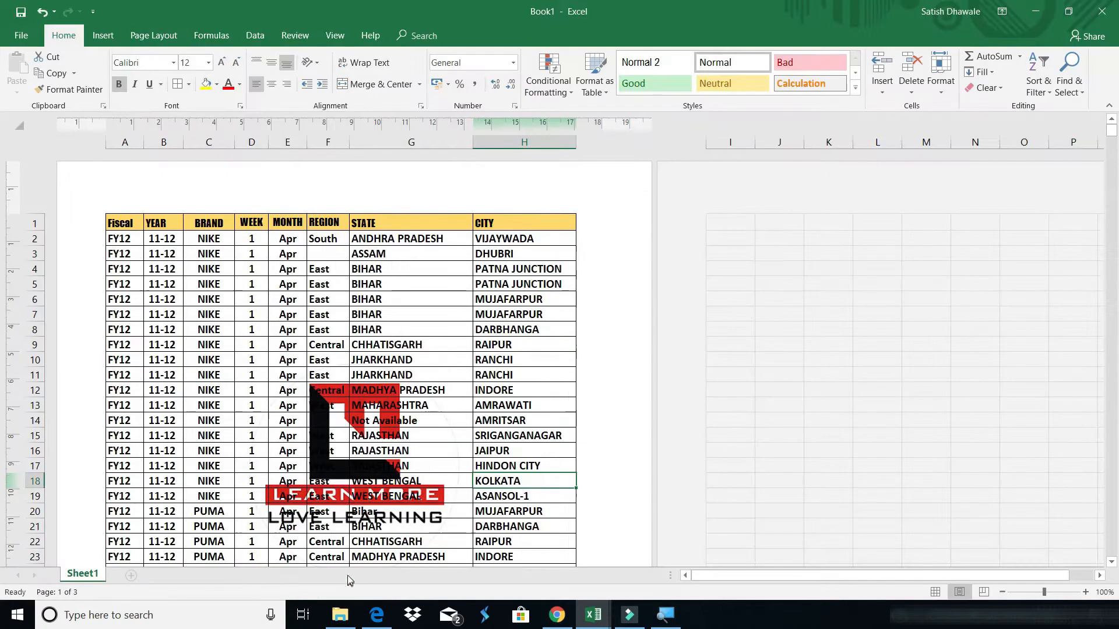
Delete the picture code and its blank lines from the center section of the header
click(360, 193)
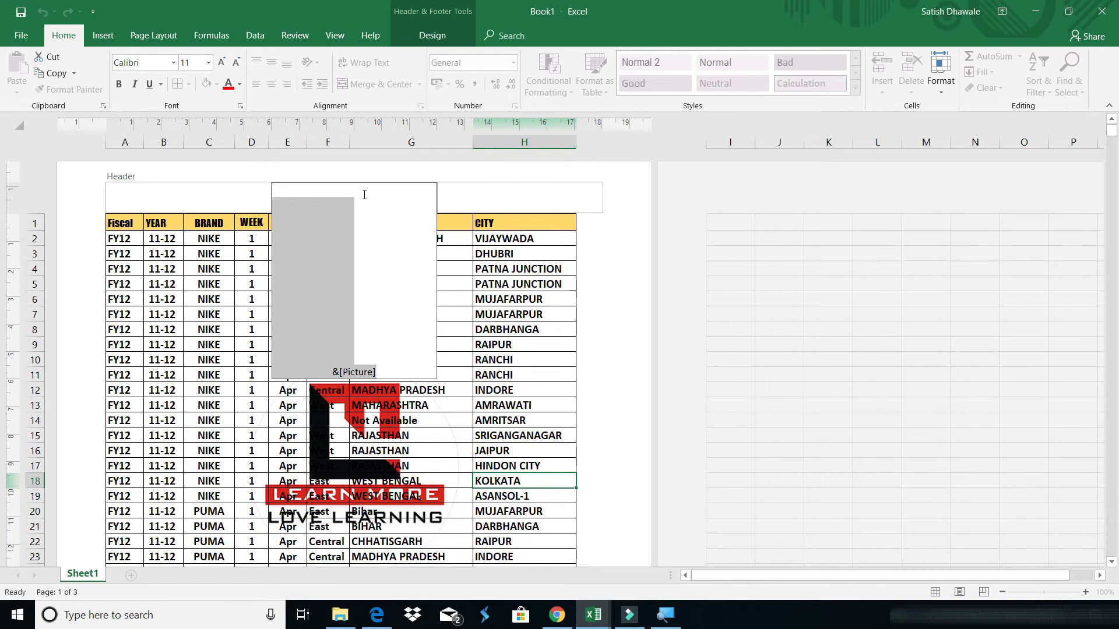
key(Escape)
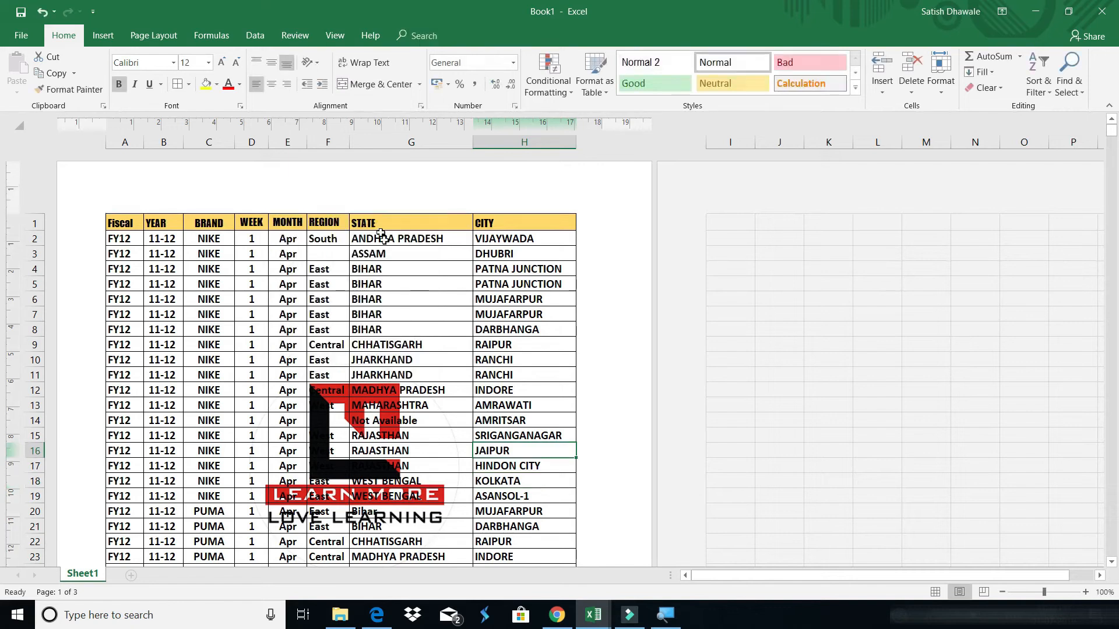
click(340, 192)
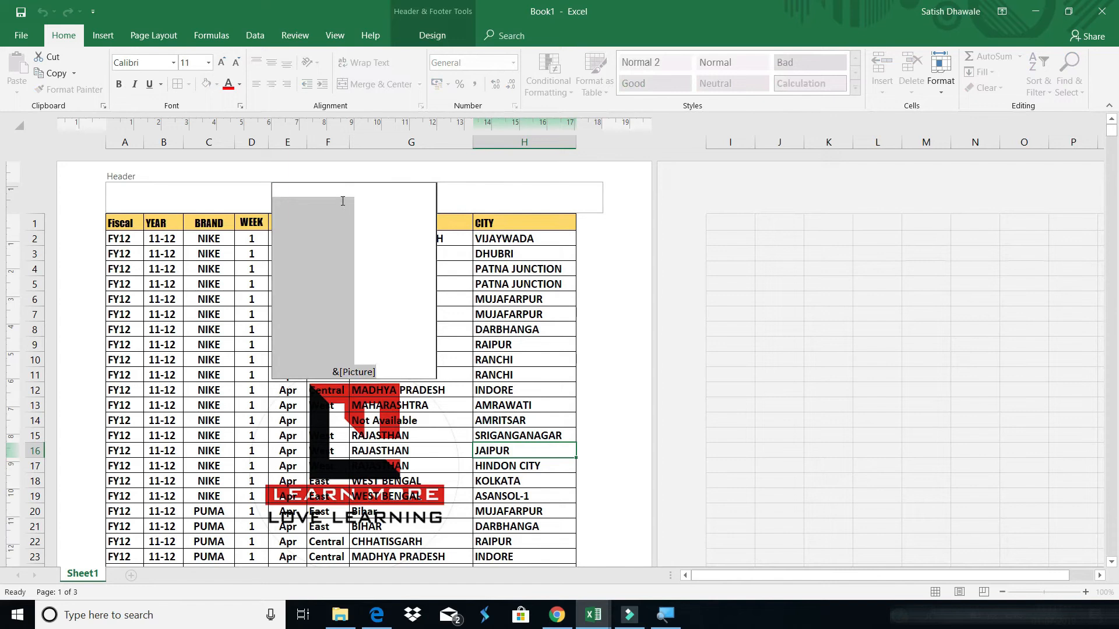
key(Delete)
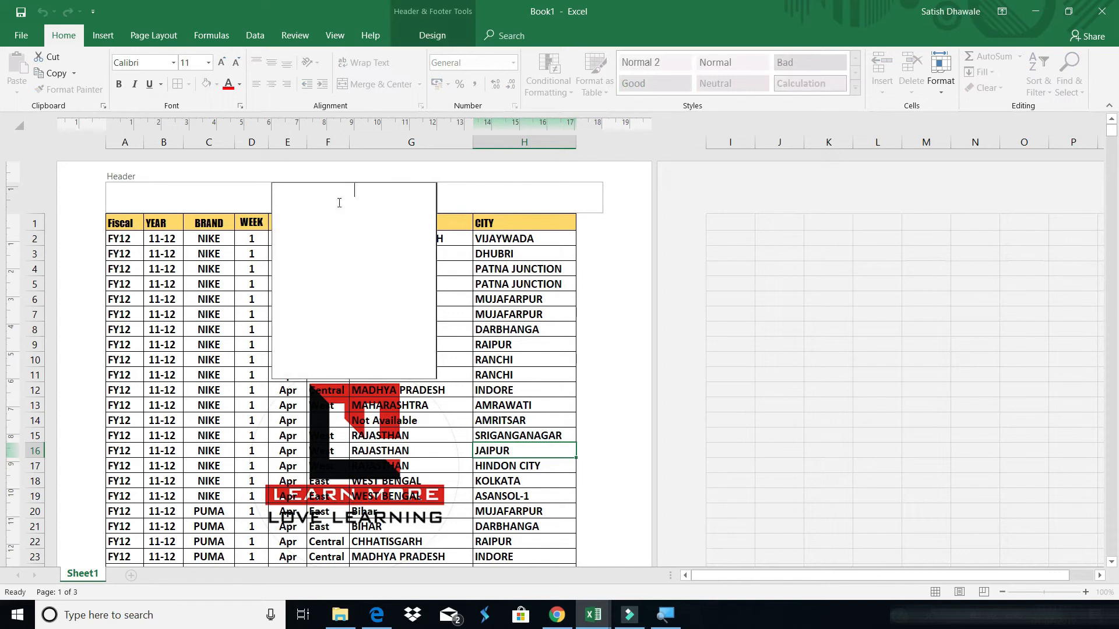
click(545, 419)
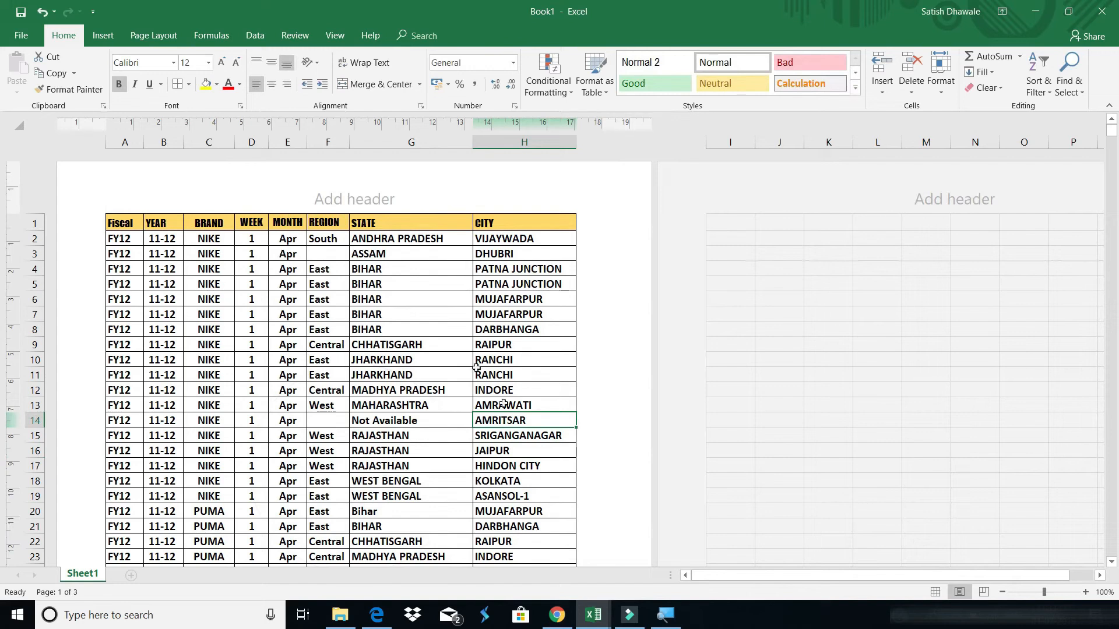
Insert the picture "Learn More Logo for background" from the LOGOS folder into the center section of the header
click(371, 198)
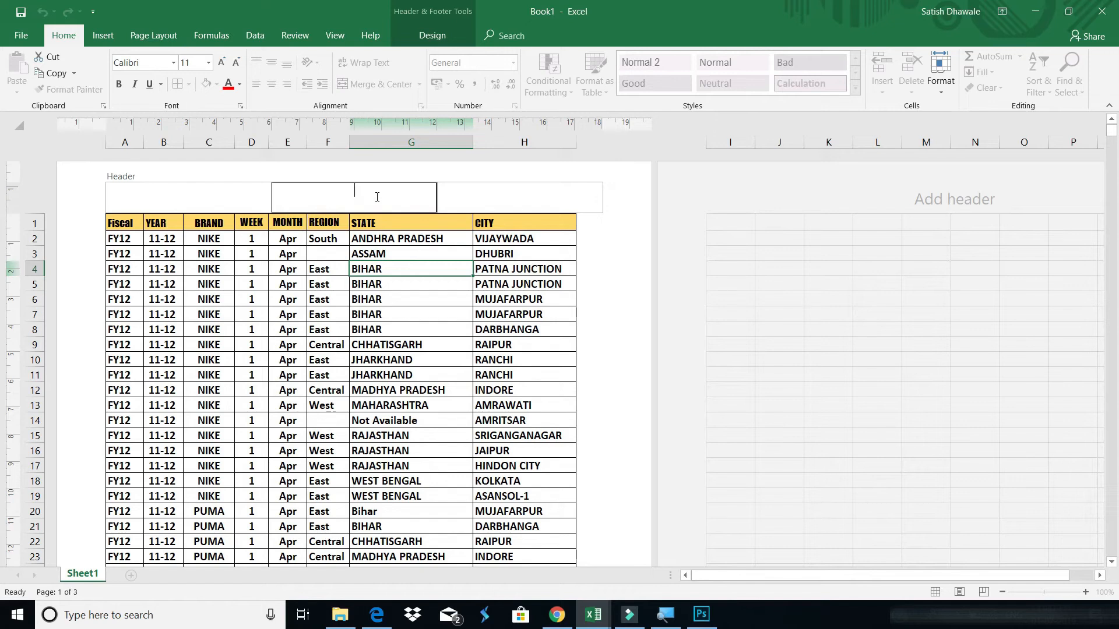
click(434, 37)
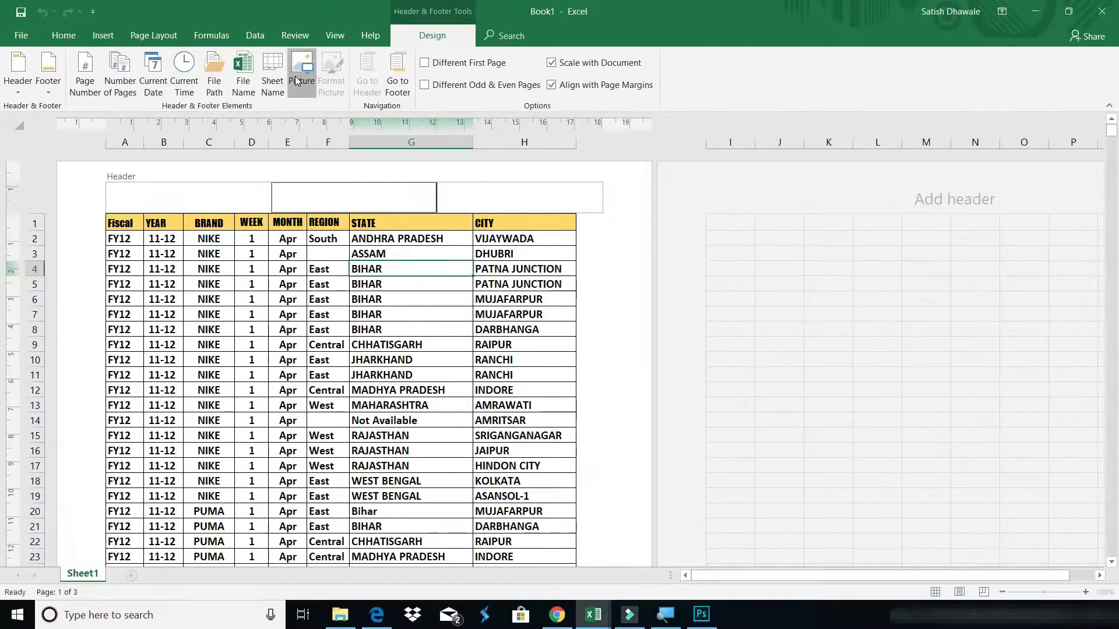
click(295, 76)
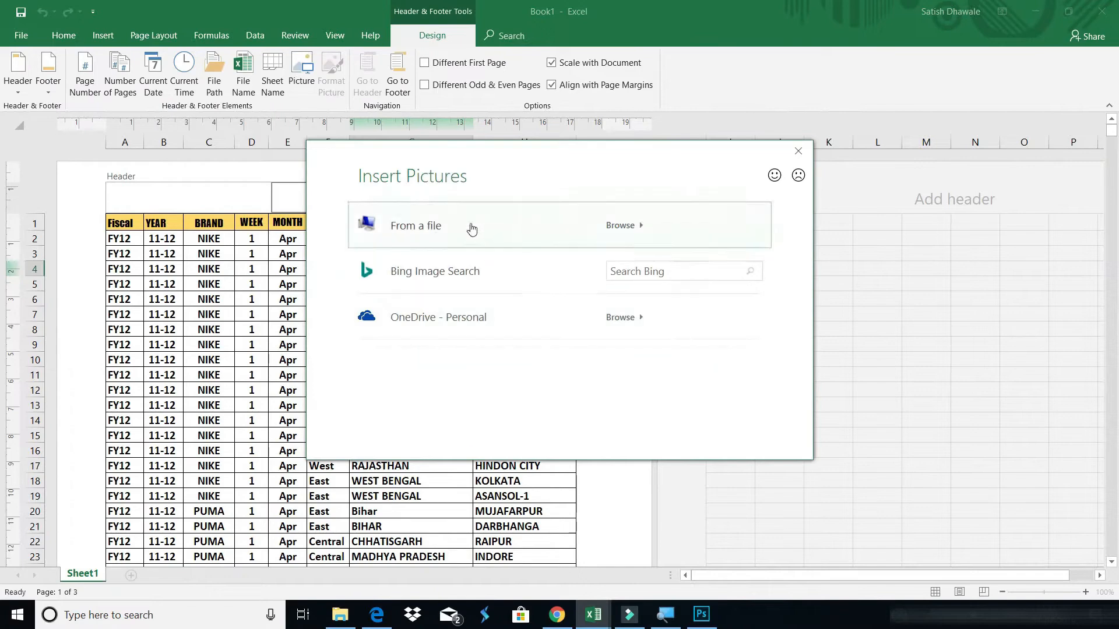
click(463, 231)
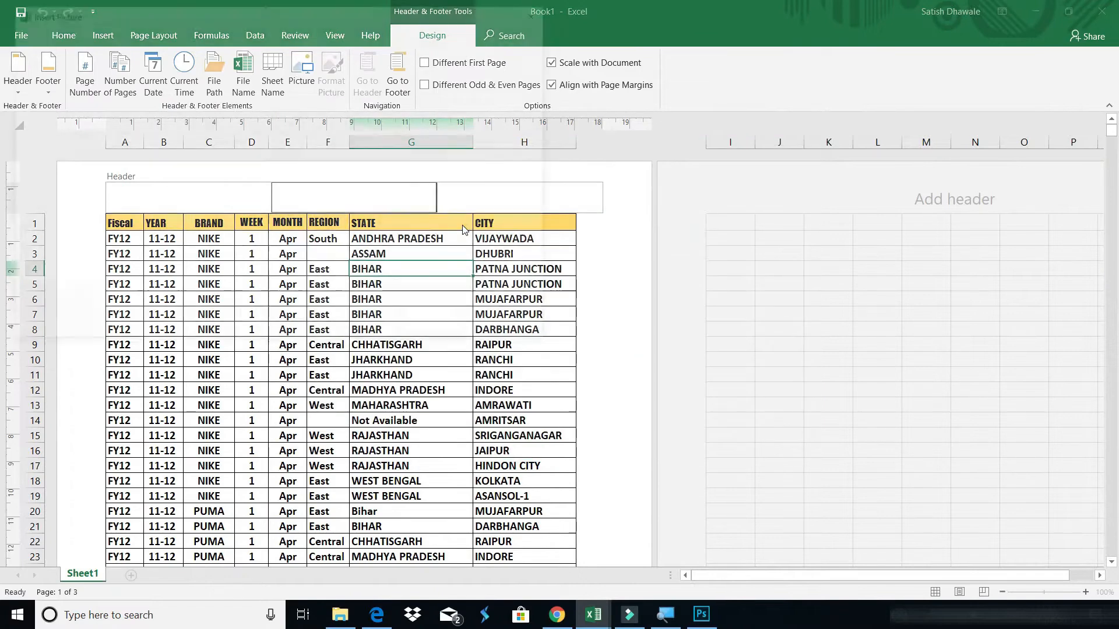
click(153, 124)
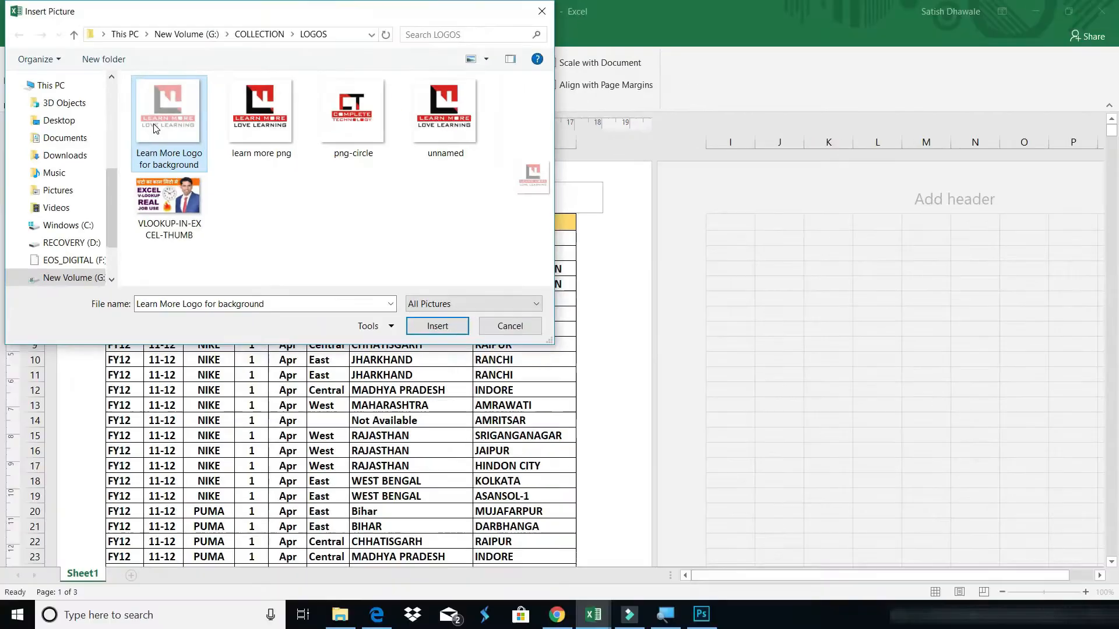
click(450, 325)
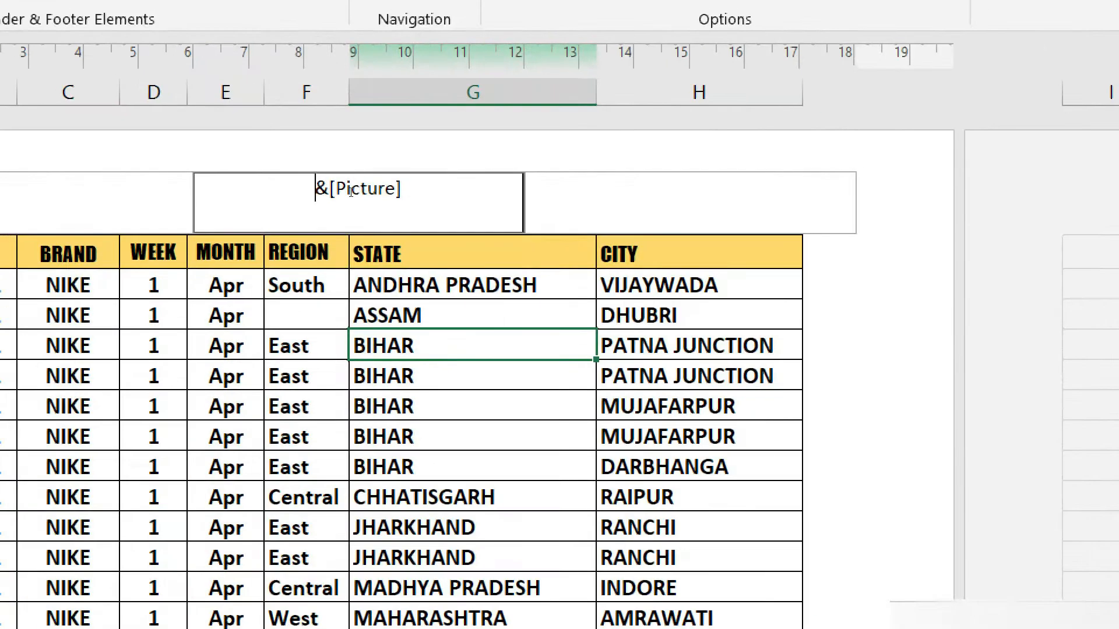
Add nine blank lines above the center header's &[Picture] code to move the faded logo down over the data
key(Return)
key(Return)
key(Return)
key(Return)
key(Return)
key(Return)
key(Return)
key(Return)
key(Return)
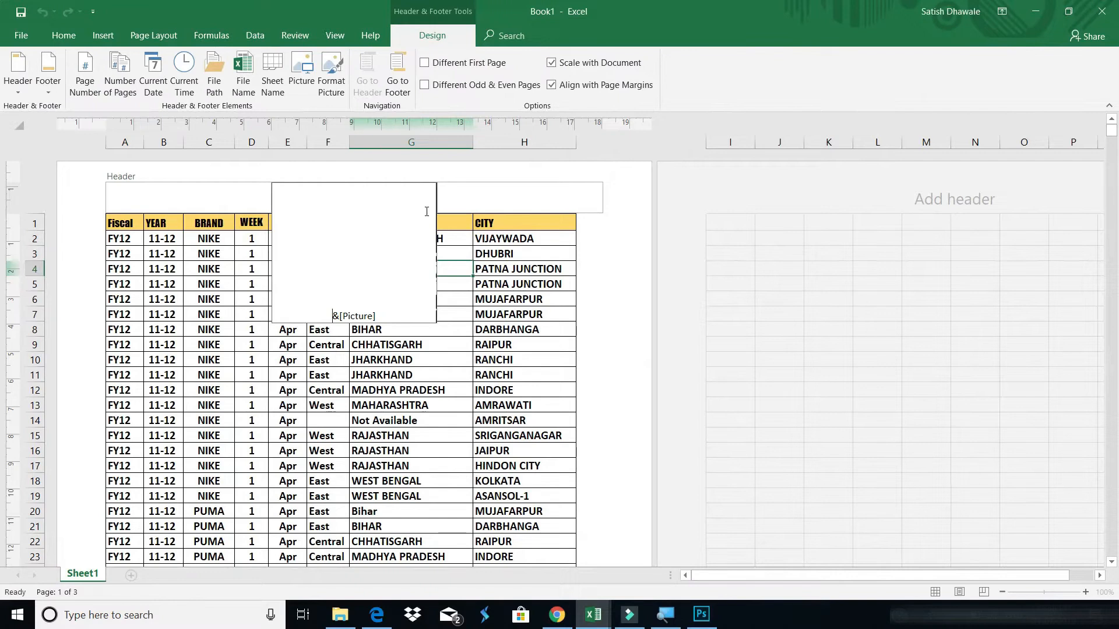
click(437, 483)
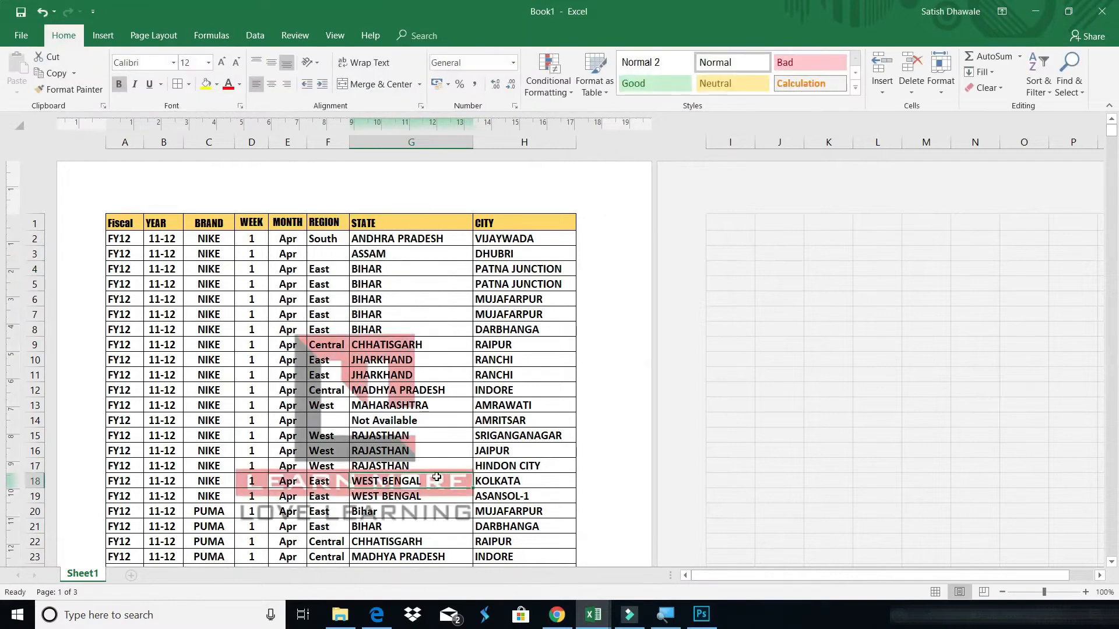
Check the faded logo watermark on the sheet and on pages 1 and 2 of the print preview
scroll(437, 478, down, 2)
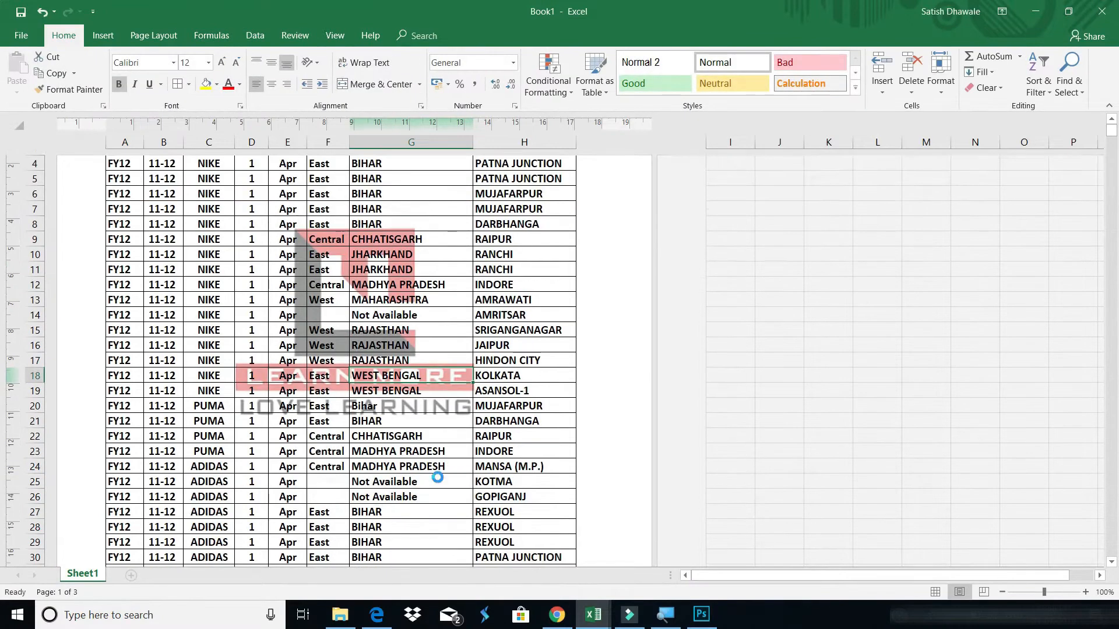
key(ctrl+p)
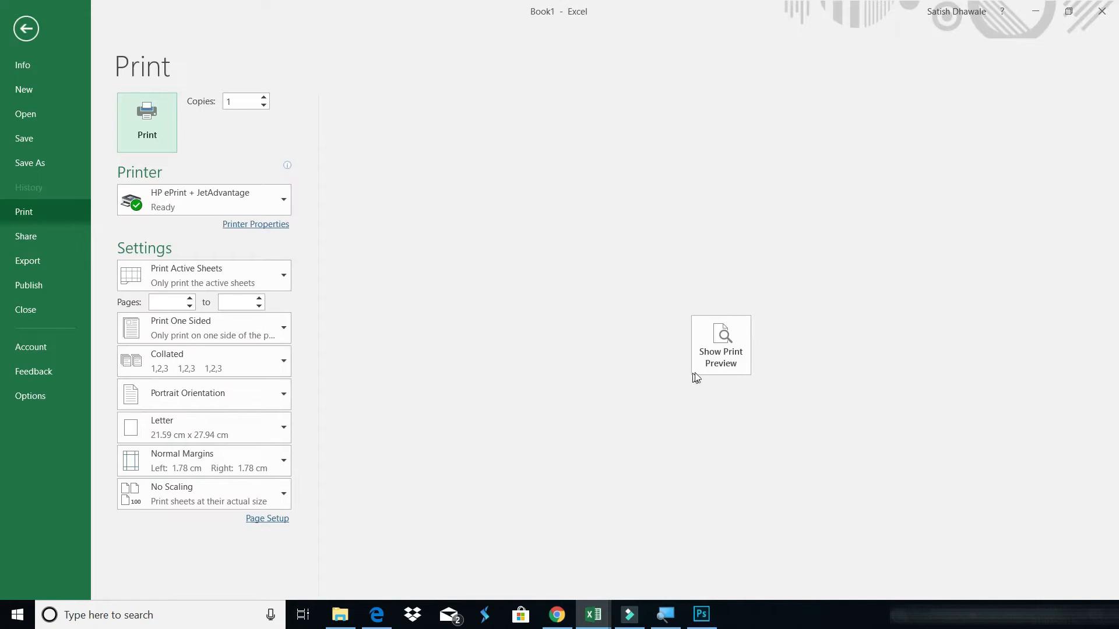
click(716, 367)
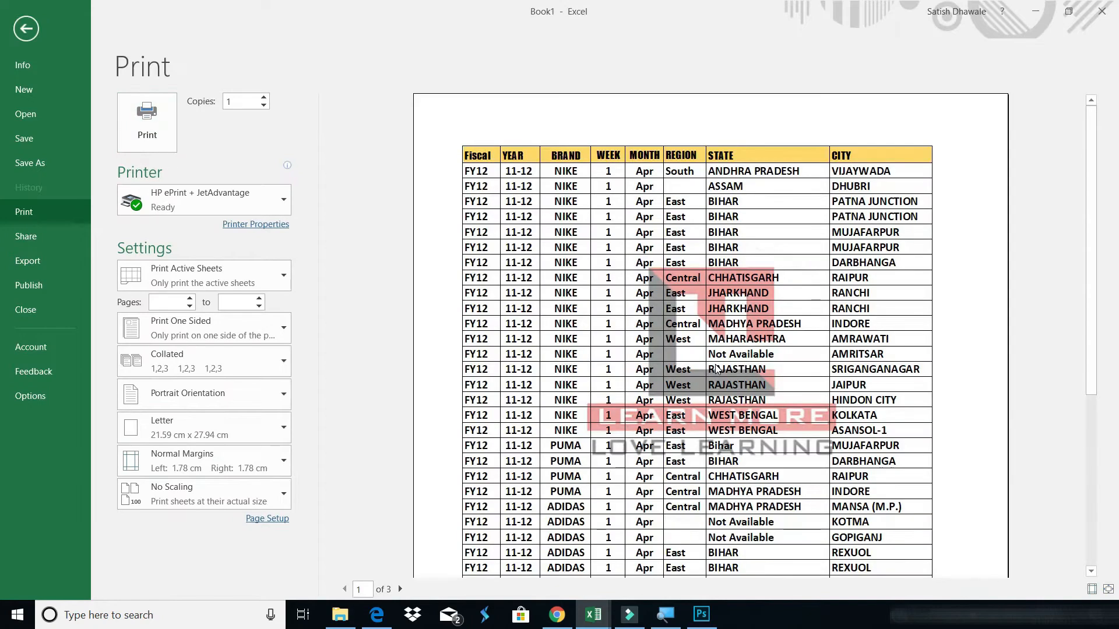
scroll(721, 391, down, 1)
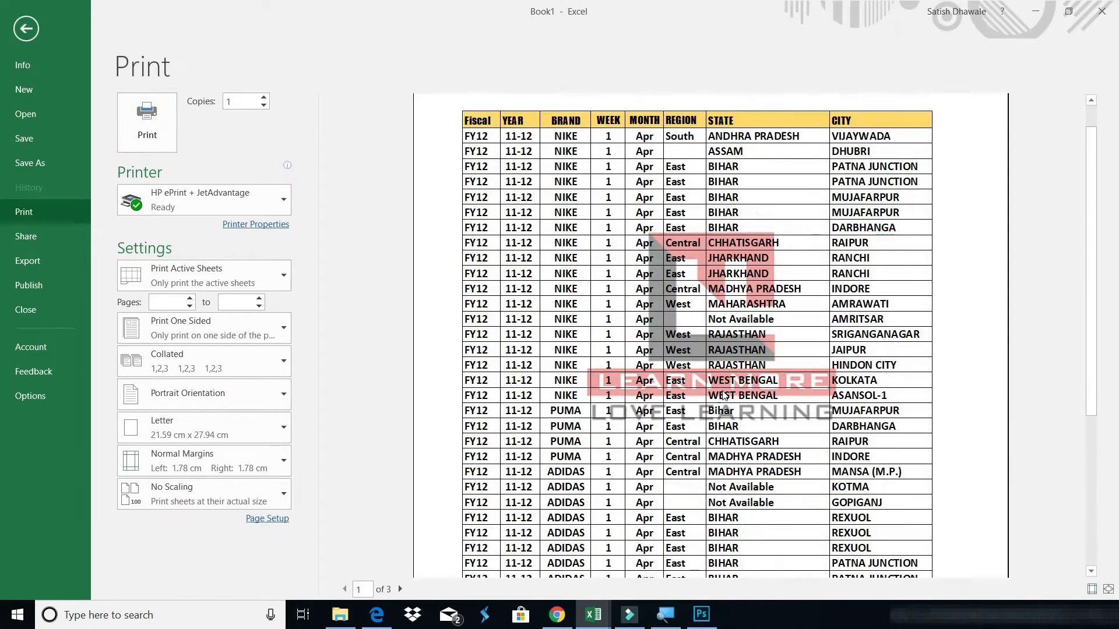
scroll(721, 391, down, 4)
scroll(722, 405, down, 3)
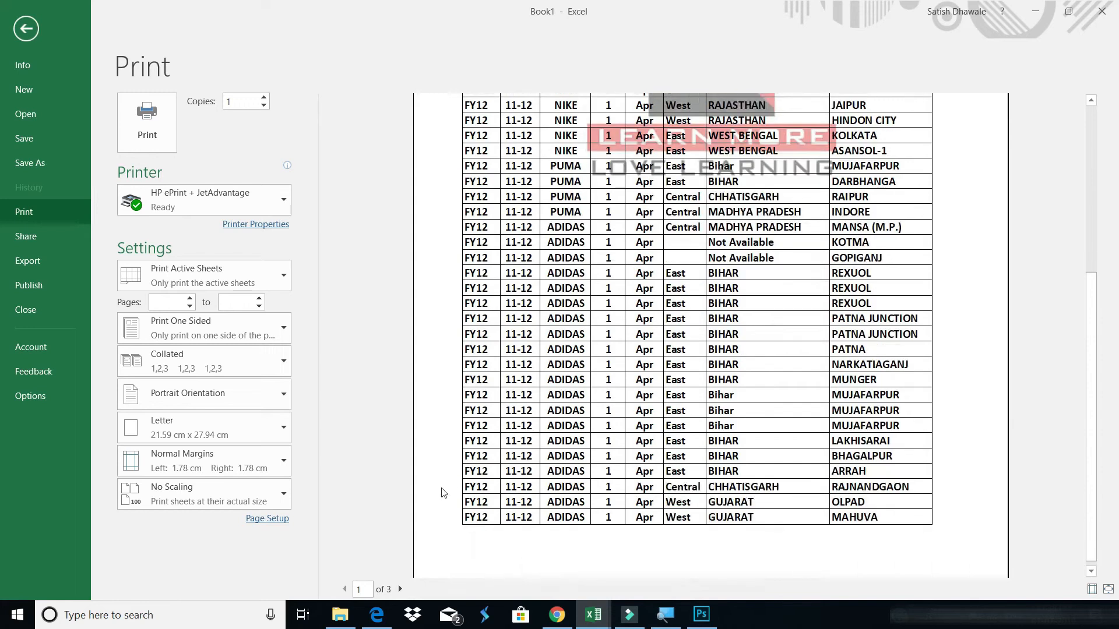
click(401, 589)
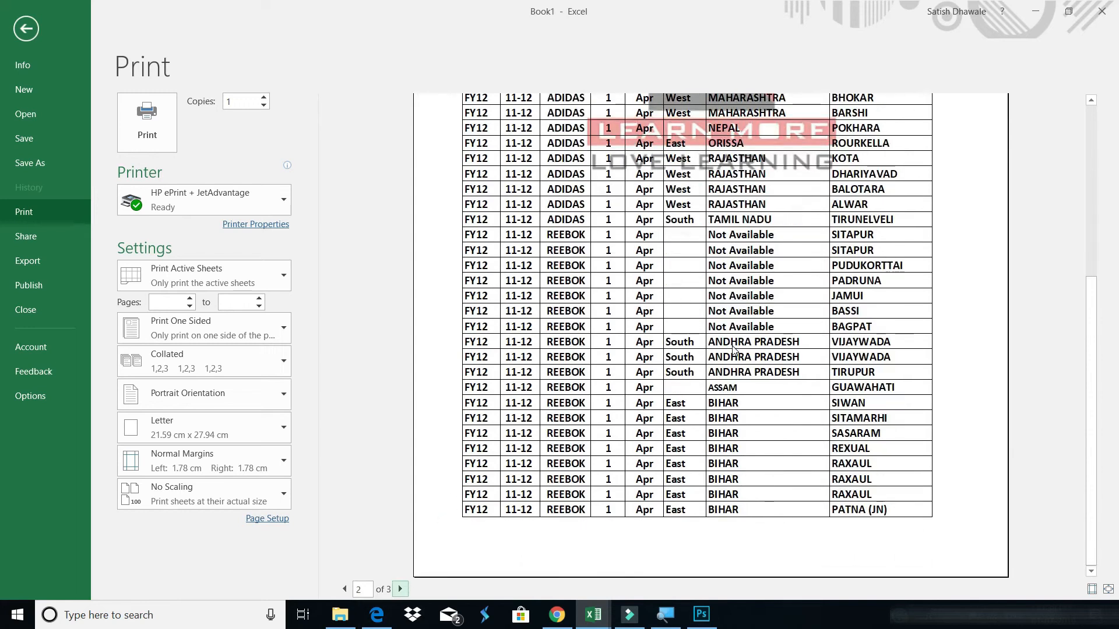
scroll(732, 346, up, 1)
scroll(732, 346, up, 5)
key(Escape)
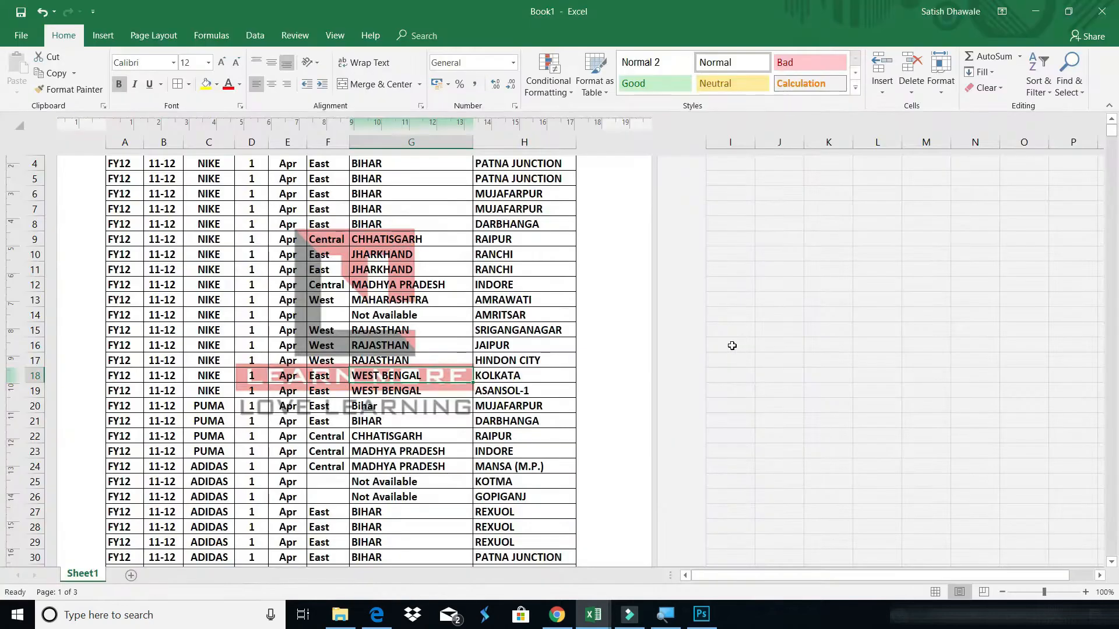
scroll(438, 370, up, 3)
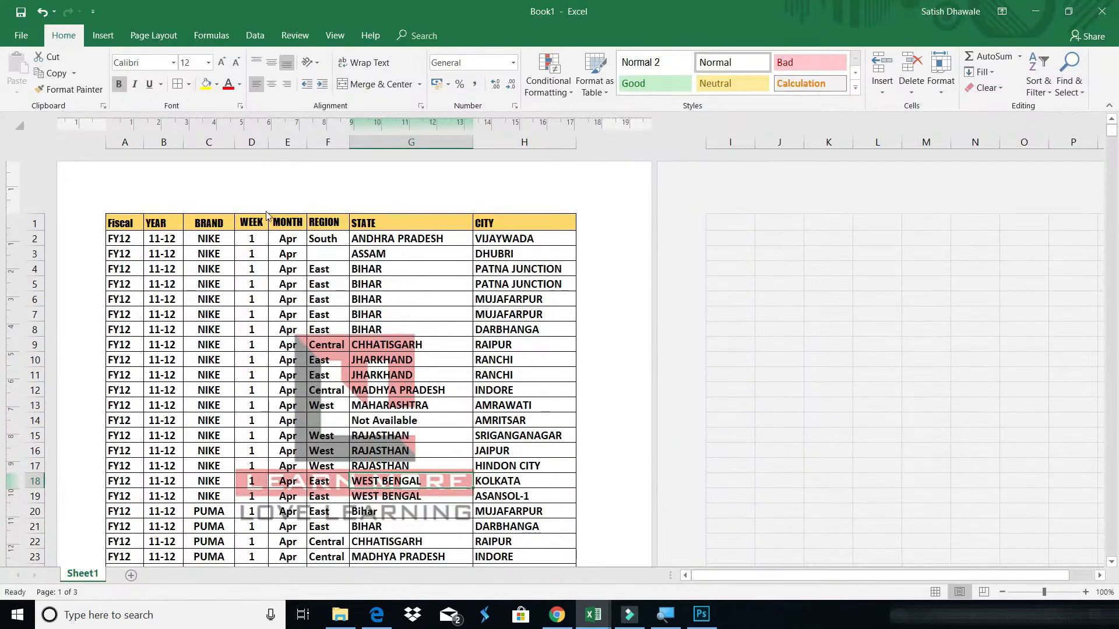
click(284, 203)
click(326, 204)
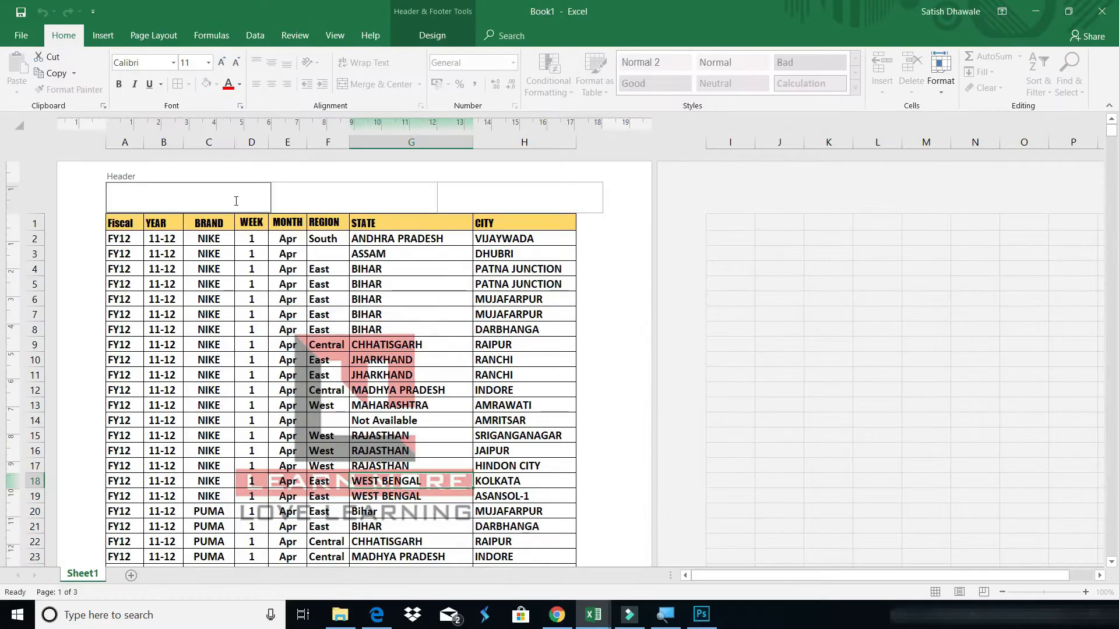
click(432, 36)
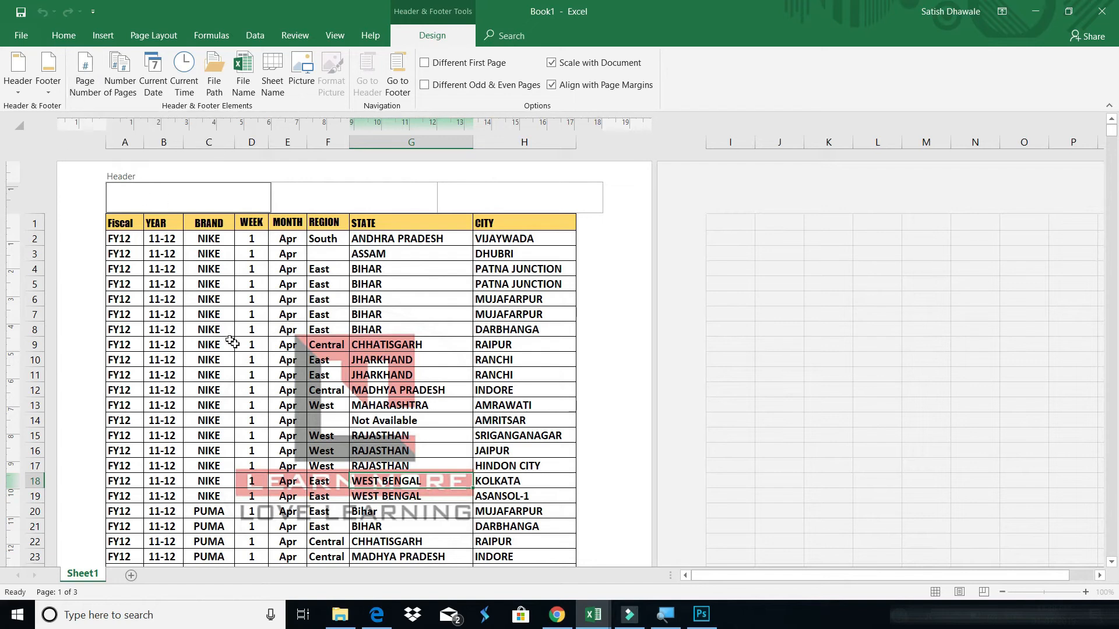
click(251, 373)
Insert the page number code in the center section of the footer and check it on the sheet's pages
scroll(251, 367, down, 10)
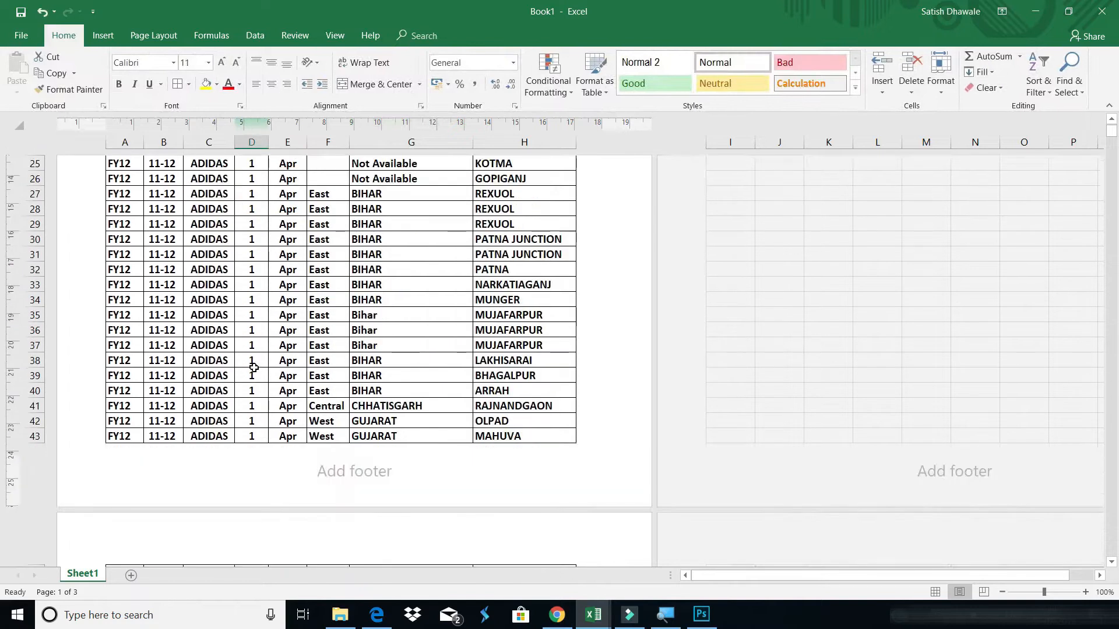
click(337, 336)
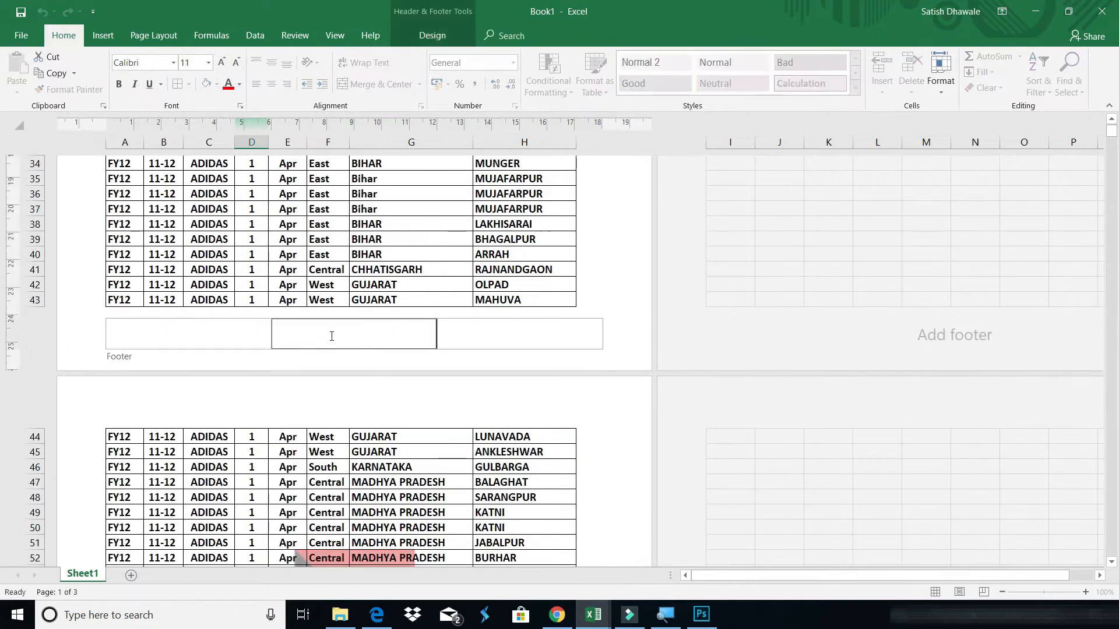
click(225, 328)
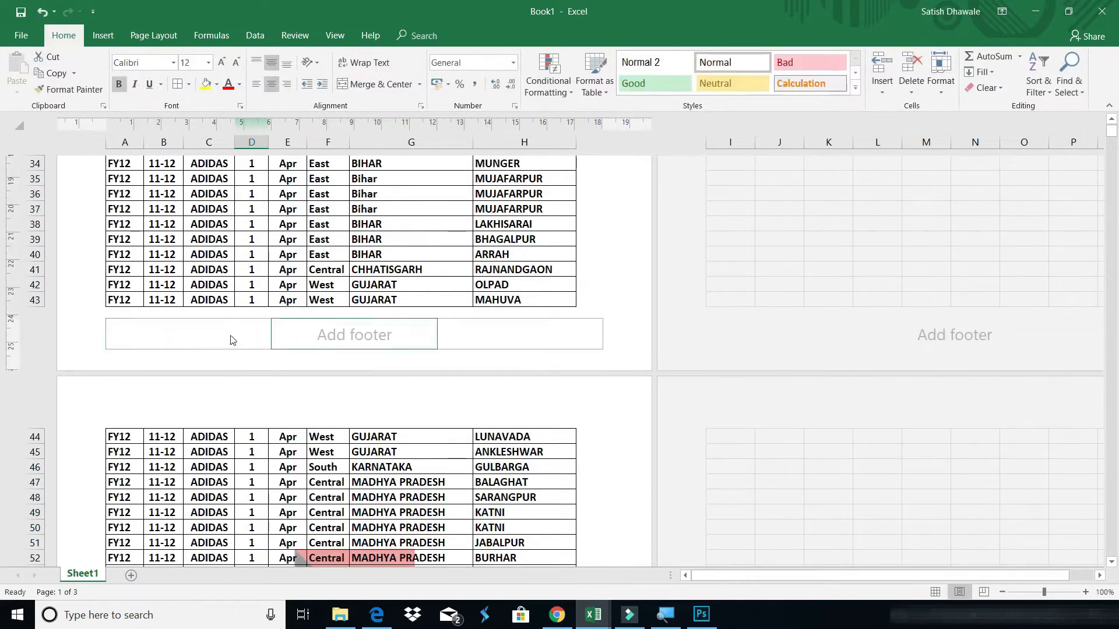
click(338, 338)
click(509, 343)
click(395, 337)
click(477, 336)
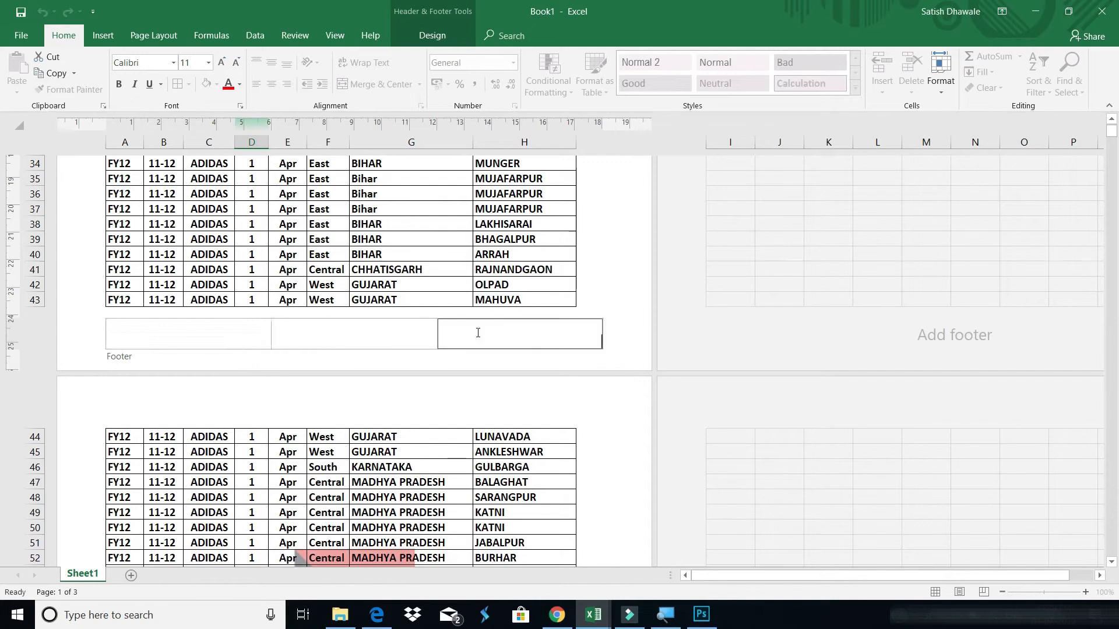
click(367, 335)
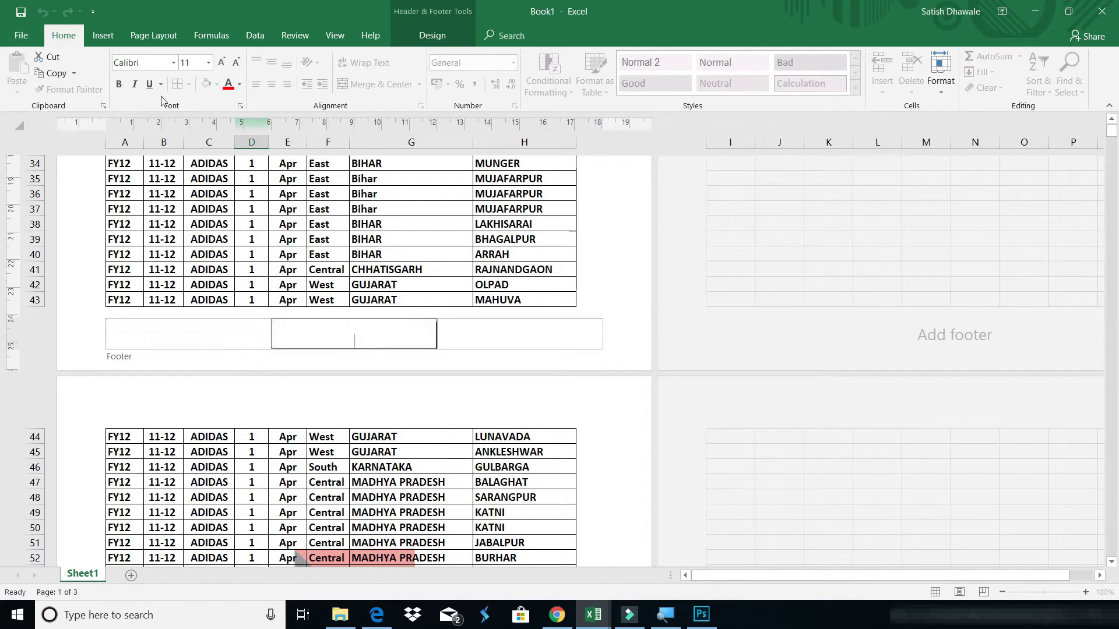
click(432, 35)
click(80, 89)
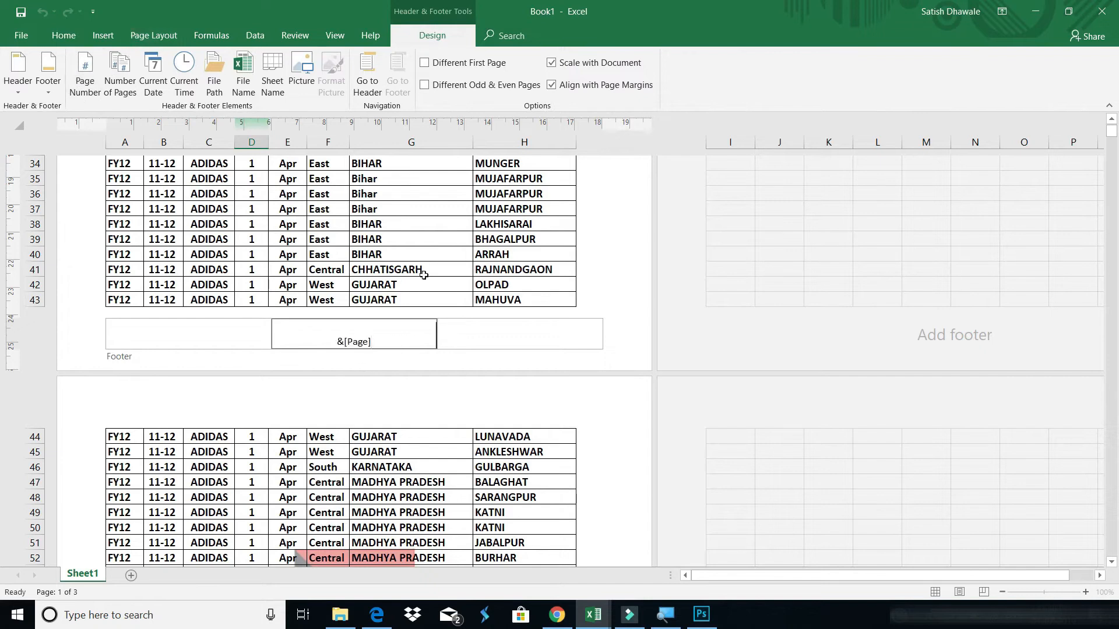
click(374, 219)
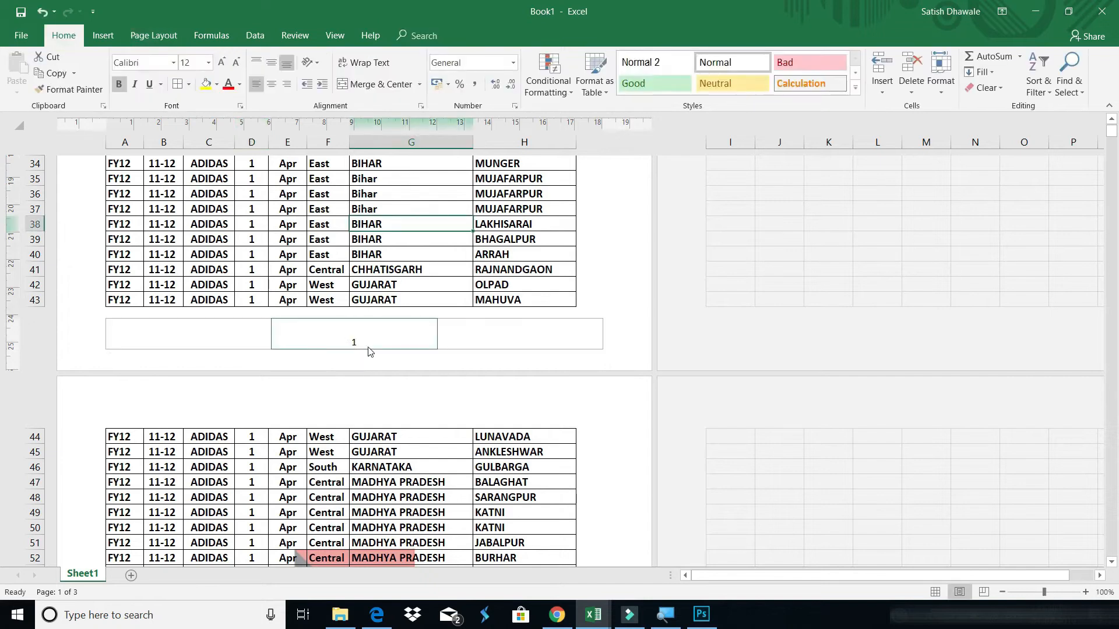
scroll(369, 352, down, 13)
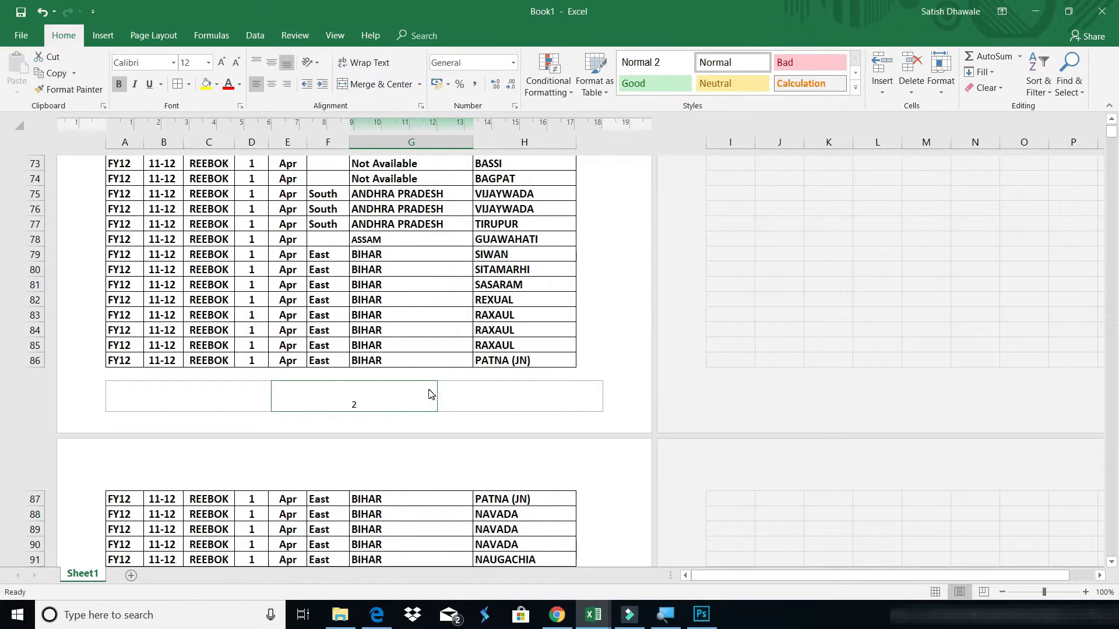
Insert the file path code in the left section of the page header and view it on the sheet
scroll(430, 394, up, 20)
click(325, 196)
click(251, 196)
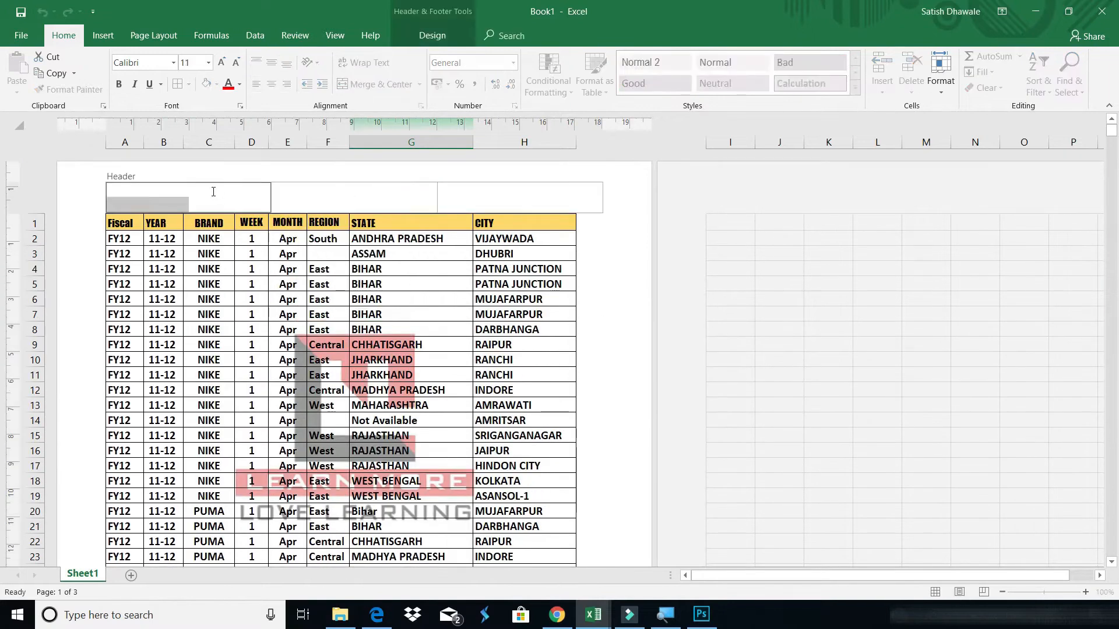
click(431, 37)
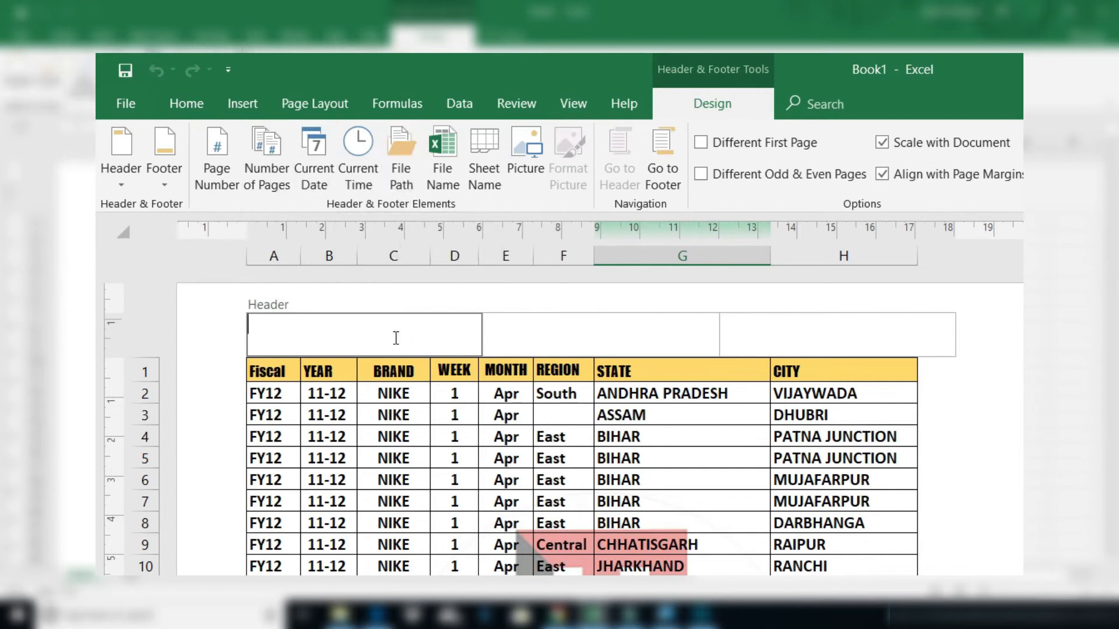
click(389, 157)
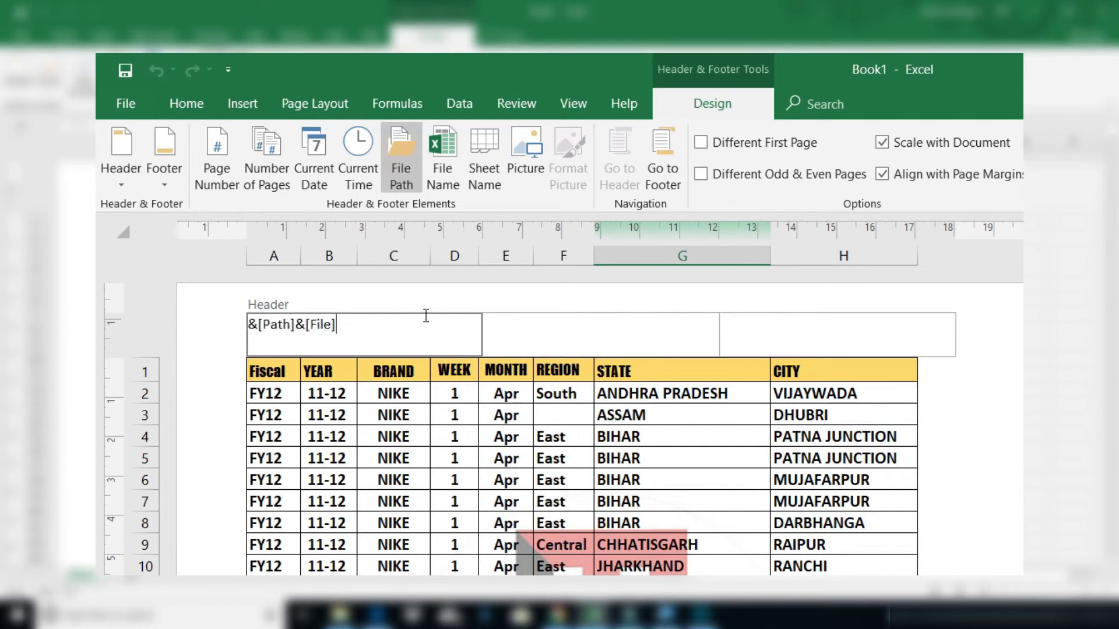
click(385, 462)
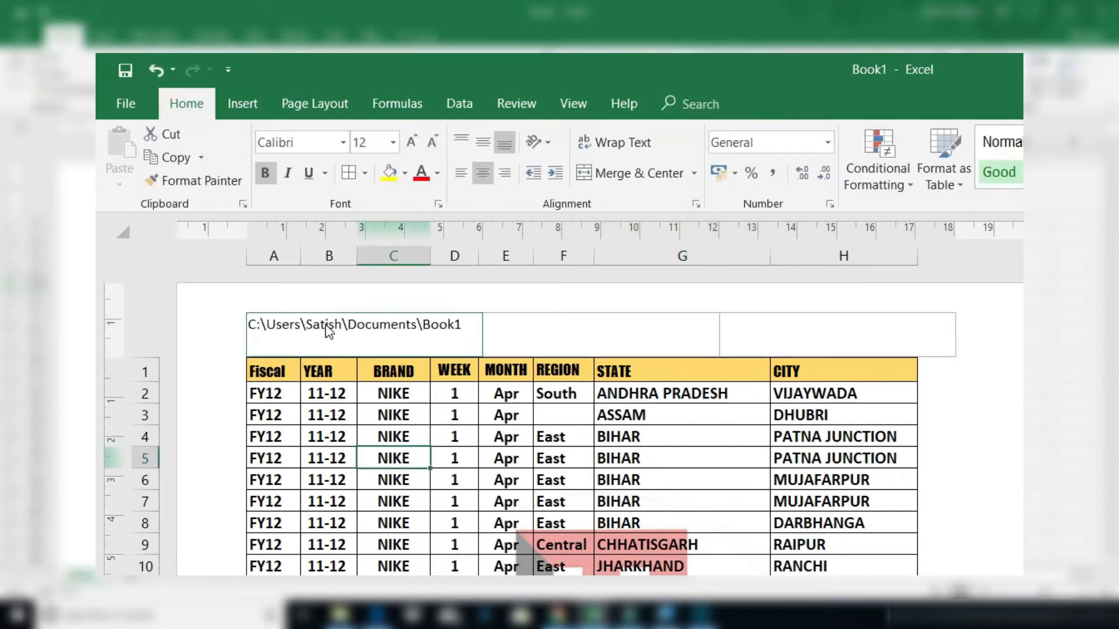
click(306, 324)
click(366, 481)
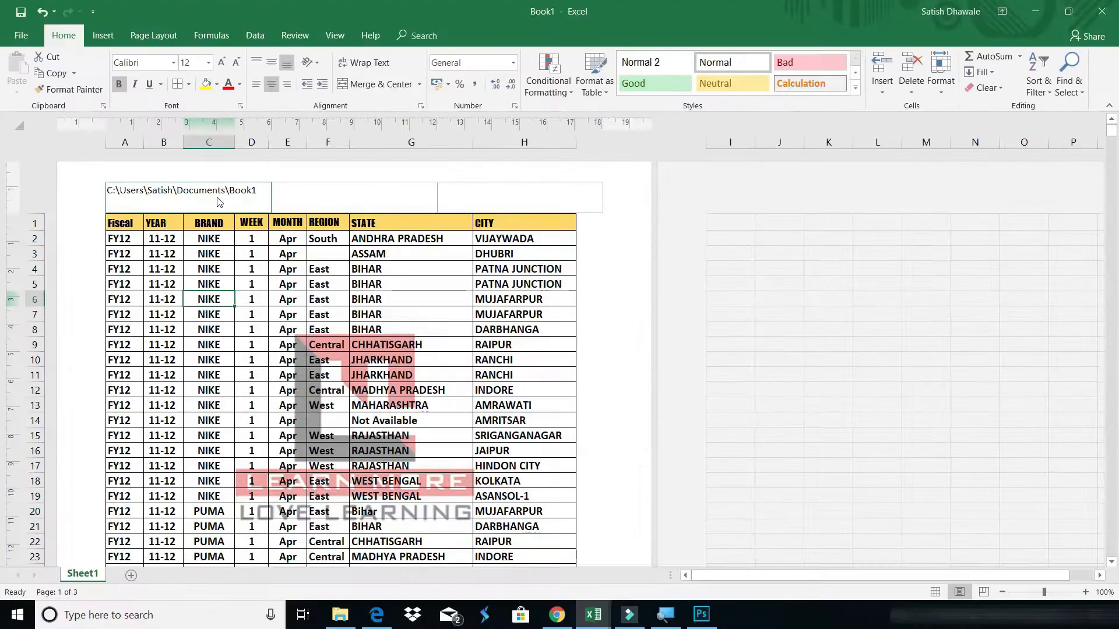
Delete the file path code from the left section of the header
click(261, 191)
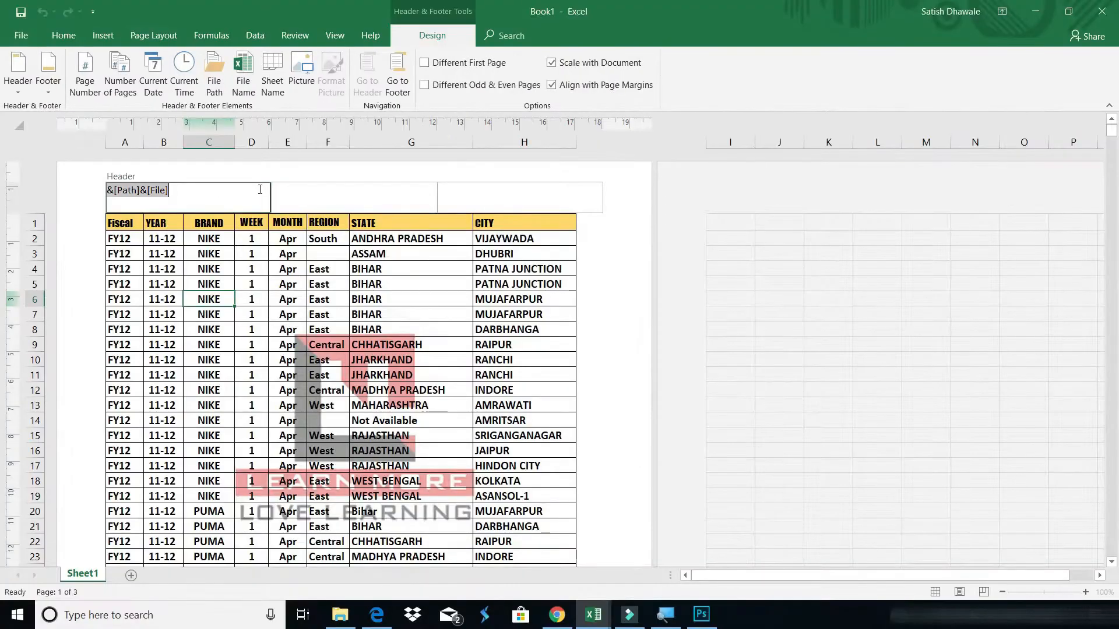
key(Delete)
click(226, 282)
Enable the Different First Page header option and compare the logo watermark on pages 1 and 2
click(212, 196)
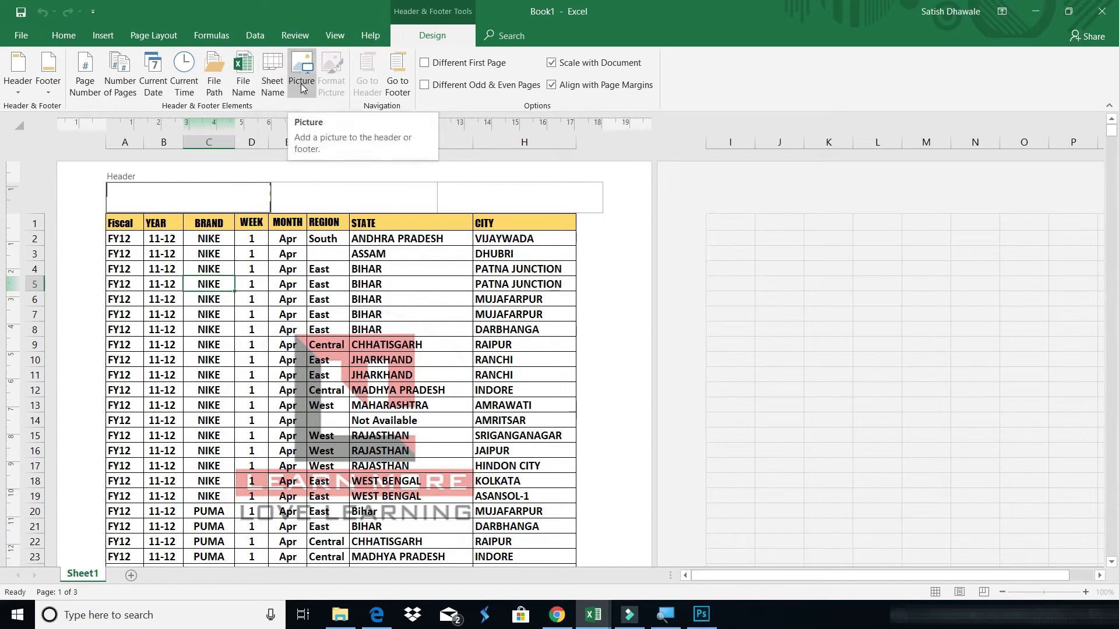
click(399, 86)
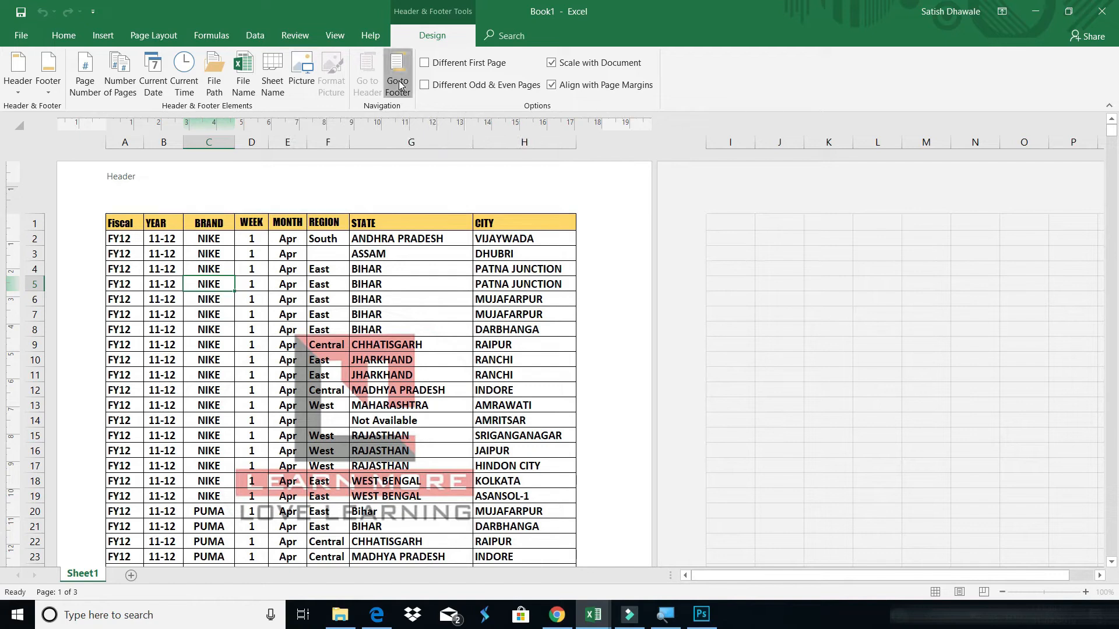
click(357, 80)
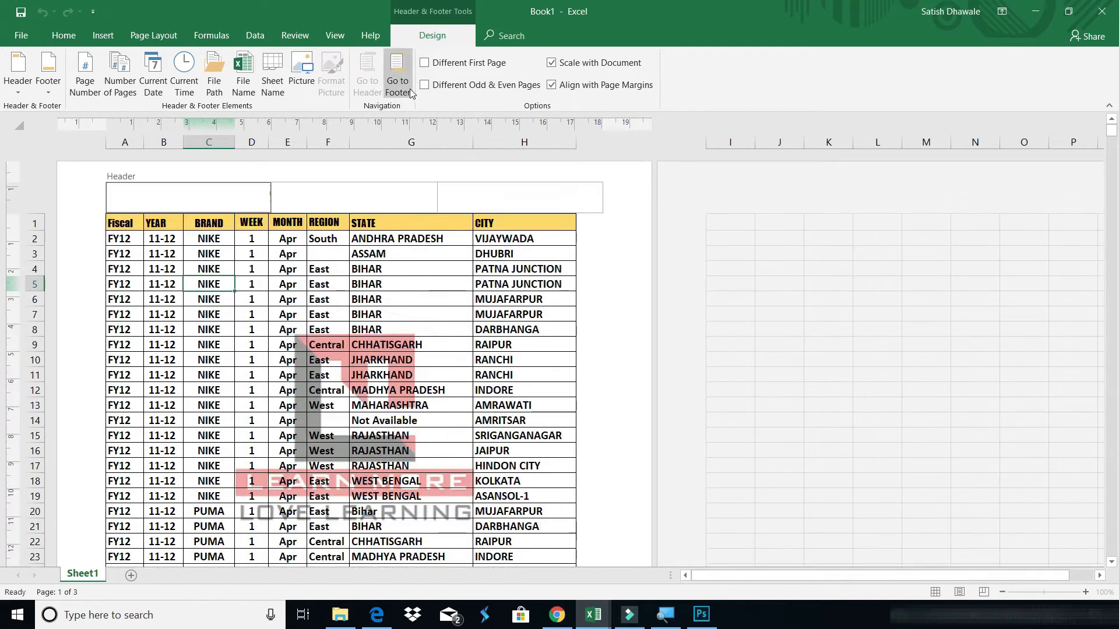
click(454, 64)
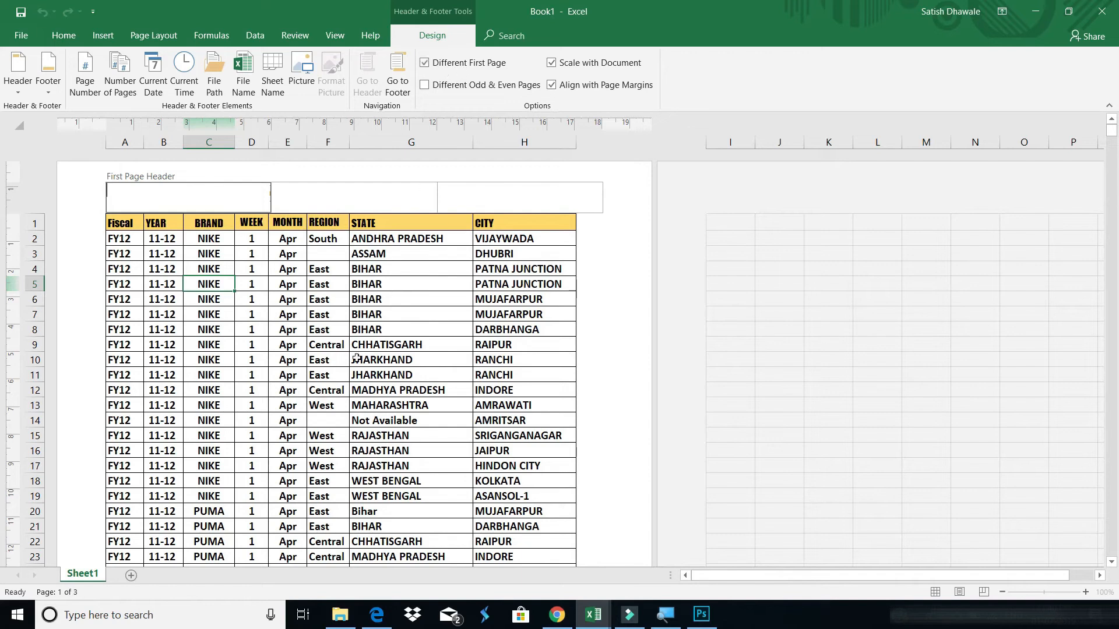
click(346, 420)
scroll(350, 417, down, 15)
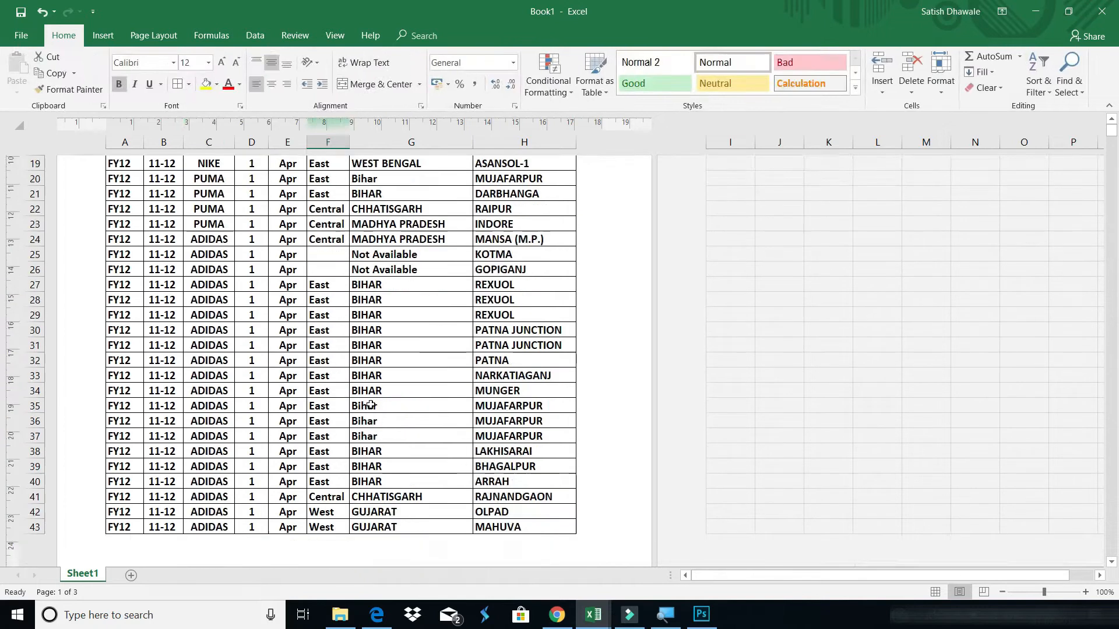
scroll(372, 407, down, 3)
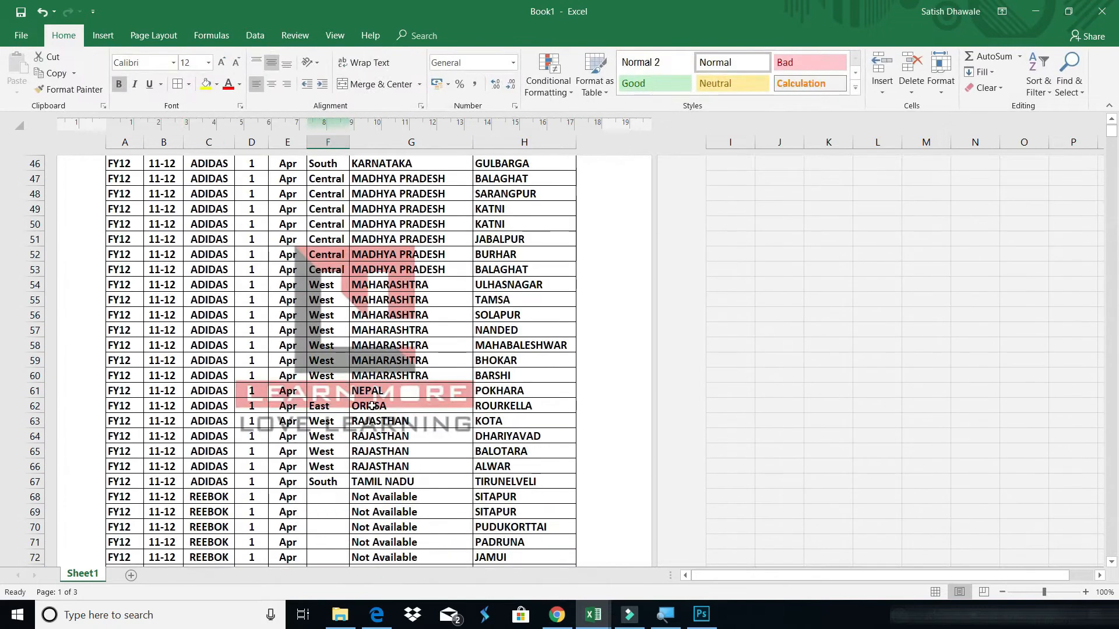
scroll(372, 406, up, 15)
click(379, 406)
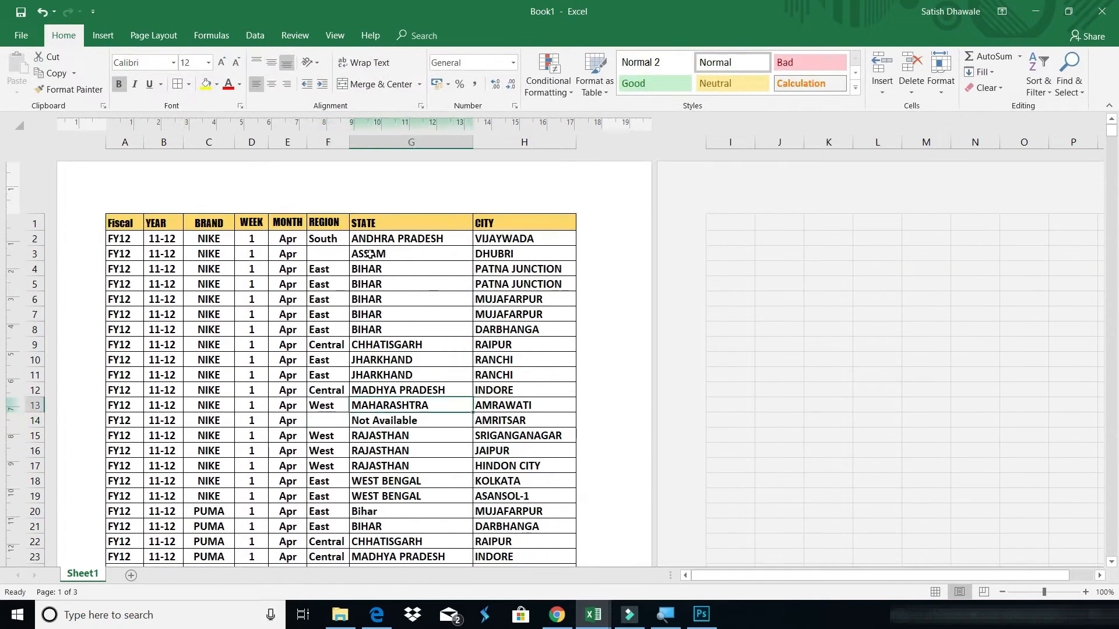
Turn off the Different First Page option for the header
click(353, 198)
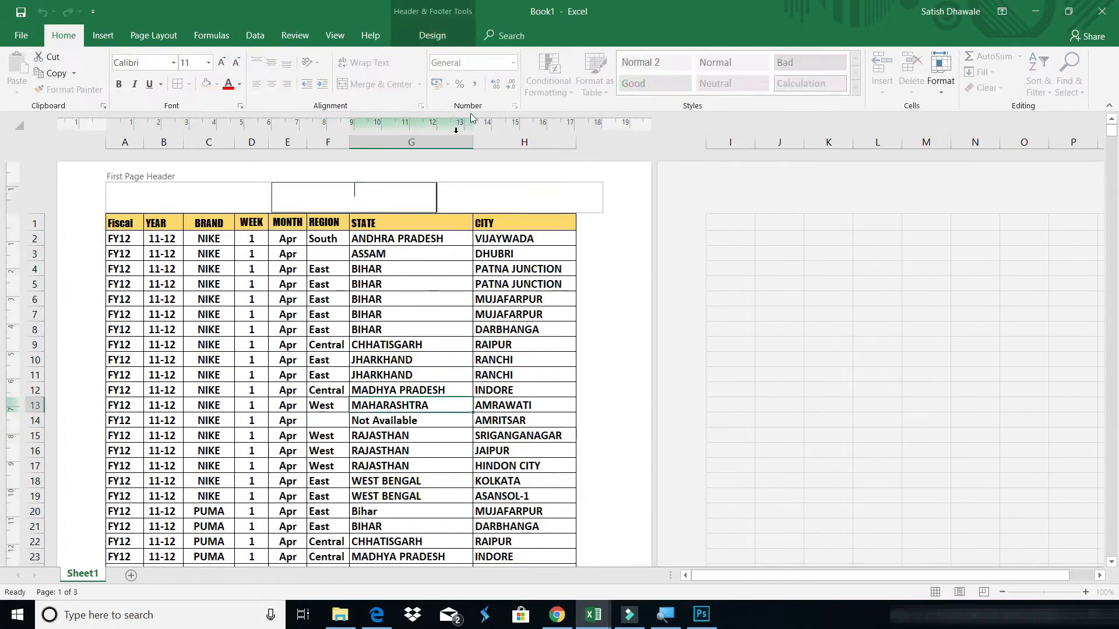
click(444, 42)
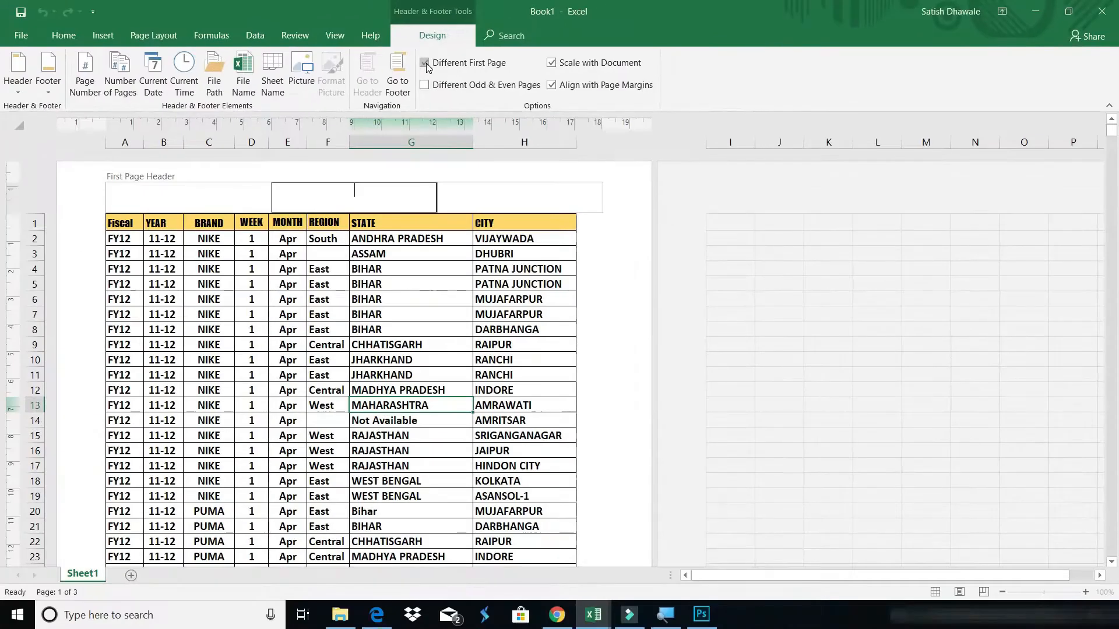
click(424, 63)
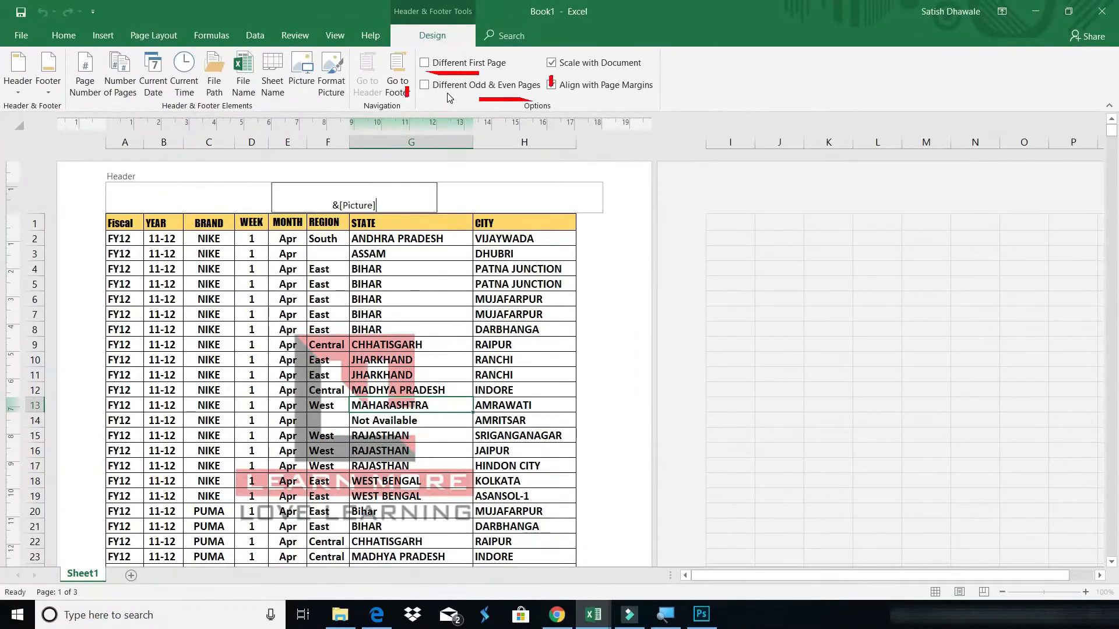
Enable the Different Odd & Even Pages option and check the headers, footers and watermark on the odd and even pages
click(445, 91)
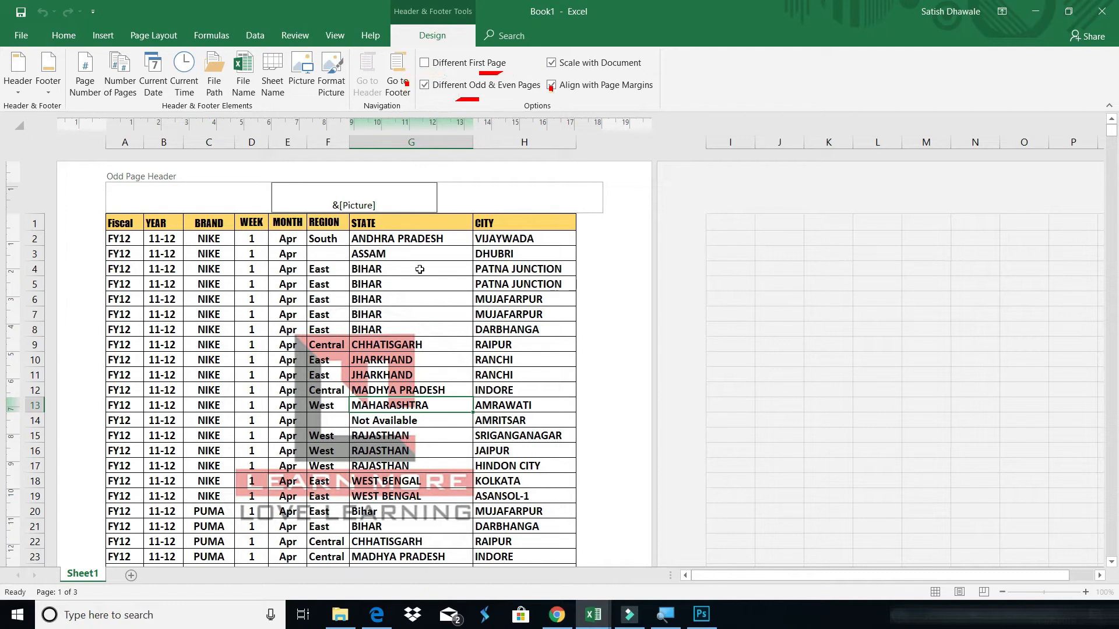
click(433, 402)
scroll(433, 402, down, 15)
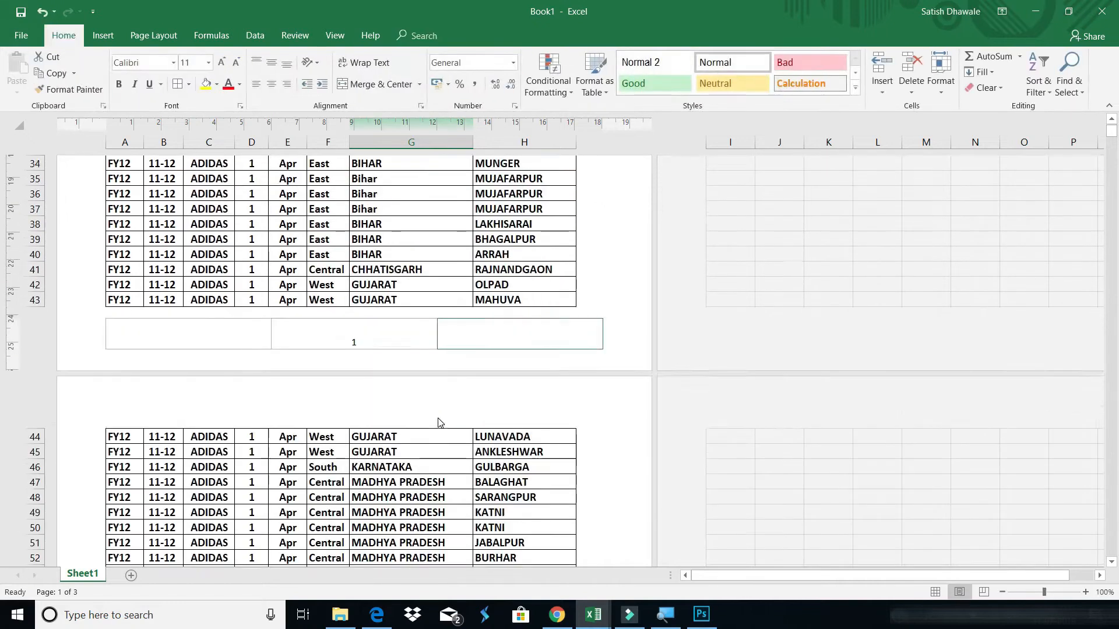
scroll(366, 397, down, 3)
scroll(367, 396, up, 9)
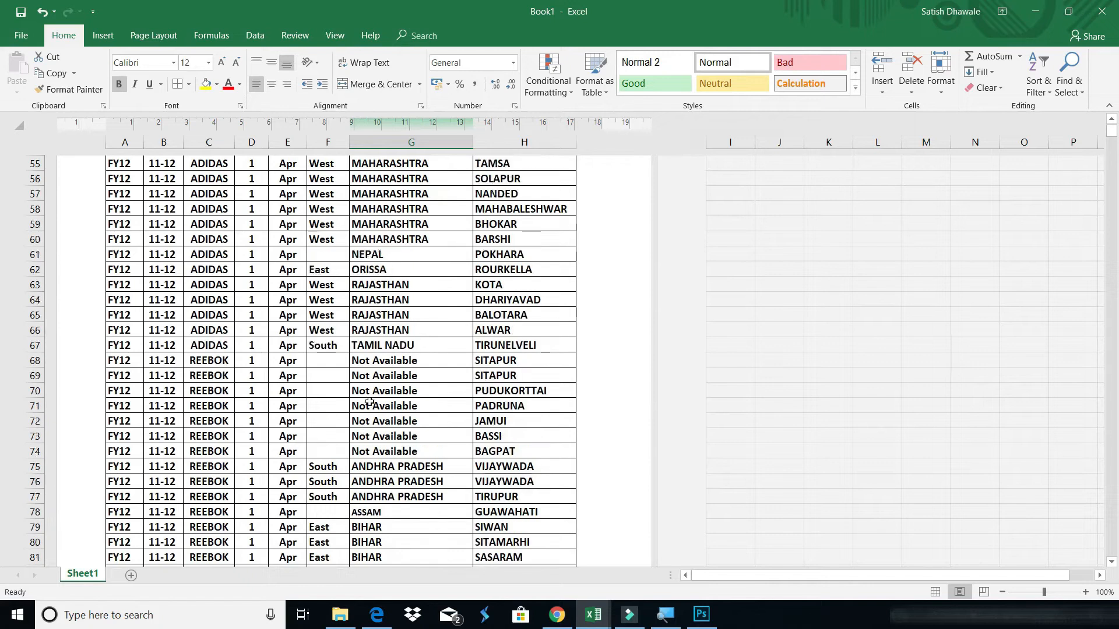
click(335, 454)
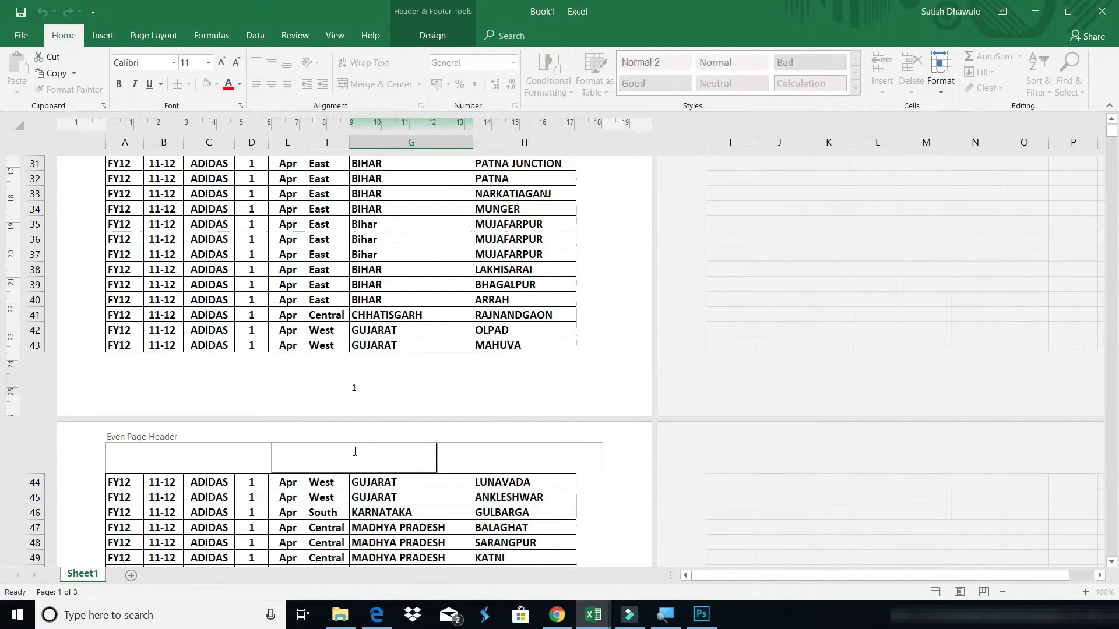
click(418, 327)
scroll(418, 327, up, 10)
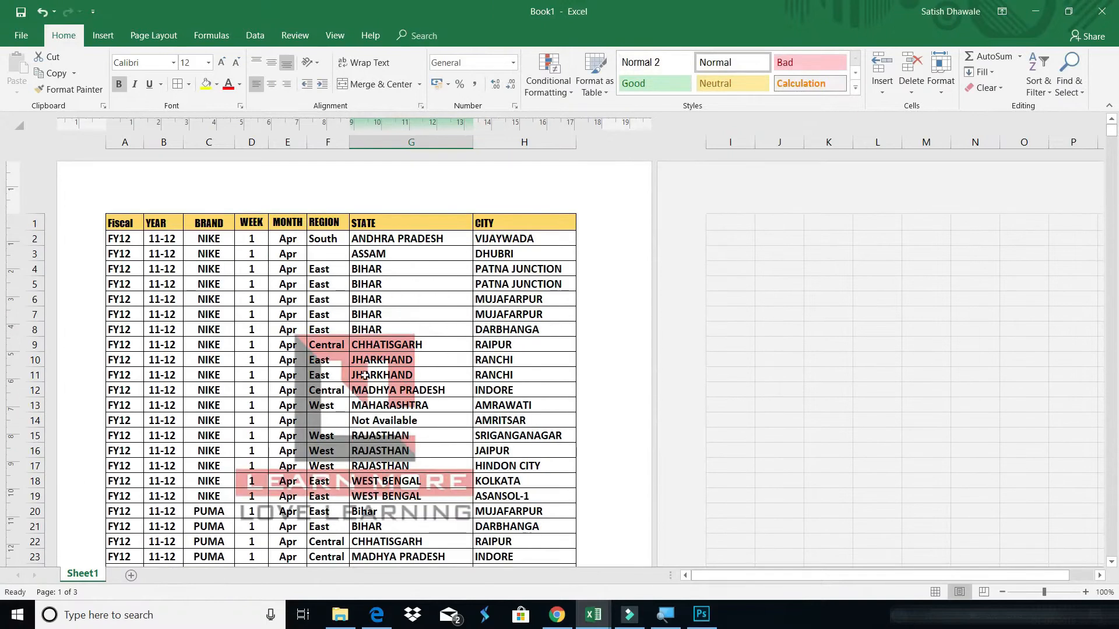
Turn off the Different Odd & Even Pages option for the header
click(384, 210)
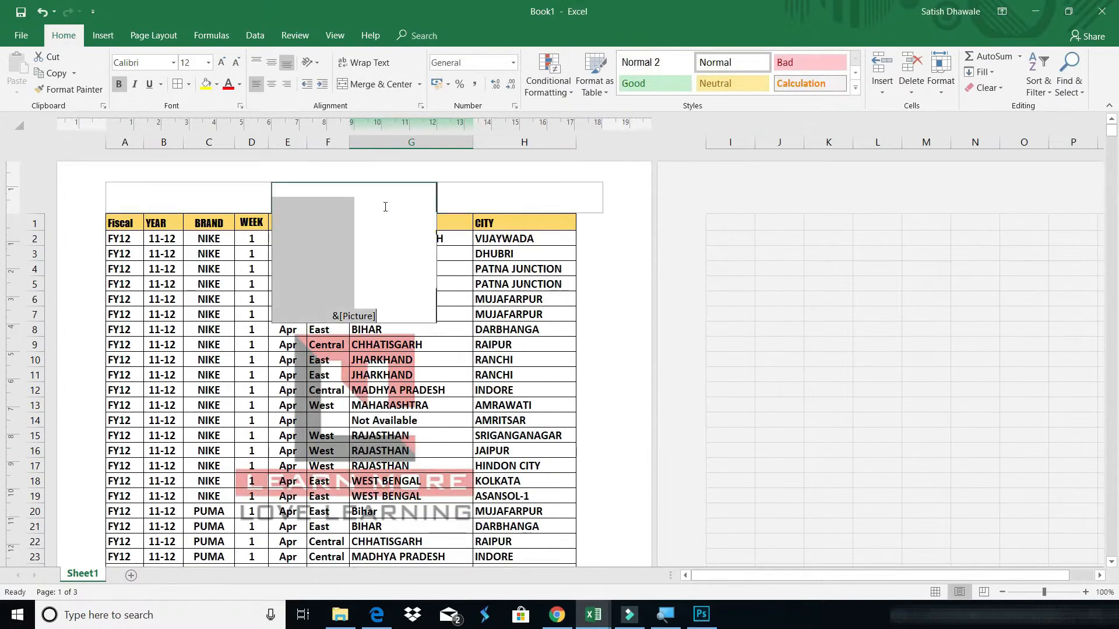
click(386, 206)
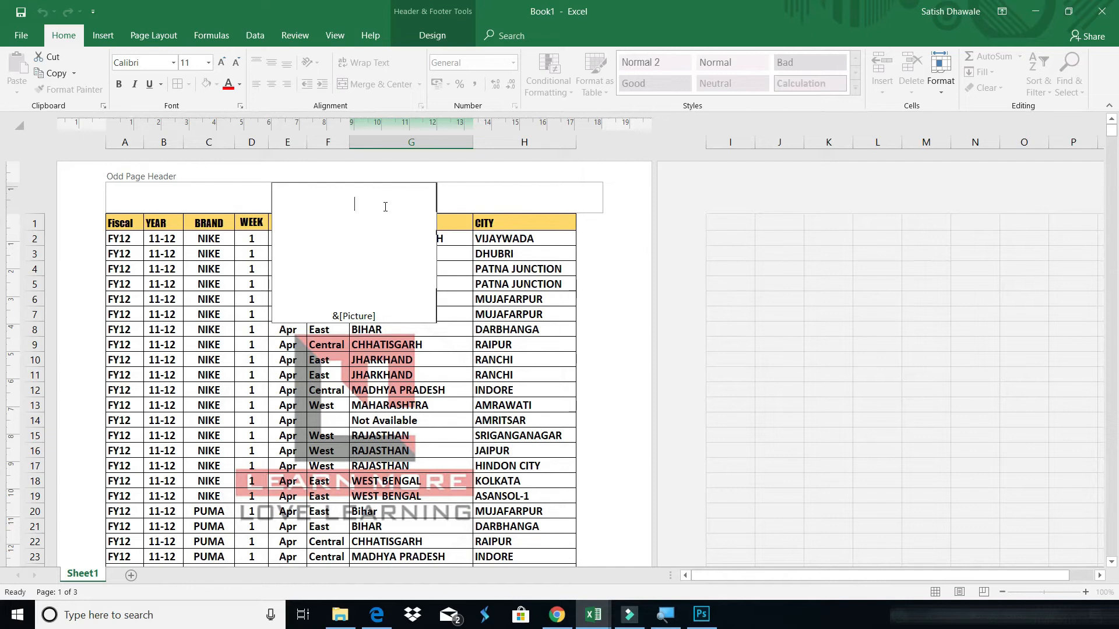
key(Escape)
click(393, 198)
click(392, 198)
click(162, 189)
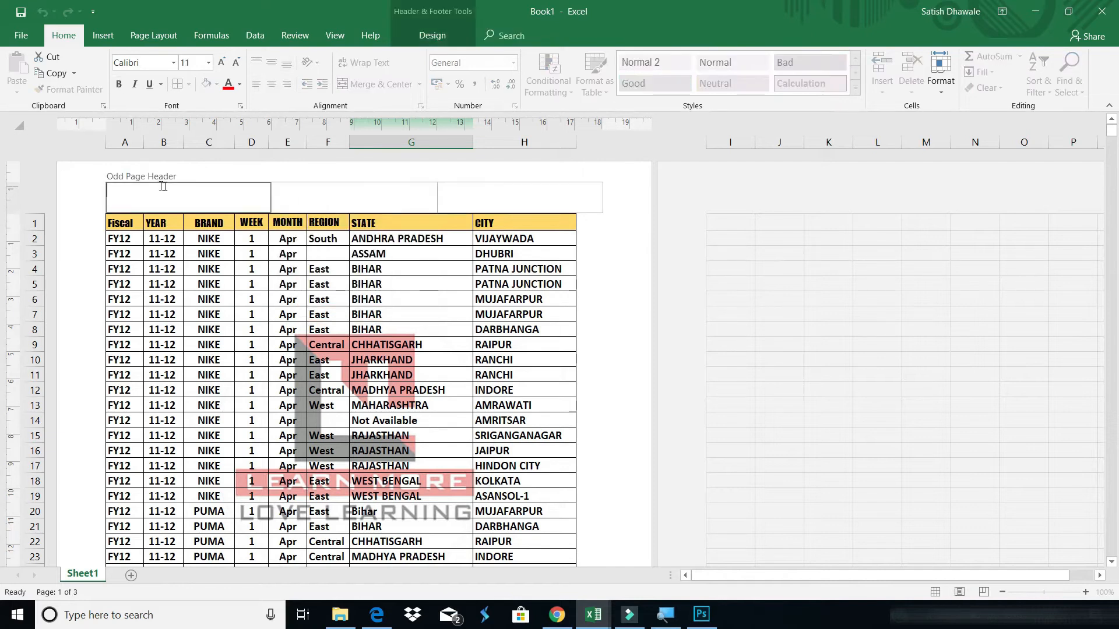
click(431, 36)
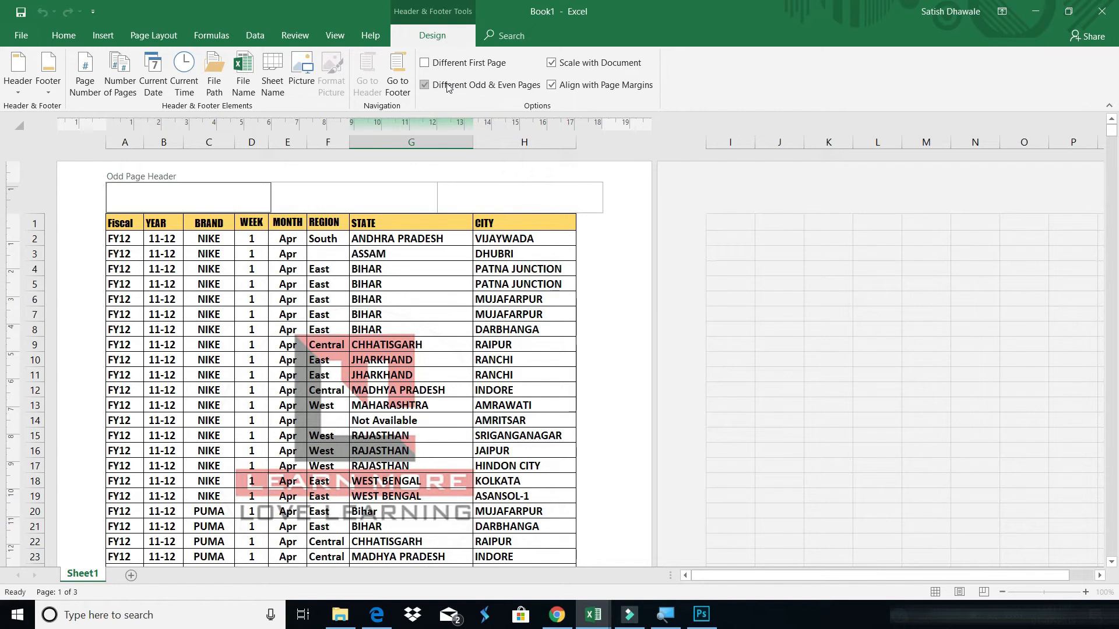
click(447, 86)
Delete the logo picture code from the center section of the header and return the worksheet to Normal view
click(473, 299)
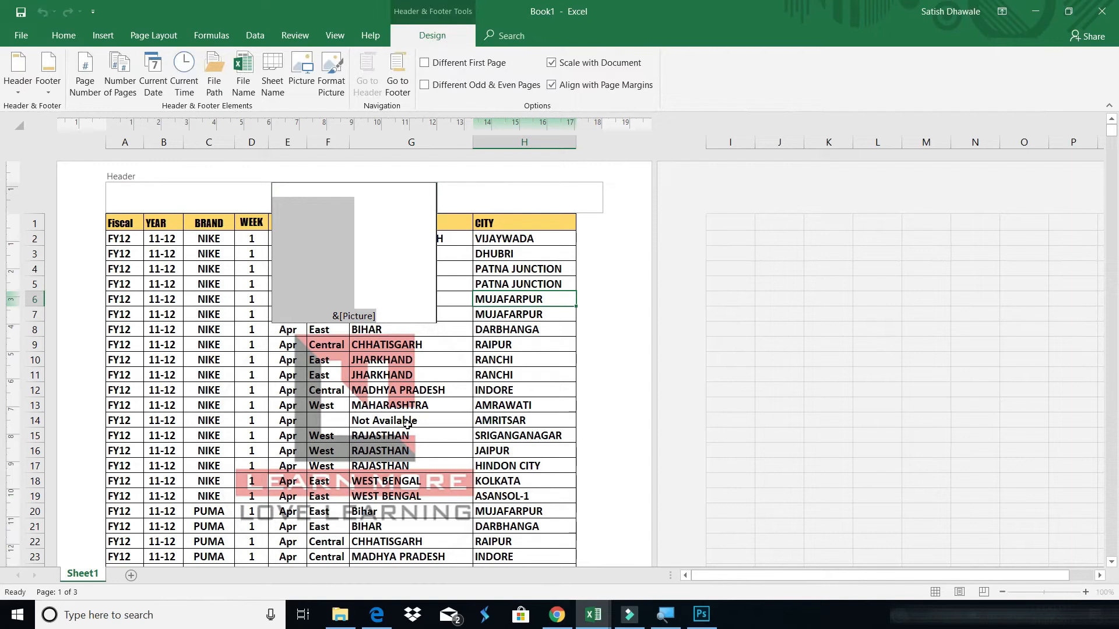
click(208, 347)
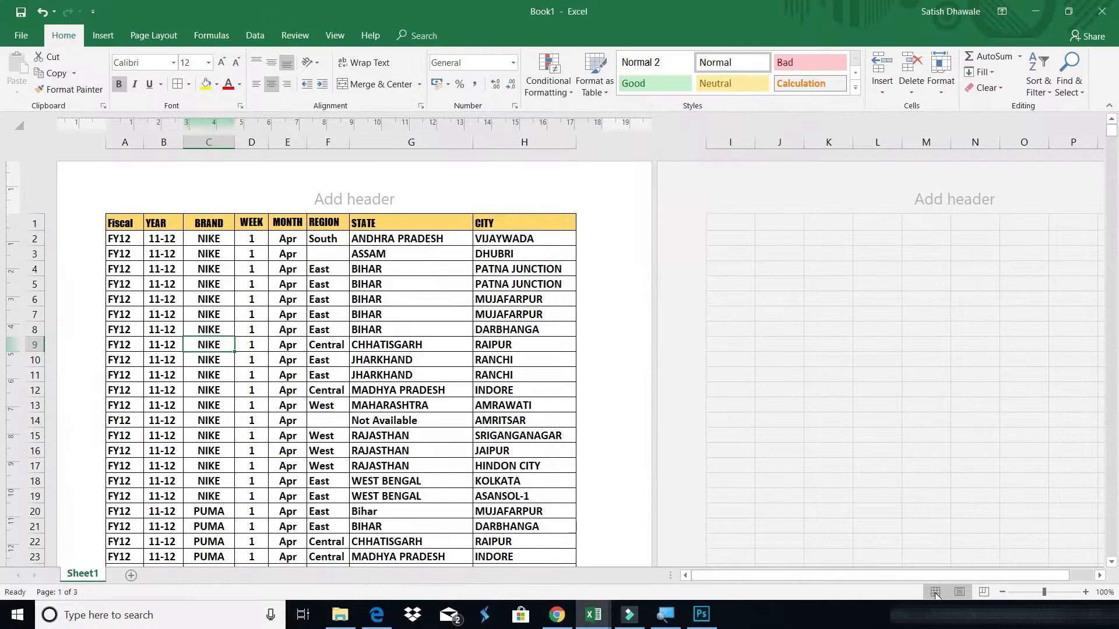
click(935, 592)
Select the heading row A1:H1, and check in the print preview whether these column headings print on pages 1, 2 and 3
click(70, 147)
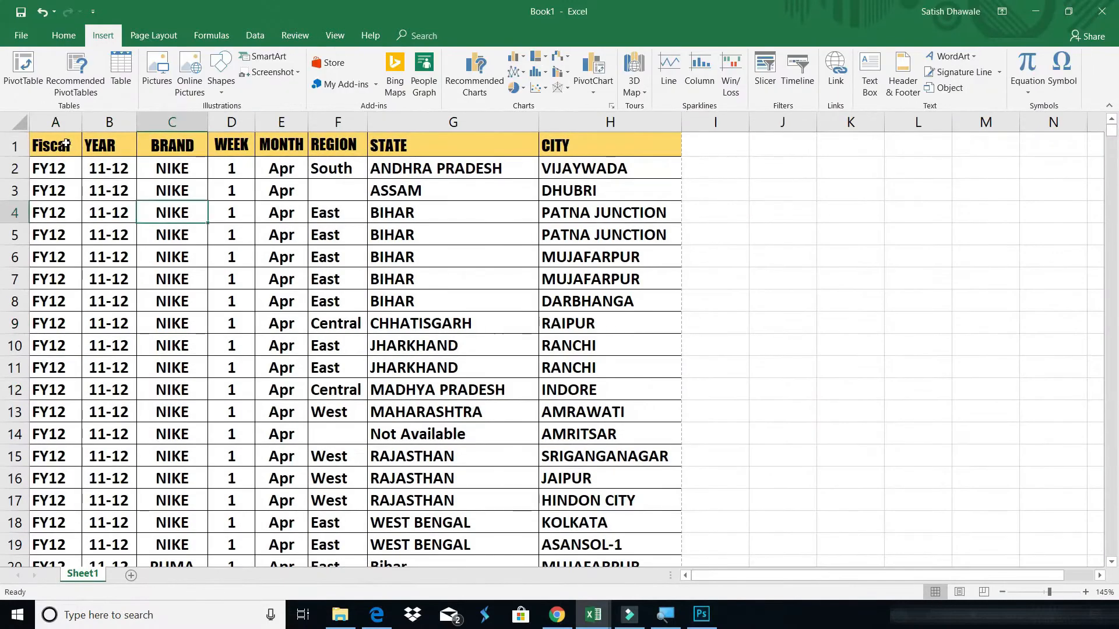
click(64, 144)
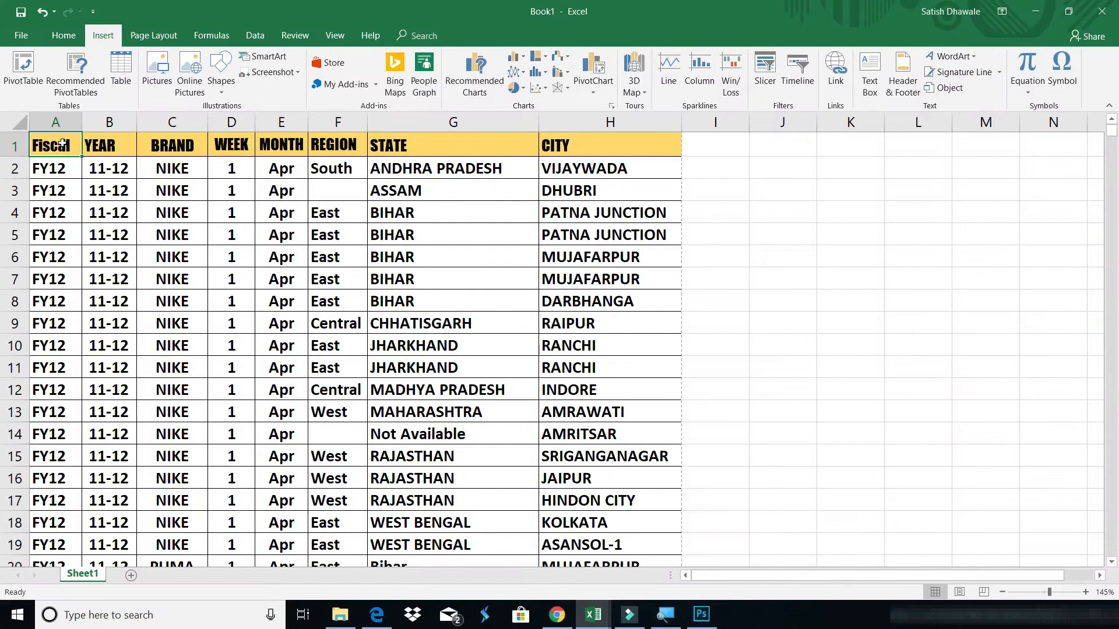
drag(165, 151, 580, 137)
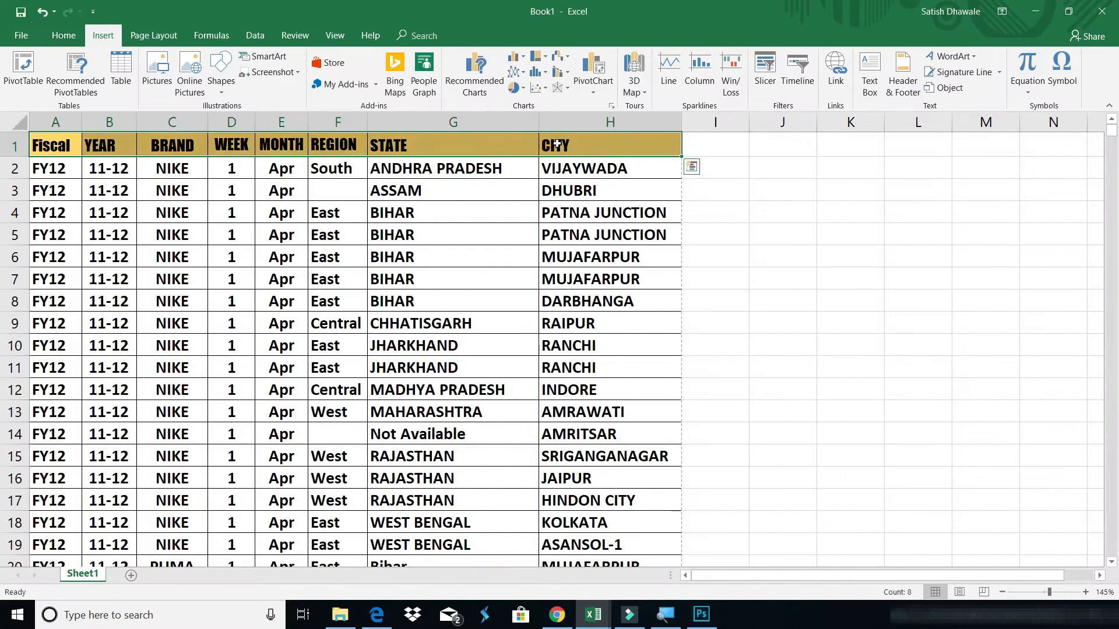
click(55, 153)
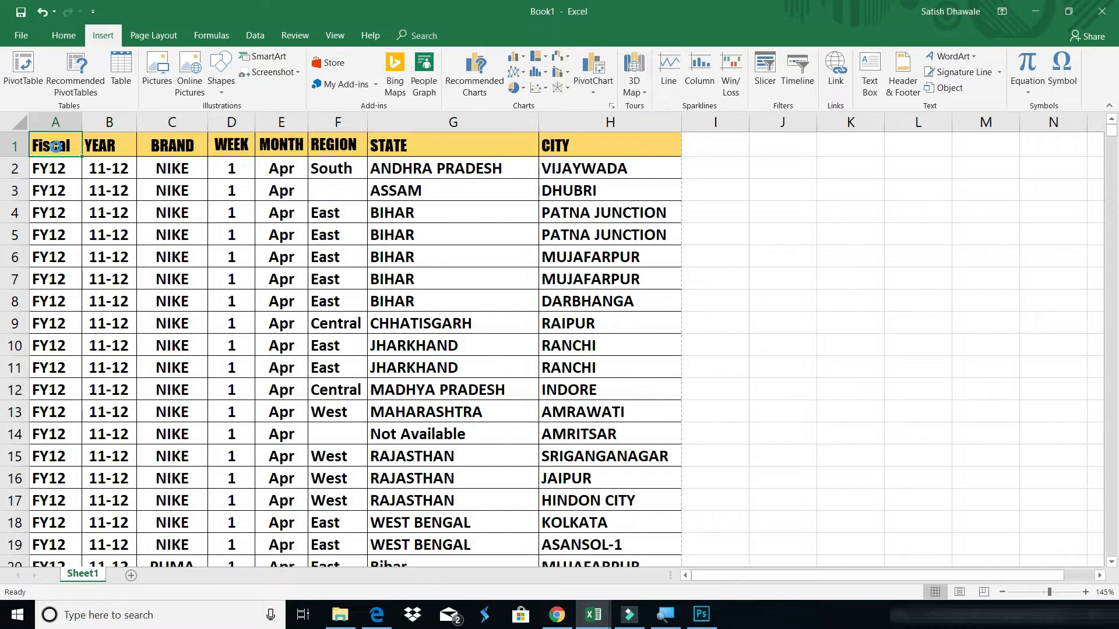
key(ctrl+p)
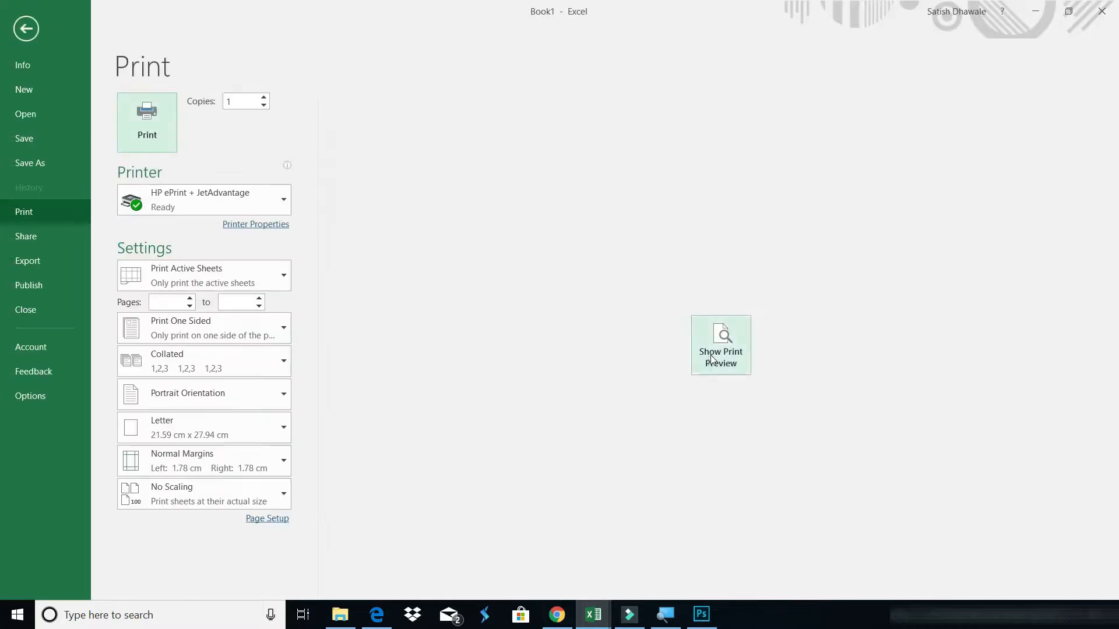
click(710, 353)
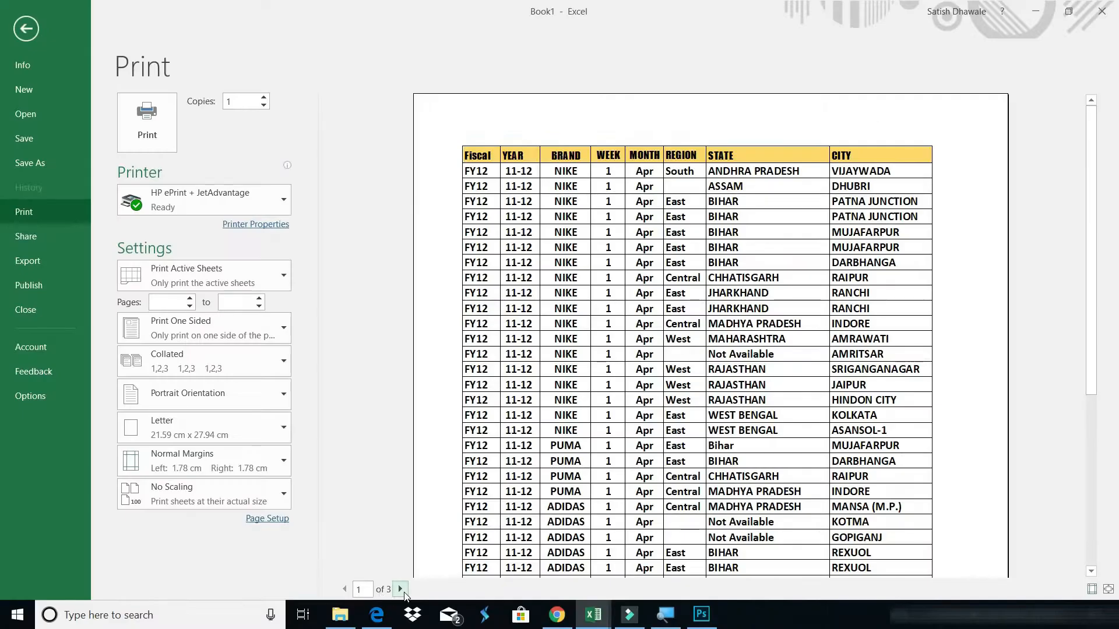
click(401, 589)
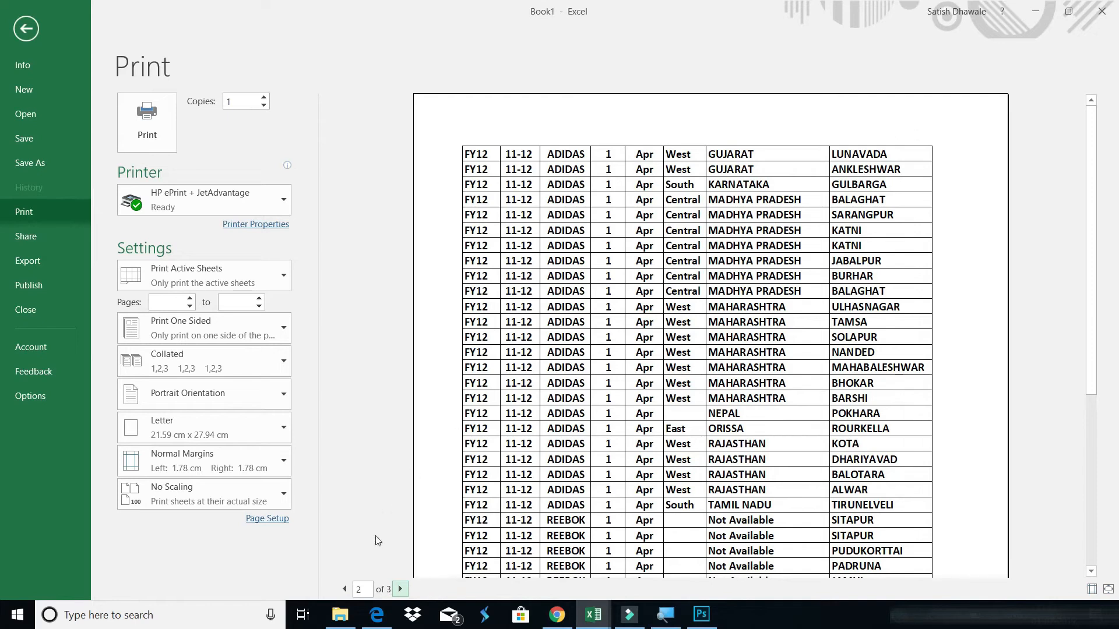
click(401, 589)
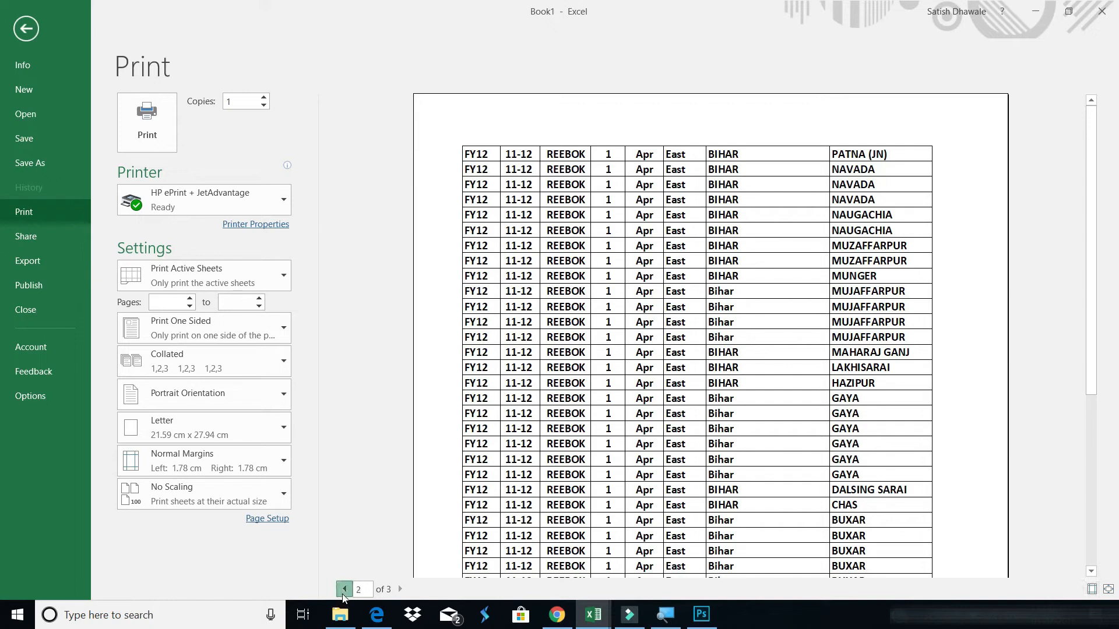
Go back to page 1 of the print preview, return to the worksheet, and review the heading cells A1:H1
click(344, 590)
click(344, 590)
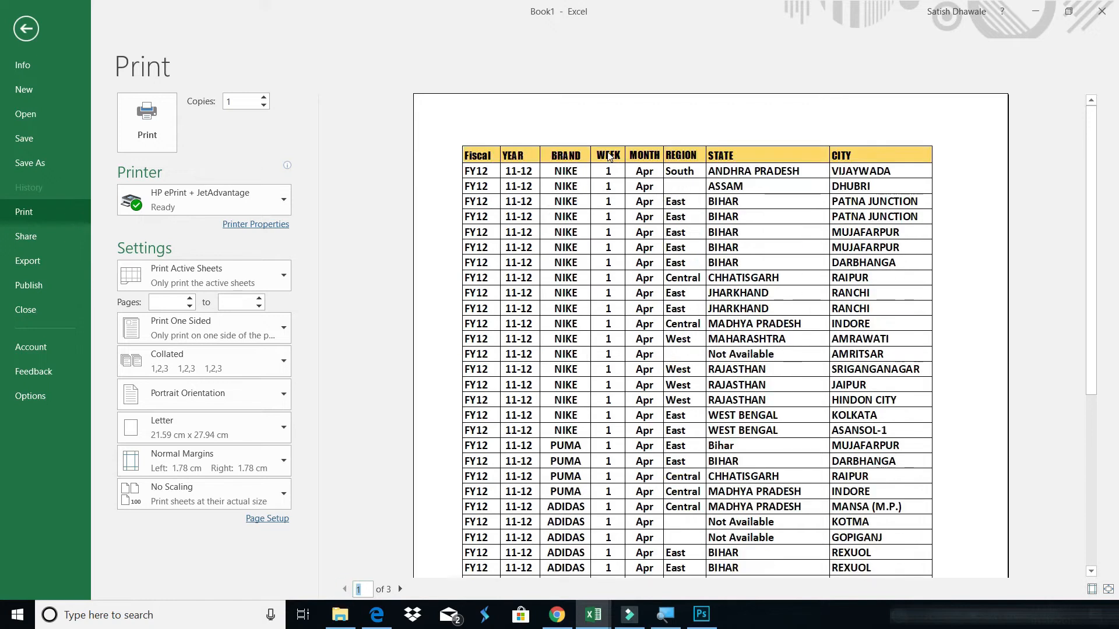
key(Escape)
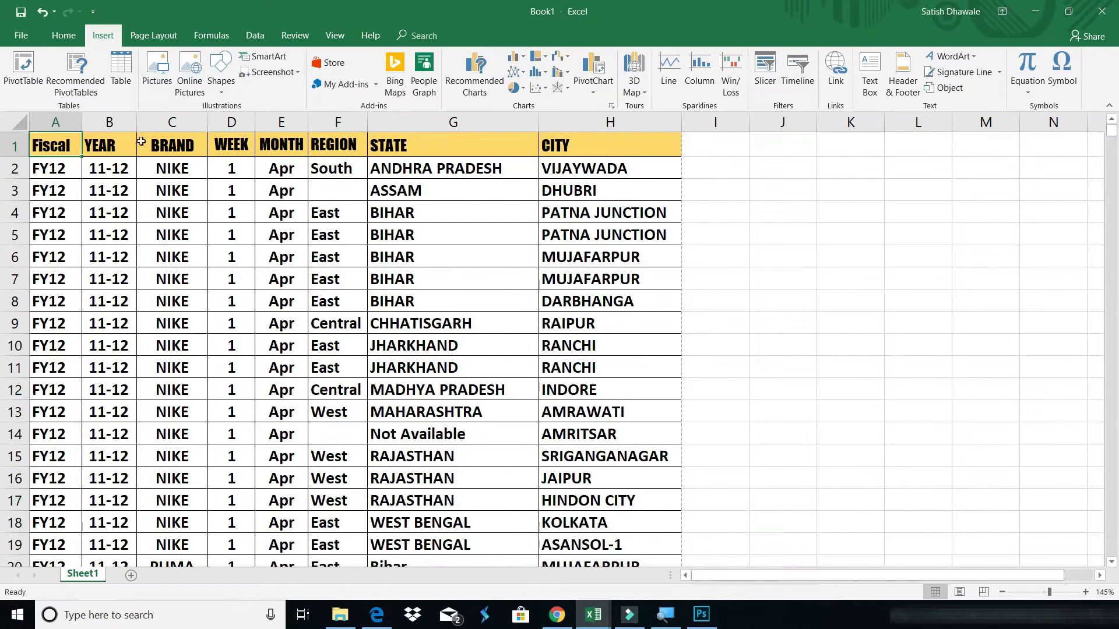
drag(76, 138, 620, 142)
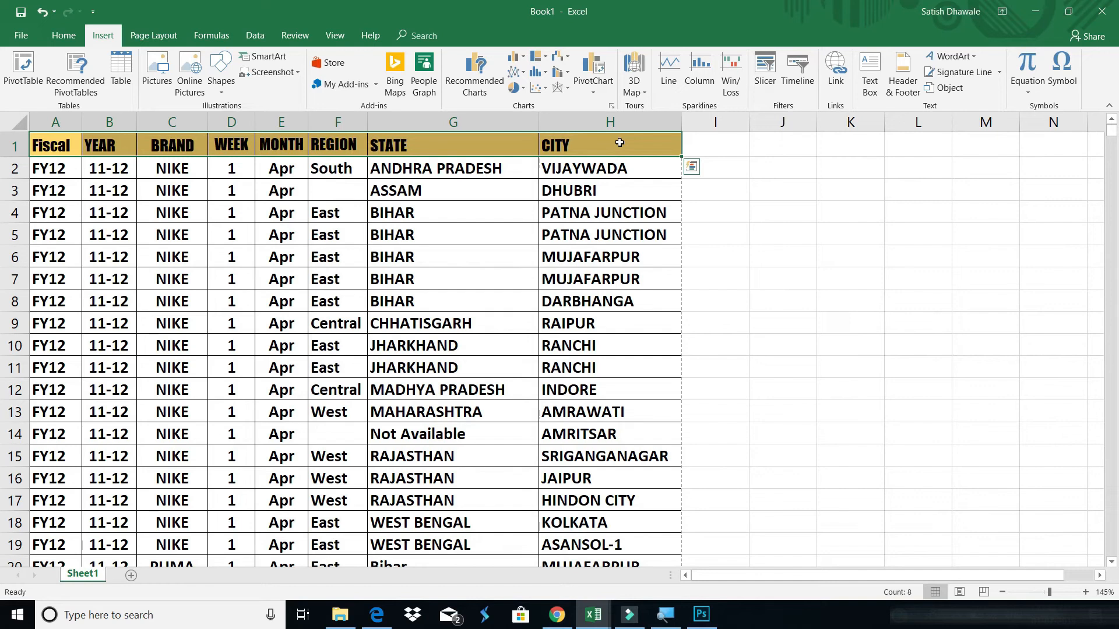
click(300, 192)
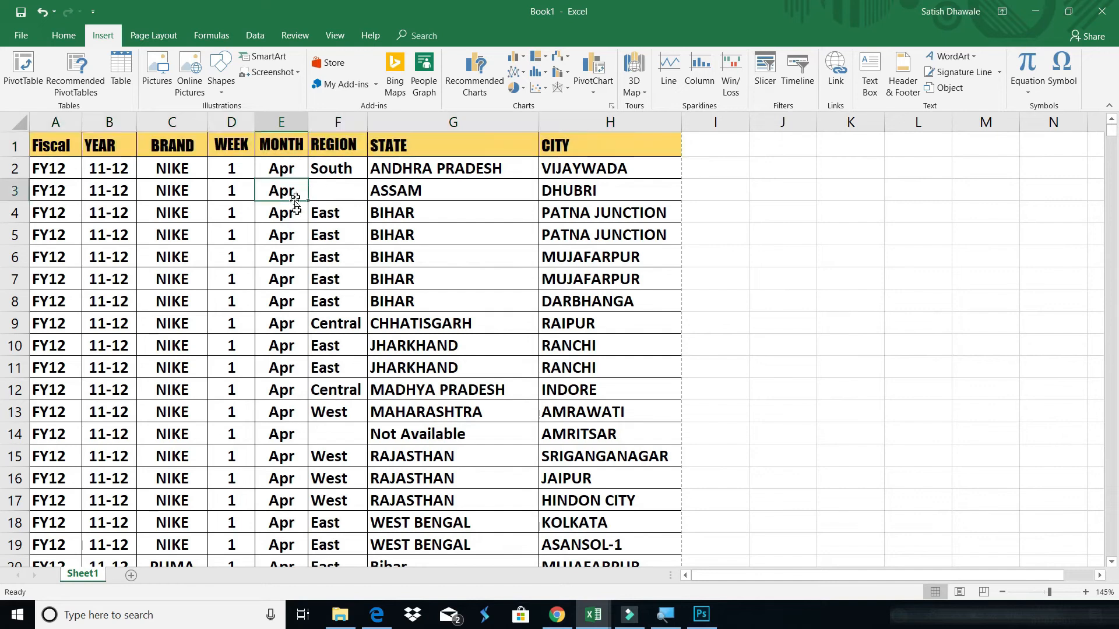
In the Print Titles settings, set the rows to repeat at top to row 1 ($1:$1)
click(142, 36)
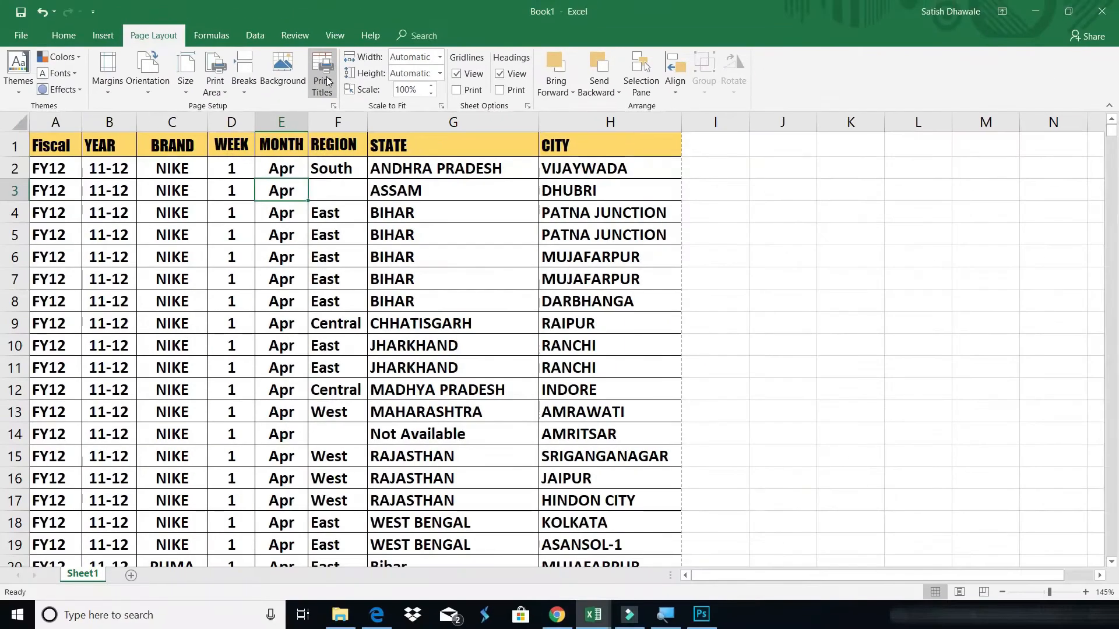
click(327, 82)
drag(728, 104, 481, 198)
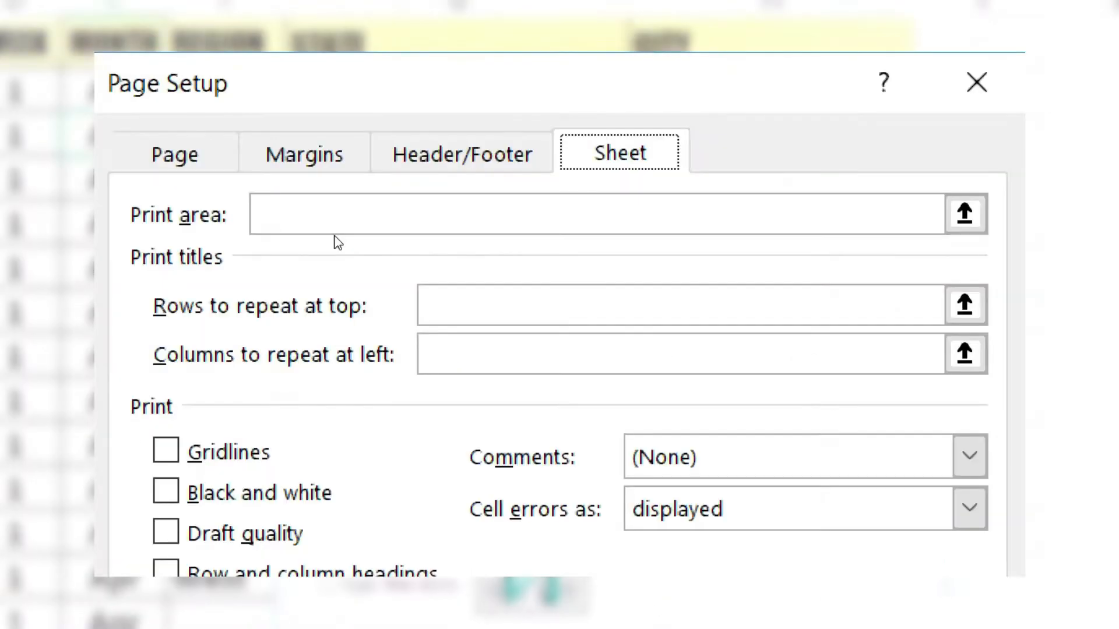
click(300, 226)
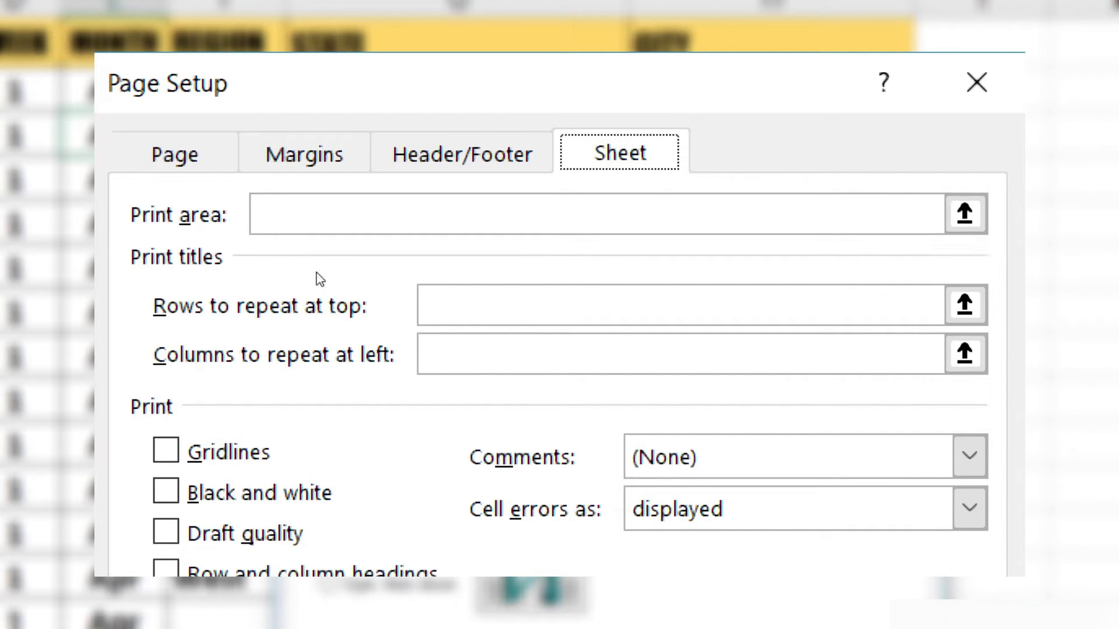
click(438, 294)
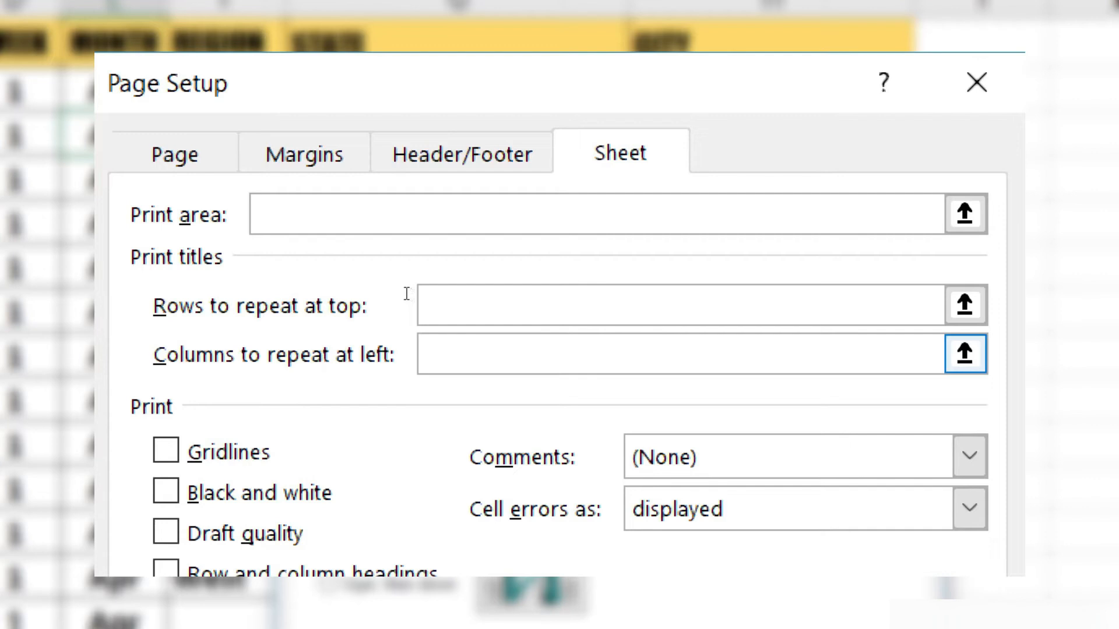
click(387, 269)
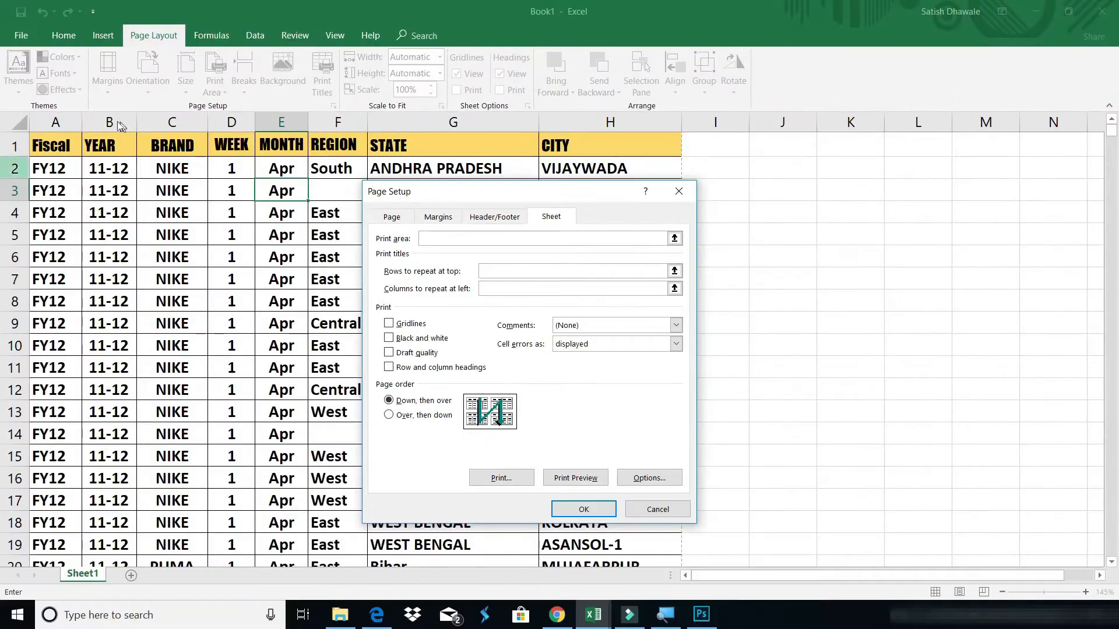
click(16, 147)
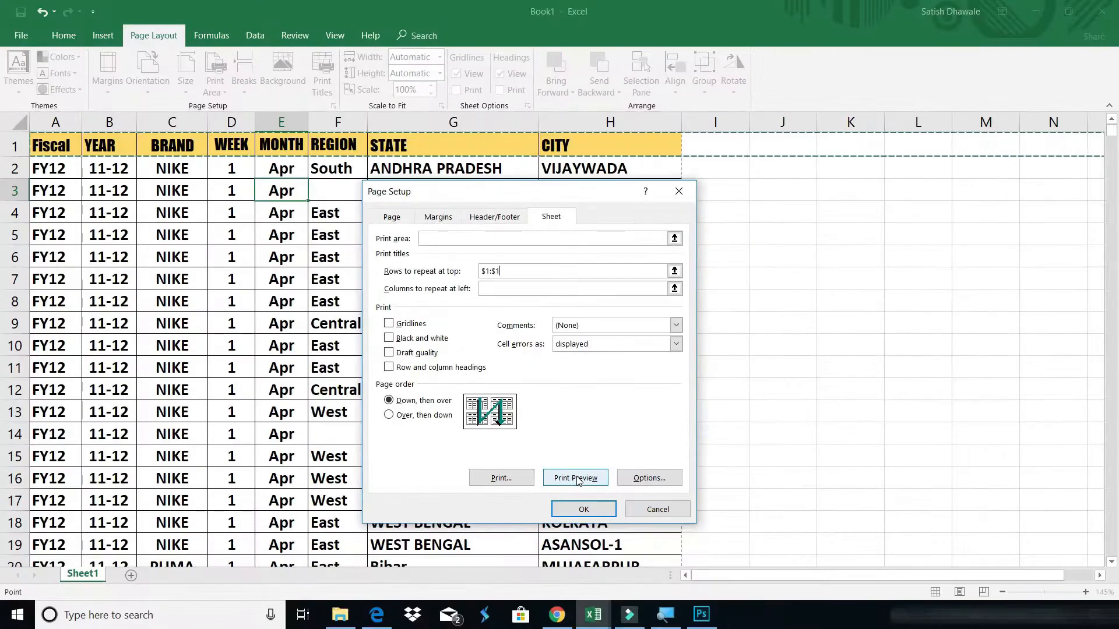
Preview the printout from Page Setup, check the heading row on pages 1 to 3, and return to the worksheet
click(576, 480)
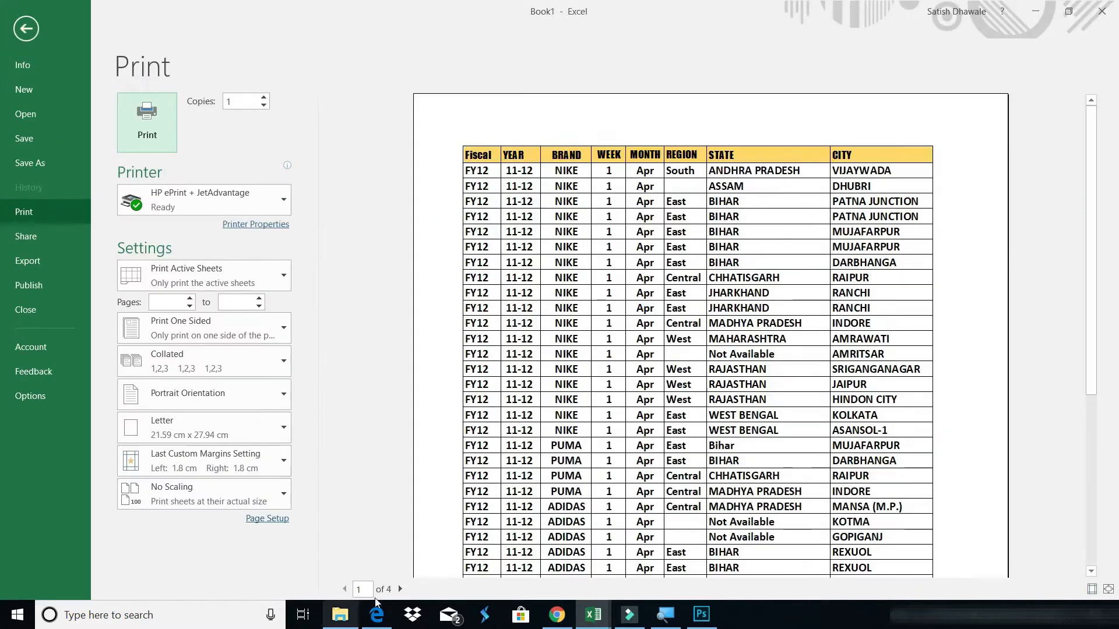
click(401, 590)
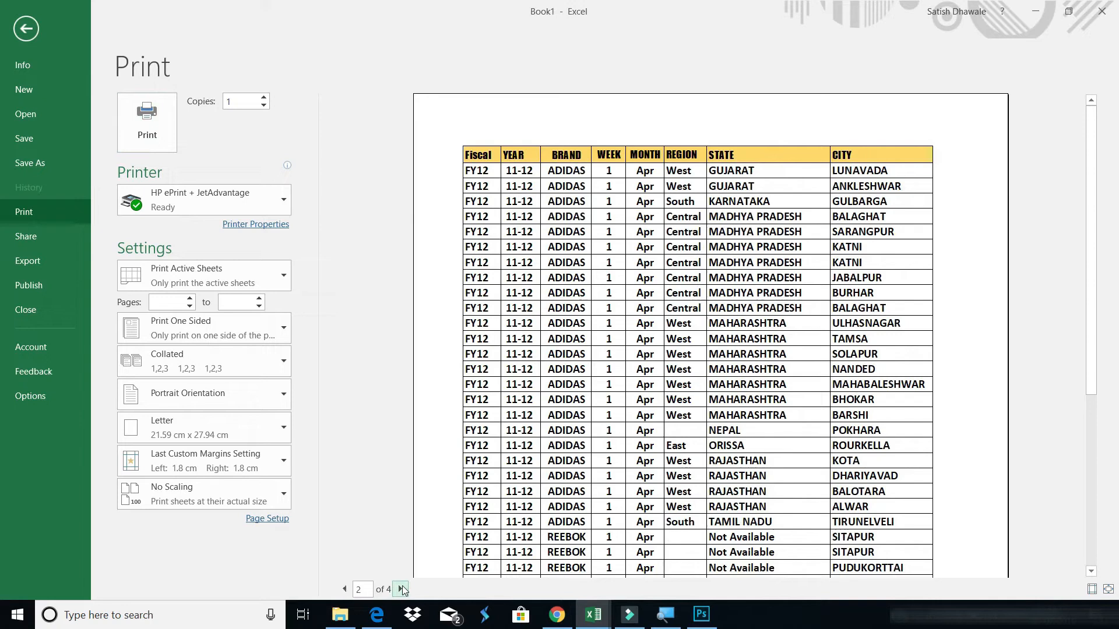
click(403, 589)
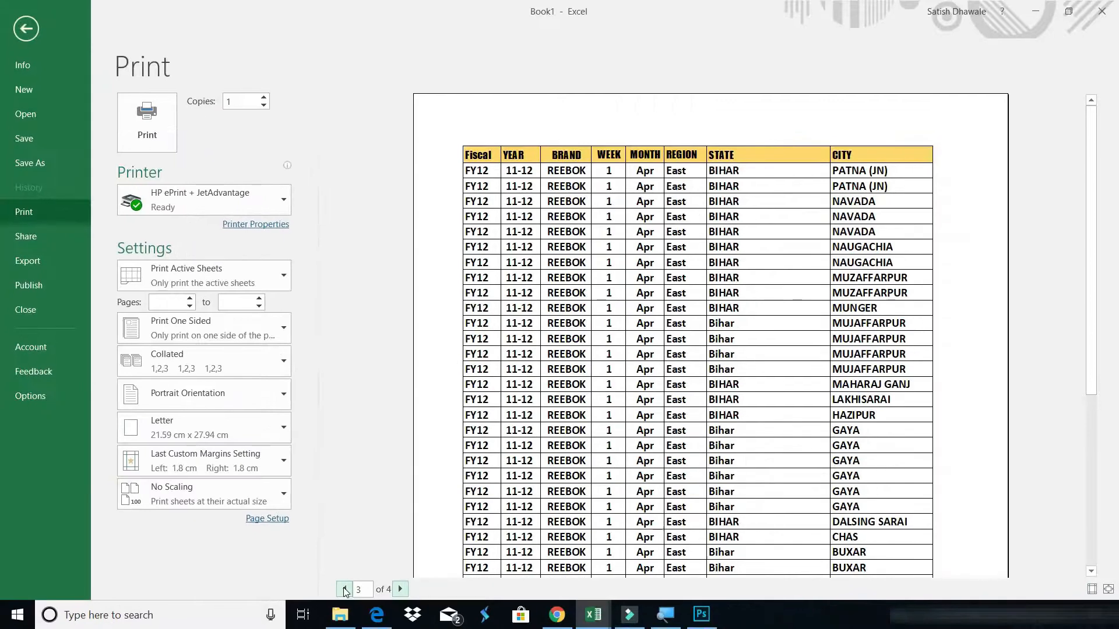
click(345, 589)
click(345, 590)
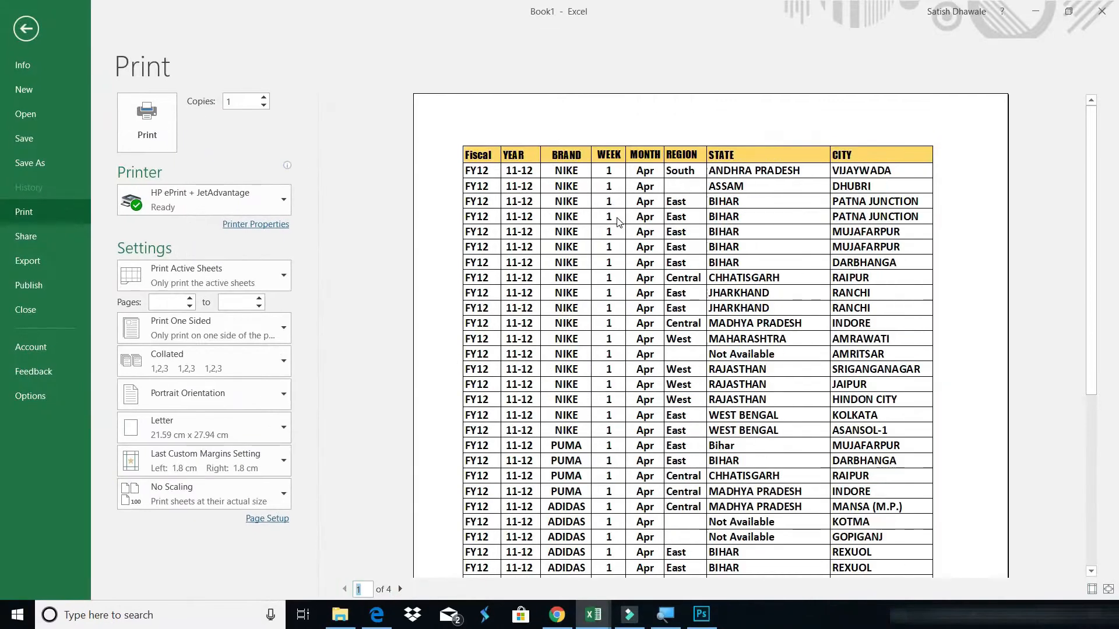
key(Escape)
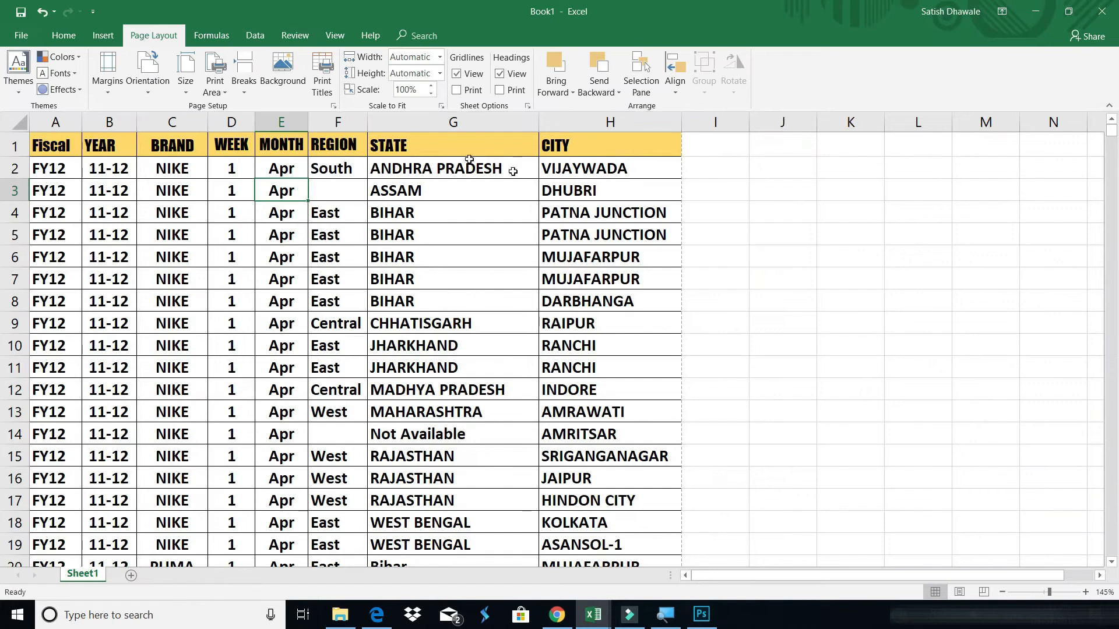
Select the heading row A1:H1 and look through the records to check whether the headings stay in view on the sheet
drag(61, 146, 175, 146)
drag(408, 149, 580, 151)
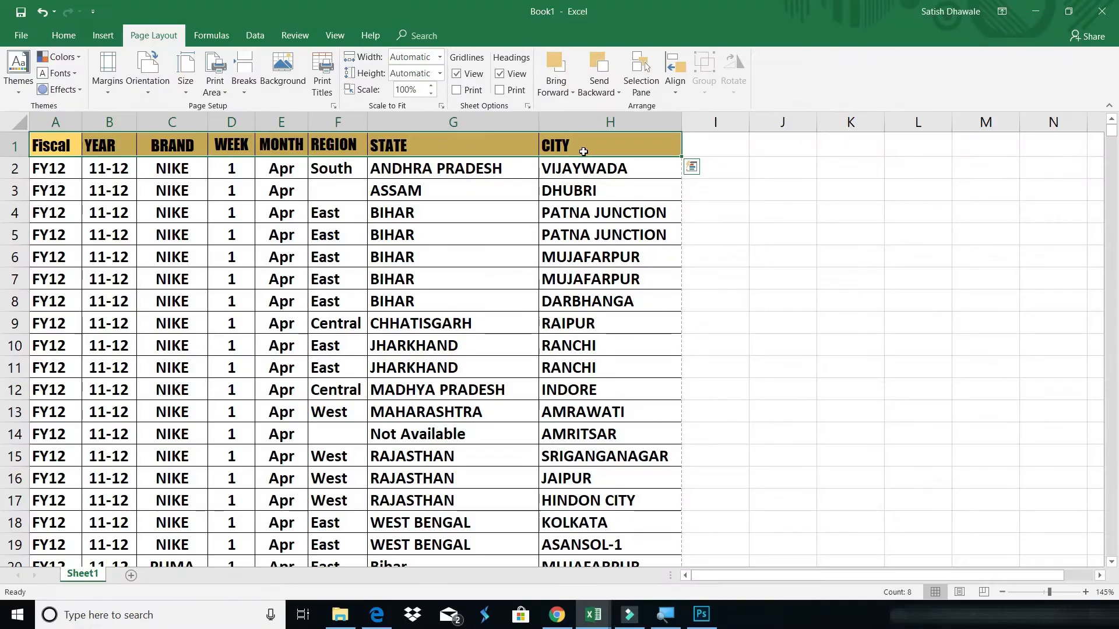
click(59, 169)
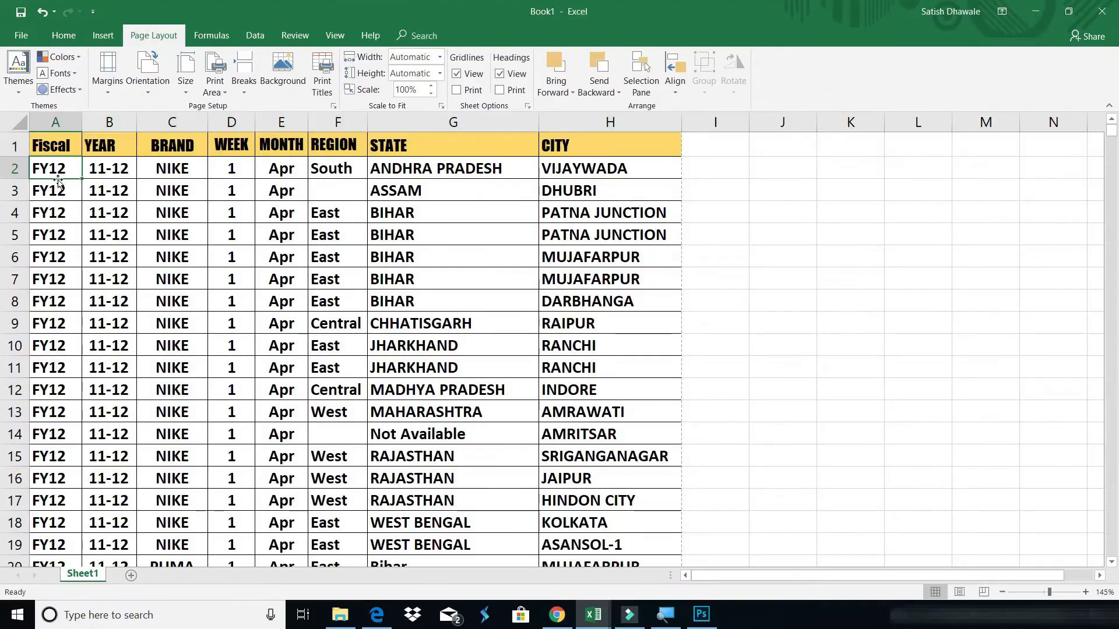
scroll(58, 189, down, 10)
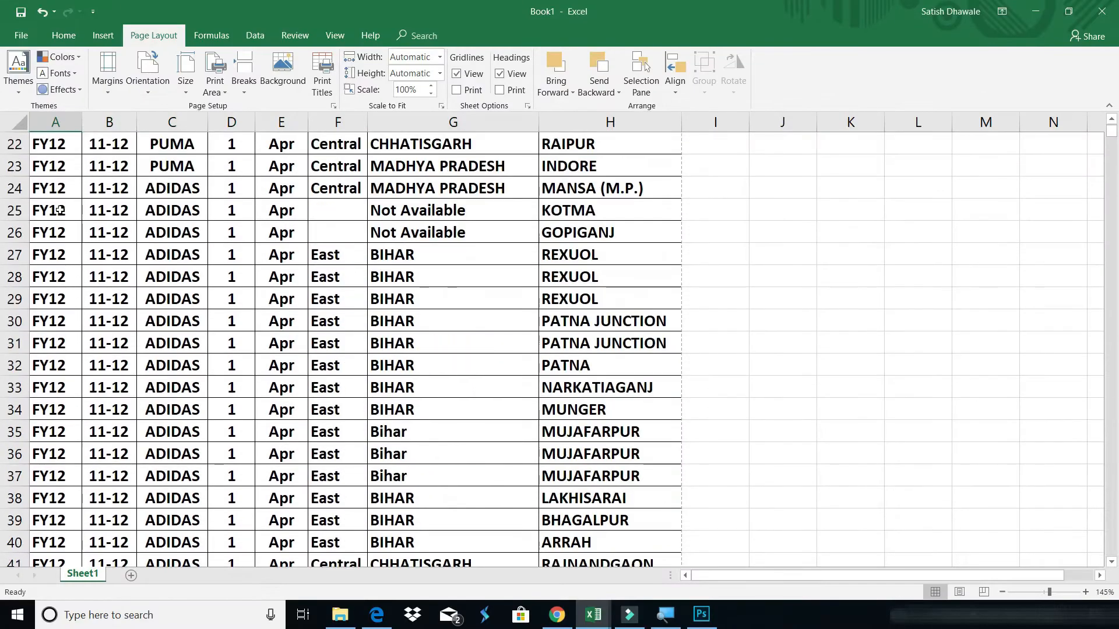
scroll(61, 213, down, 2)
scroll(58, 213, up, 9)
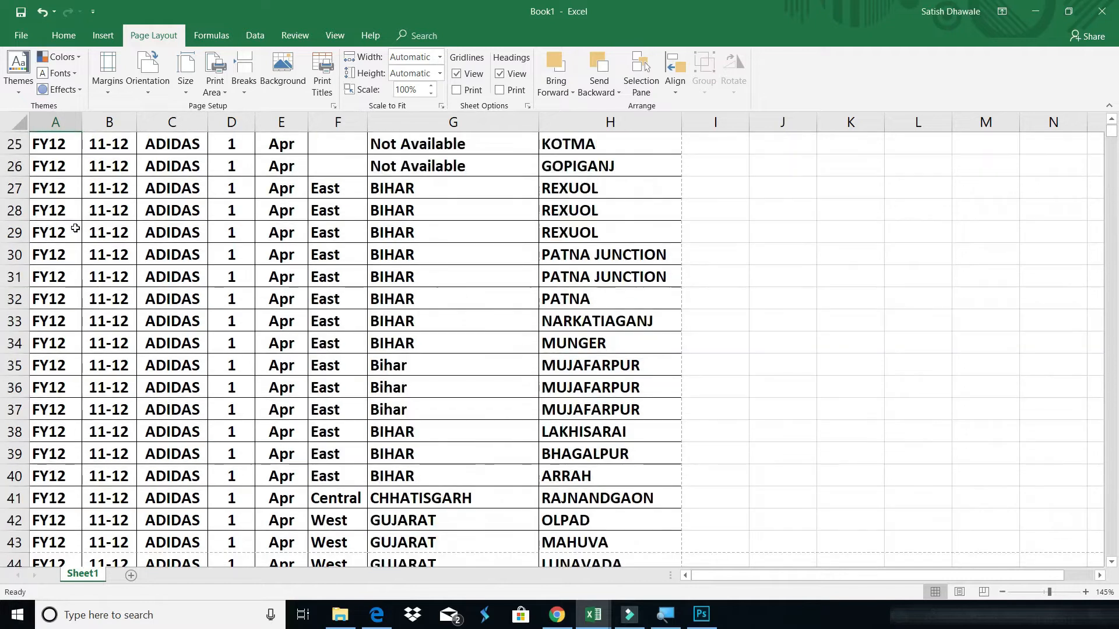
scroll(81, 241, up, 3)
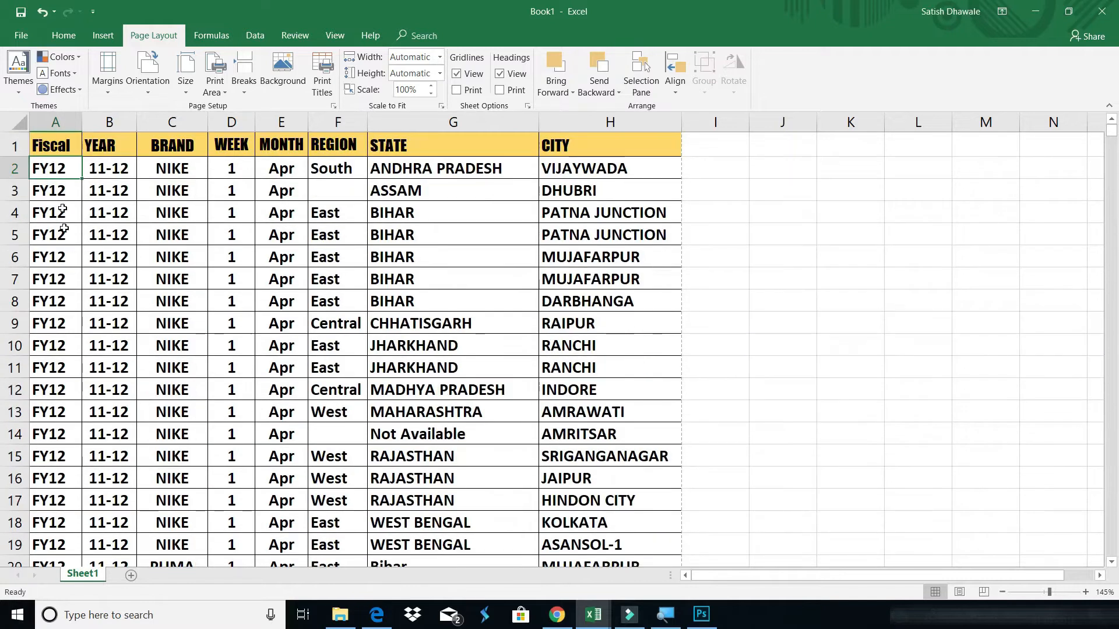
scroll(74, 188, down, 2)
scroll(74, 189, down, 4)
scroll(88, 204, up, 6)
click(59, 147)
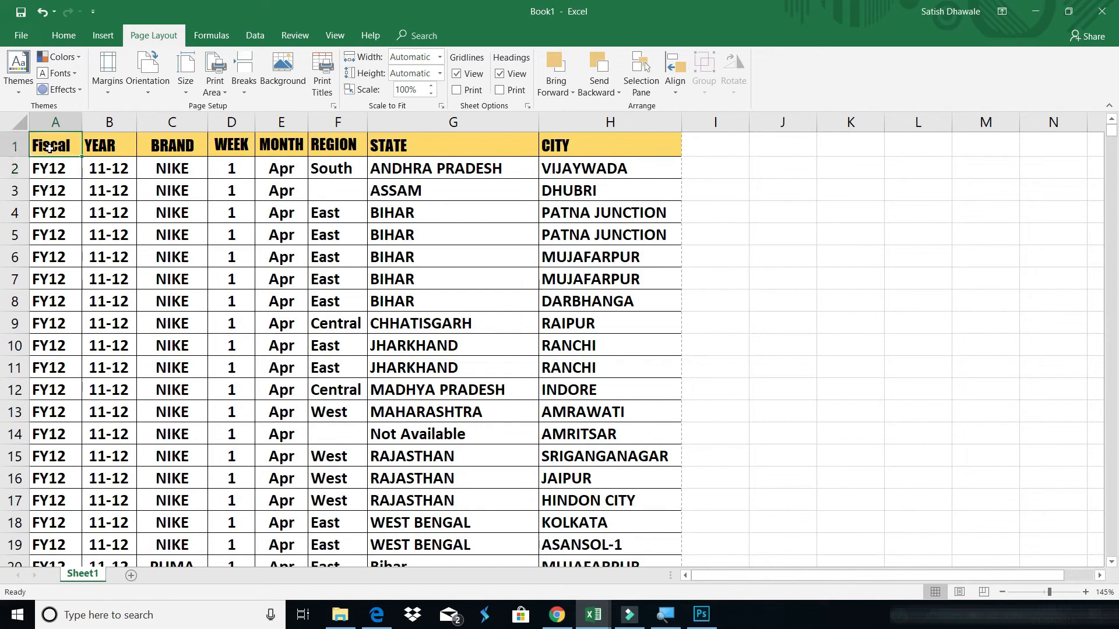
click(51, 170)
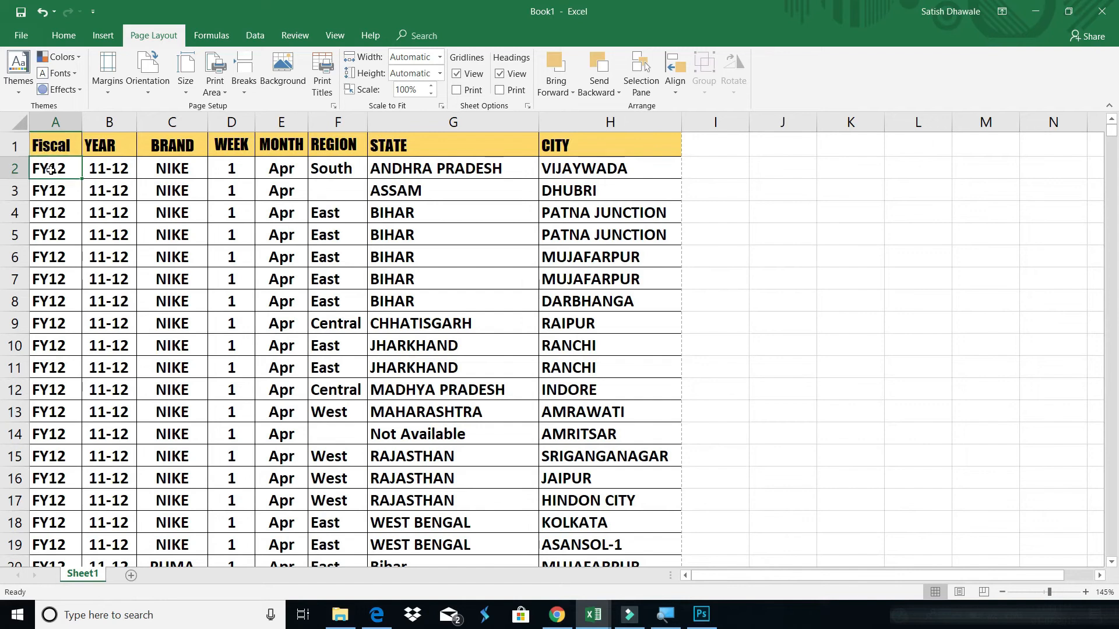
Freeze the top row of the worksheet and check the headings while going down through the records
click(342, 37)
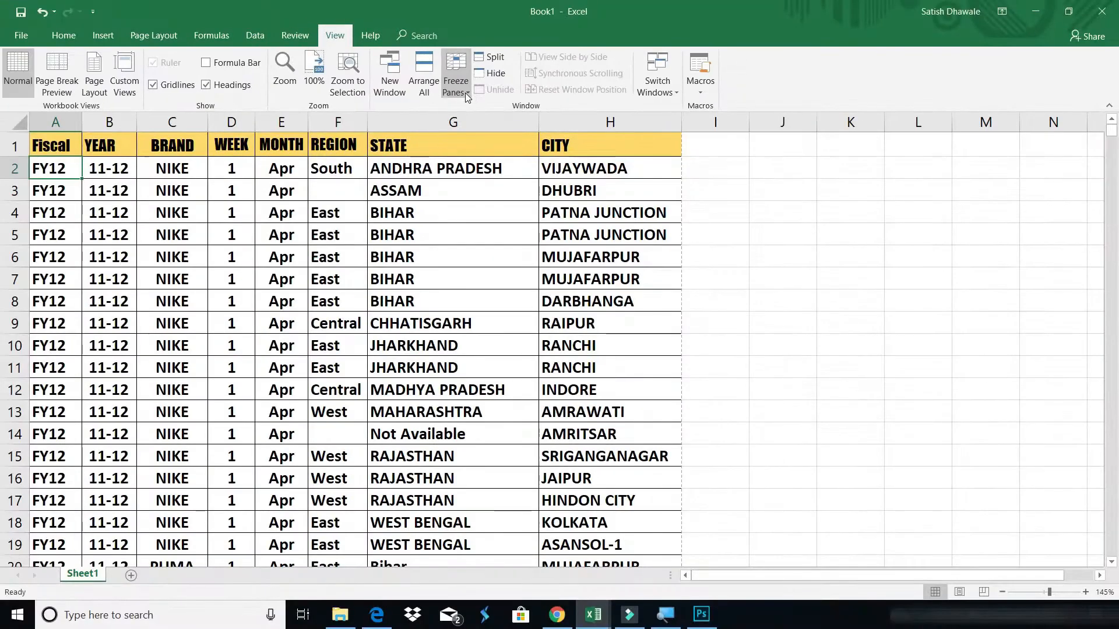
click(466, 93)
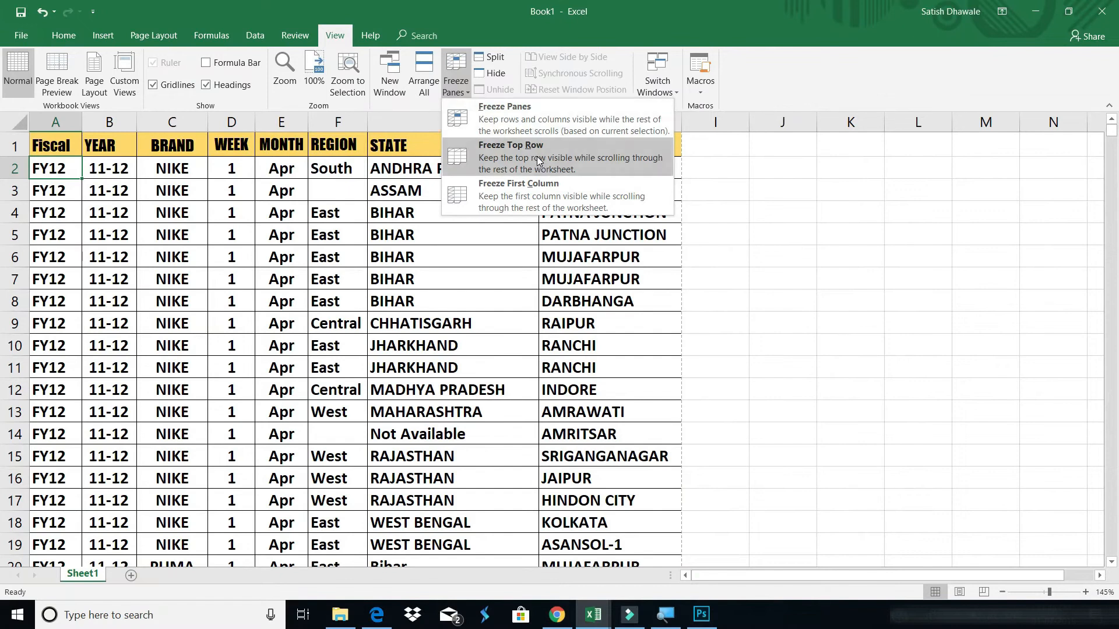
click(537, 156)
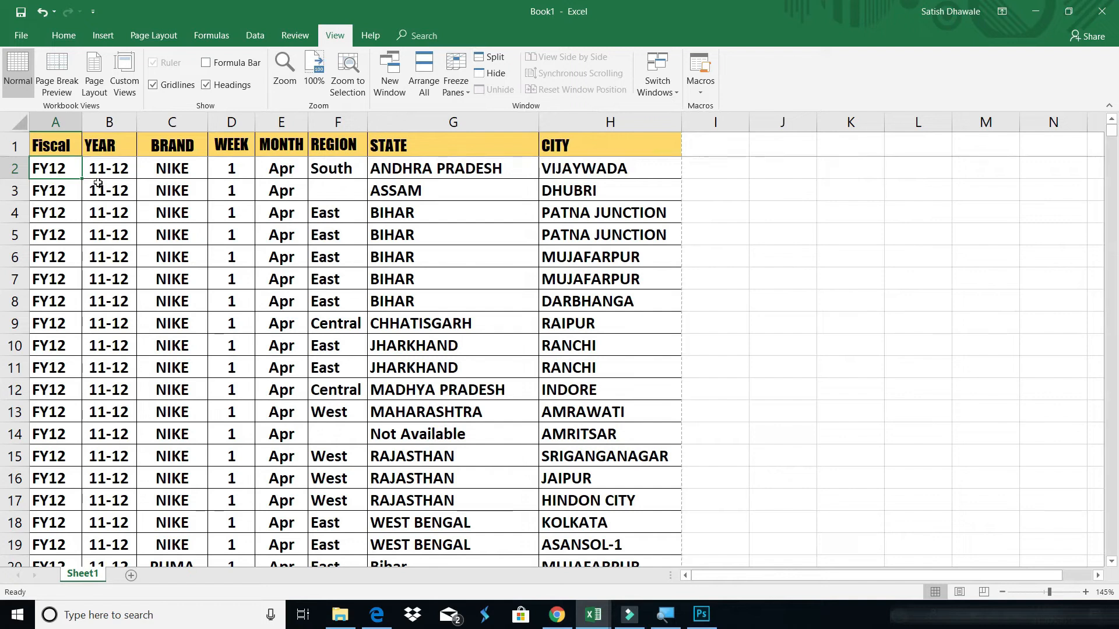
scroll(93, 196, down, 5)
scroll(93, 197, down, 15)
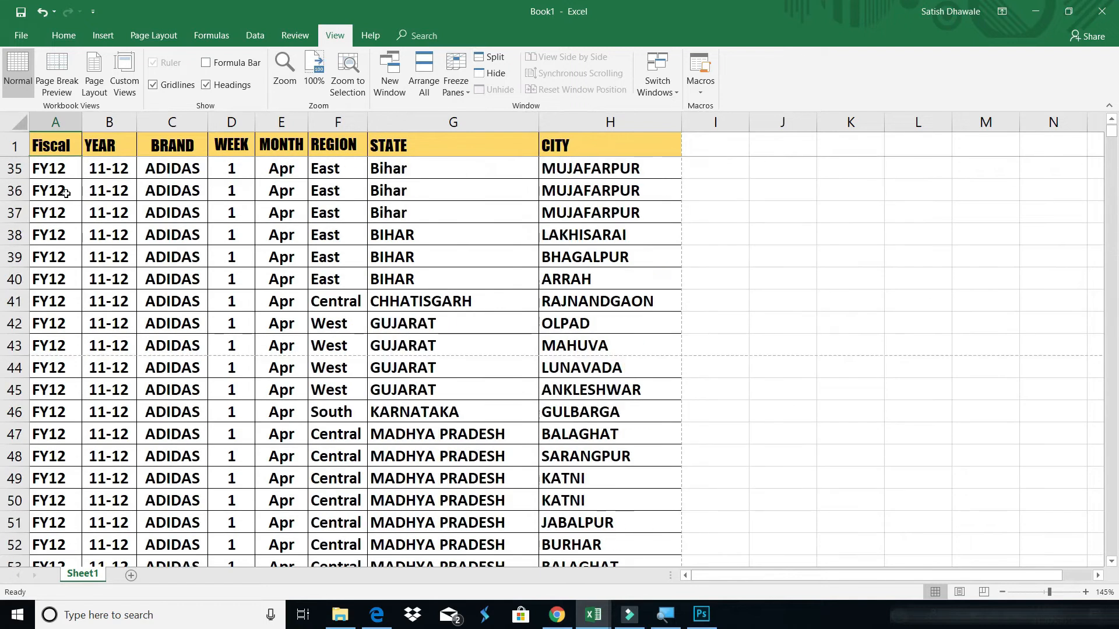
scroll(89, 247, down, 9)
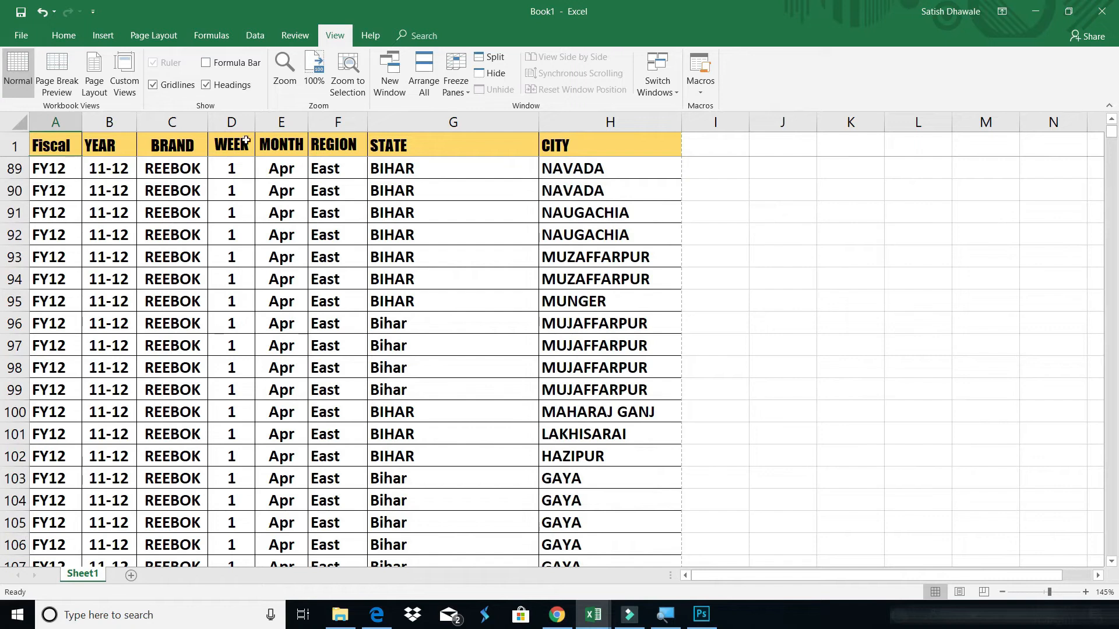
Unfreeze the panes and check how the heading row behaves while moving through the records
click(455, 92)
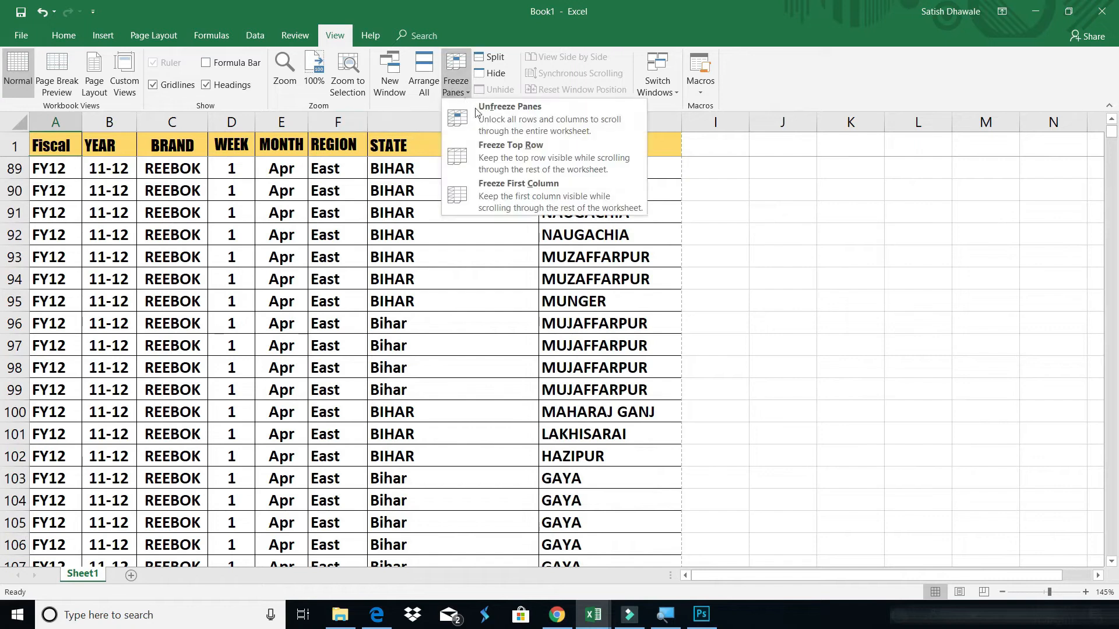
click(490, 103)
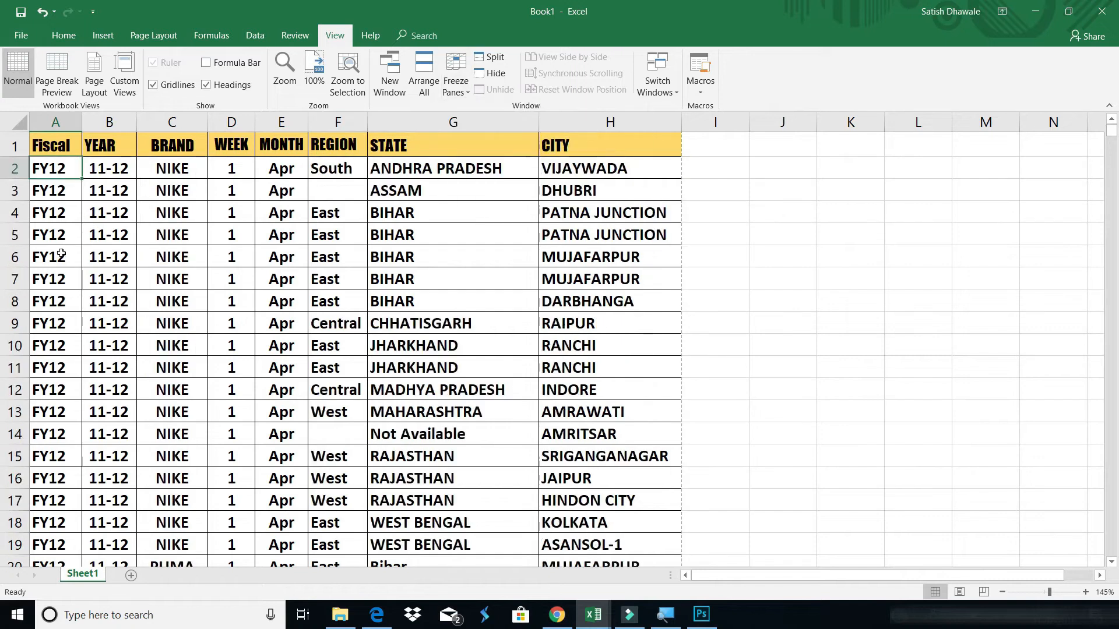
scroll(62, 259, down, 11)
scroll(64, 272, up, 11)
click(36, 194)
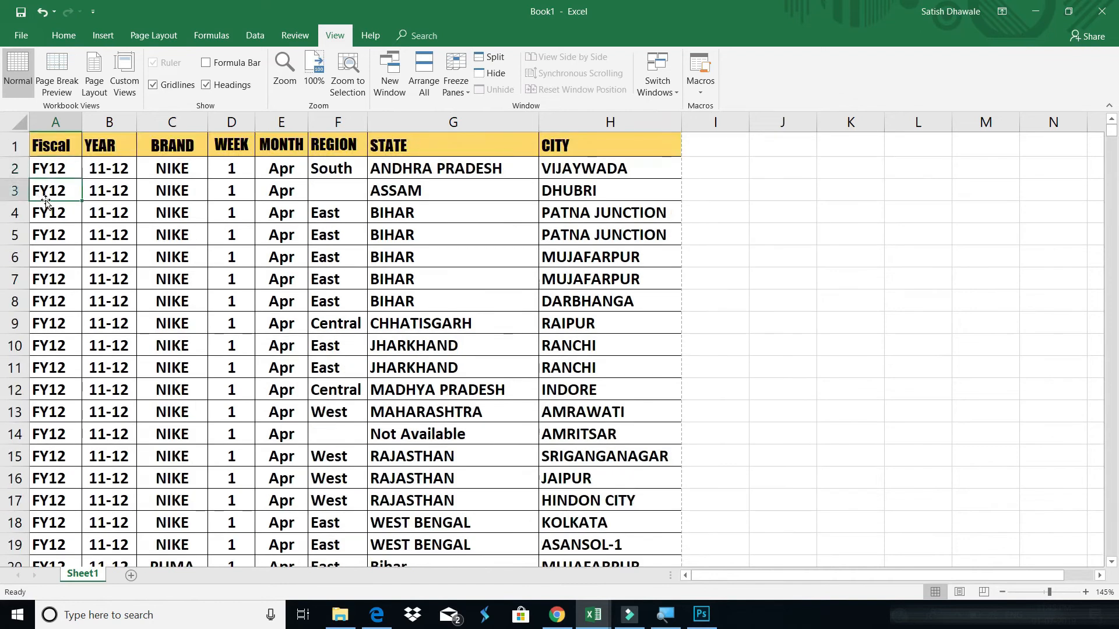
click(455, 79)
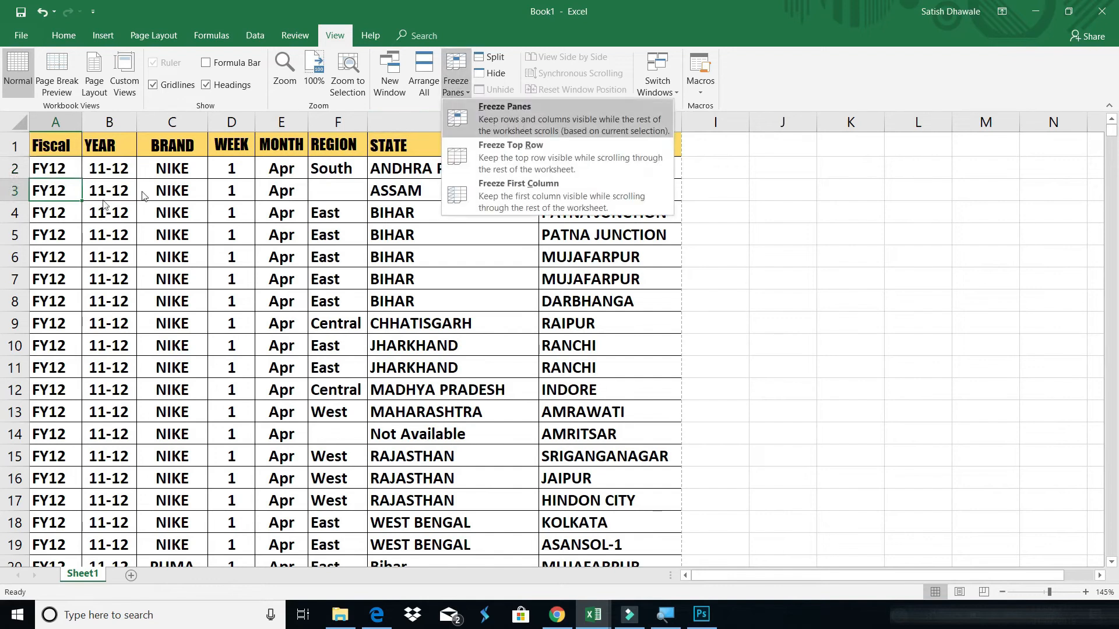
click(520, 121)
click(63, 171)
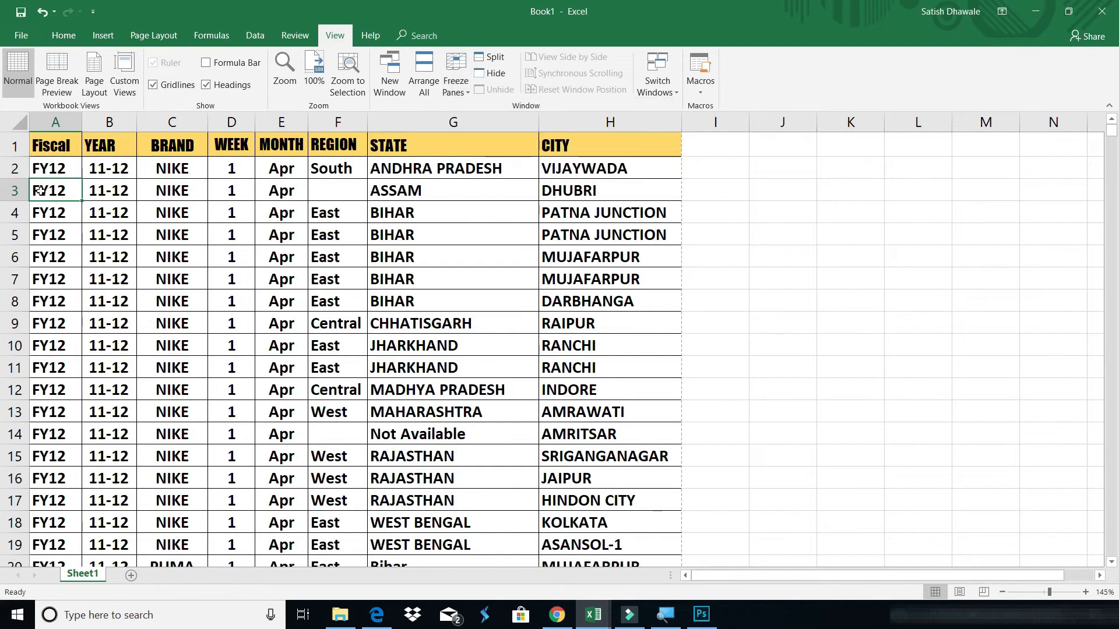
Freeze the panes at cell A6 so that rows 1 to 5 stay fixed
click(48, 262)
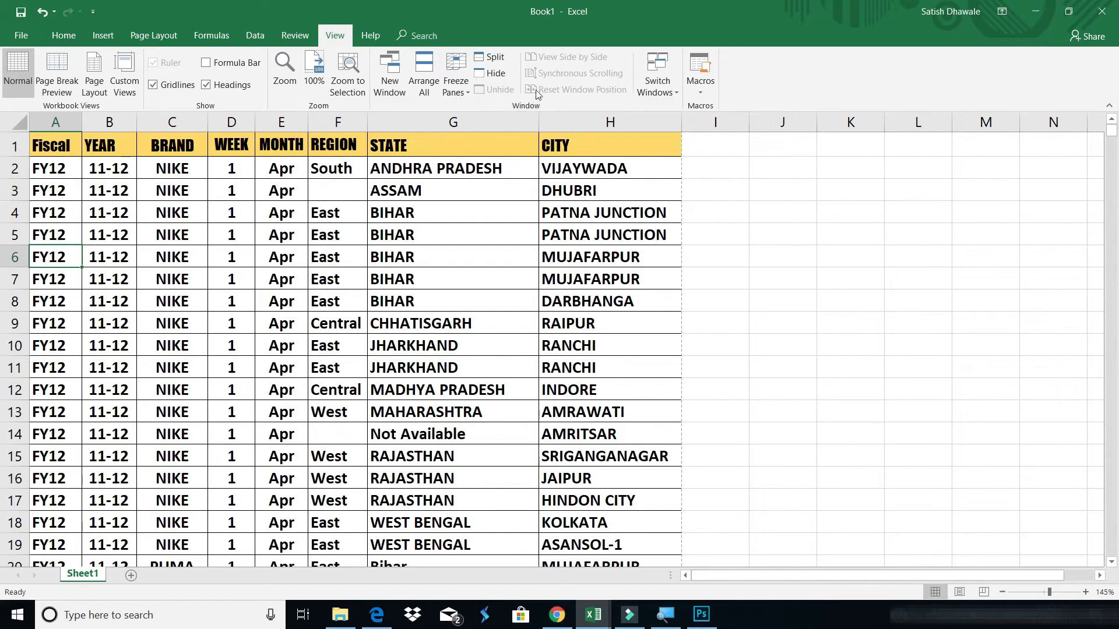
click(452, 87)
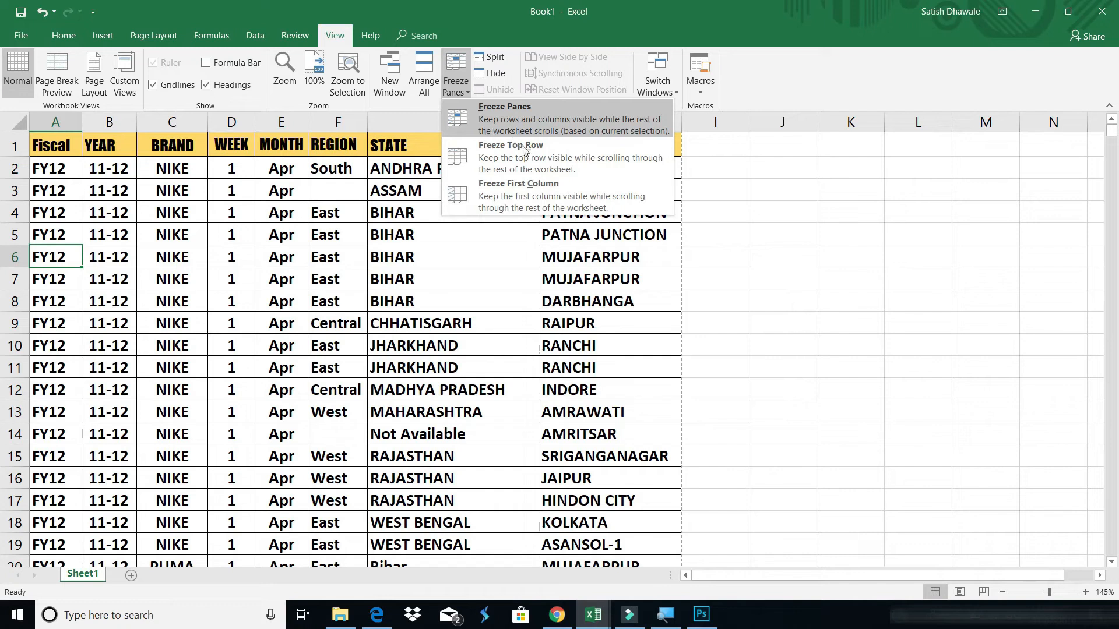
click(521, 124)
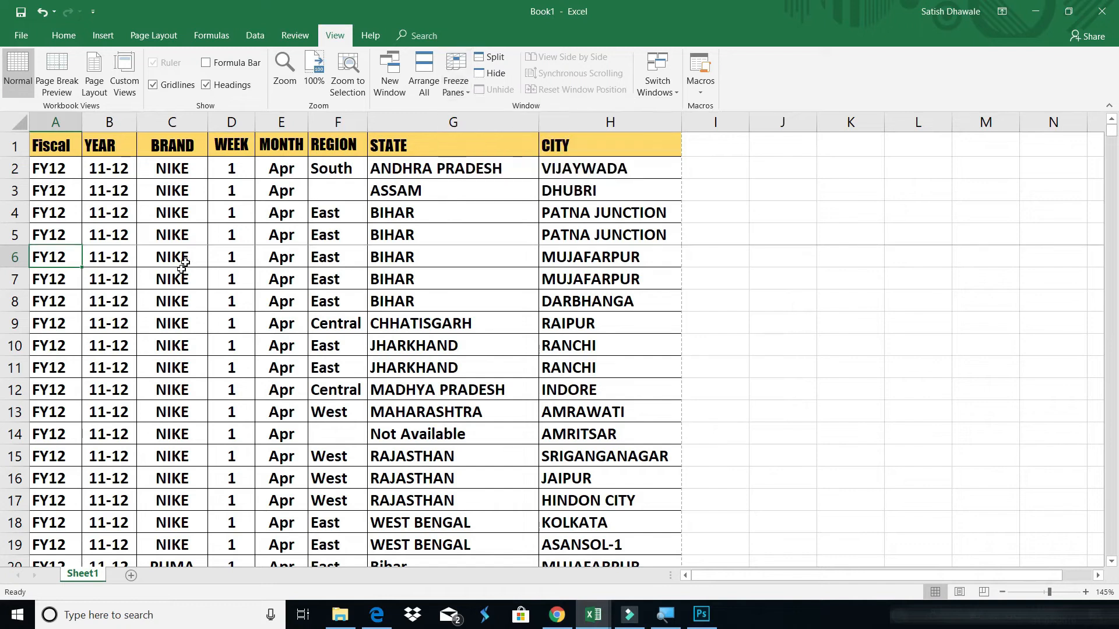
Check that rows 1 to 5 stay fixed while going down through the records, and unfreeze the panes
scroll(103, 288, down, 12)
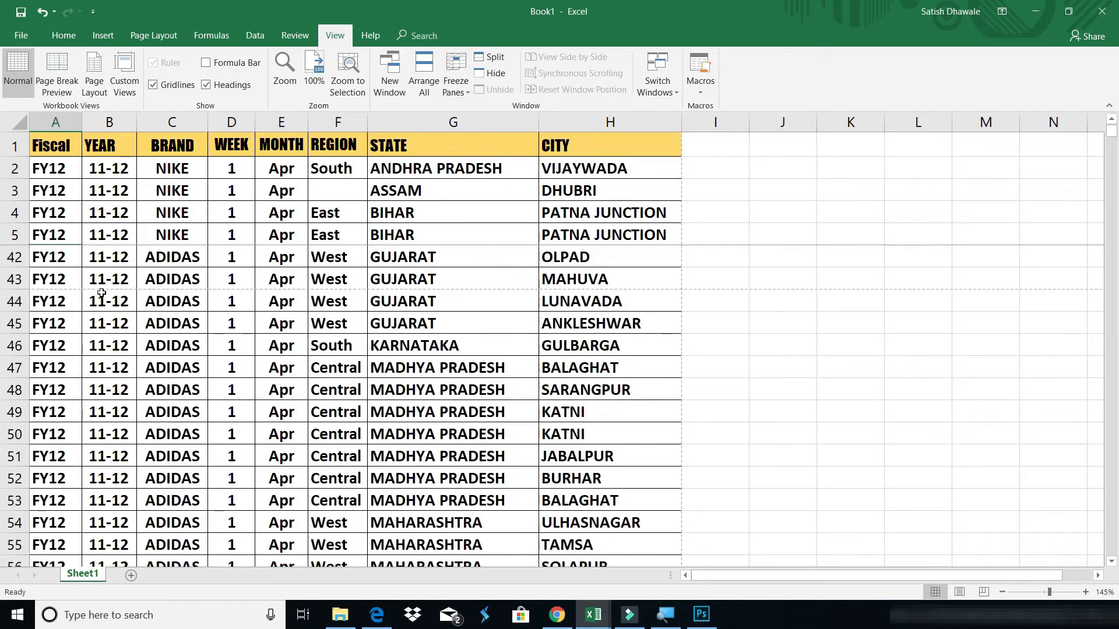
scroll(103, 293, down, 2)
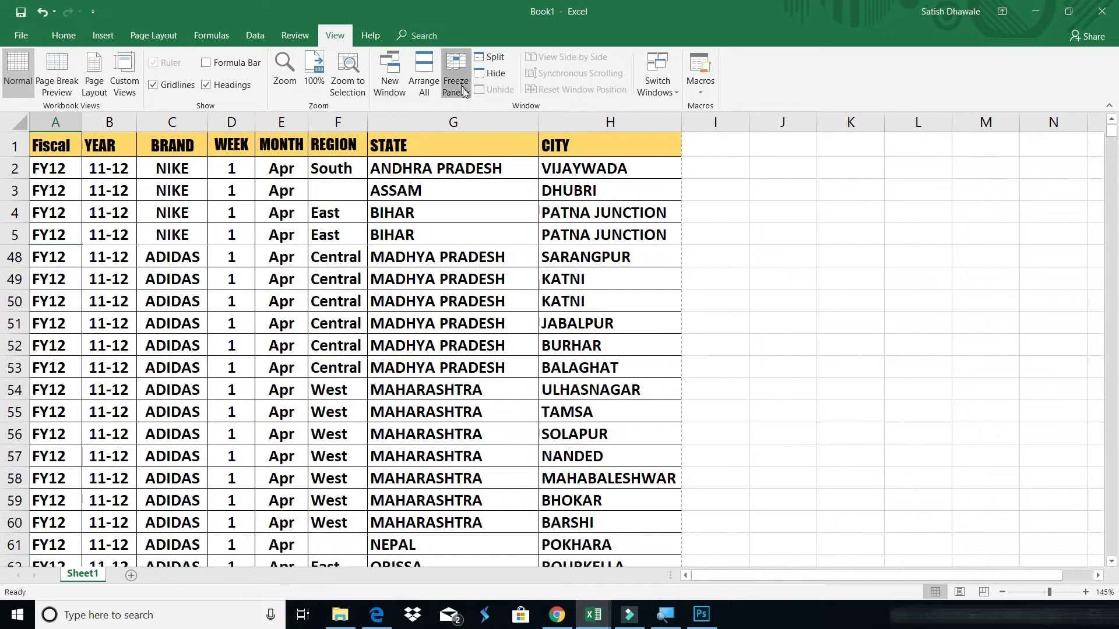
click(465, 92)
click(499, 120)
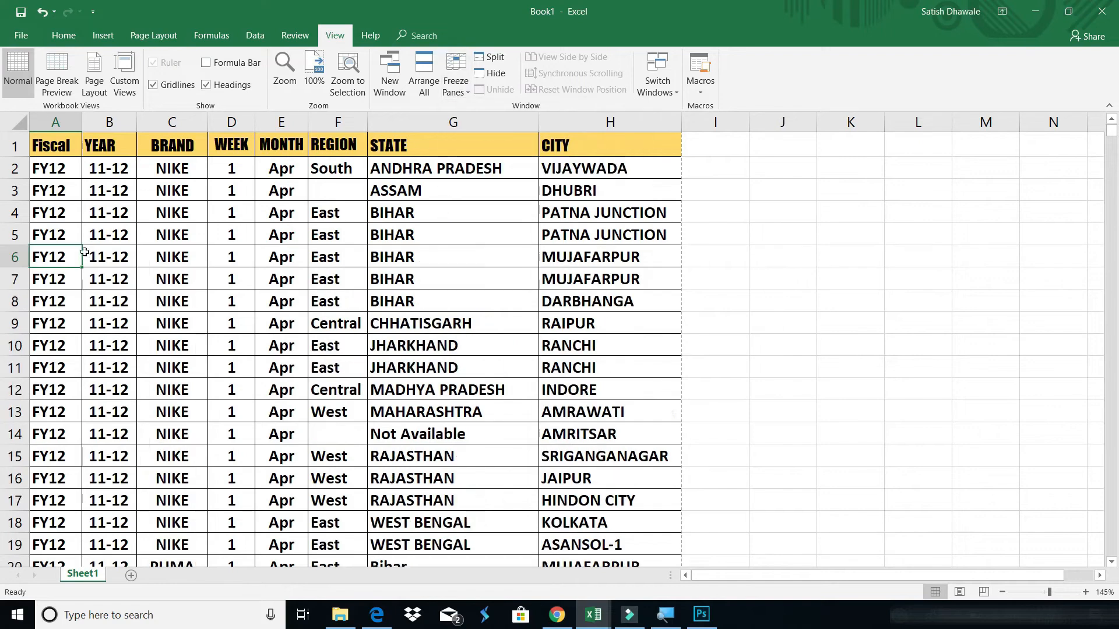
click(66, 211)
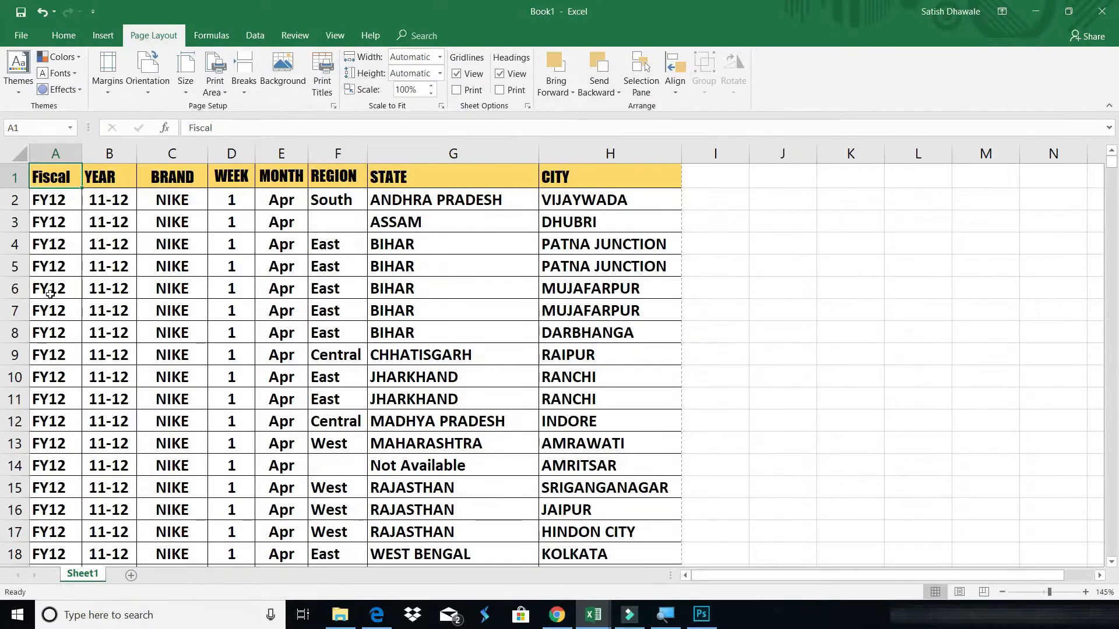
Set the range A6:H12 as the print area and check it in the print preview
drag(56, 289, 589, 421)
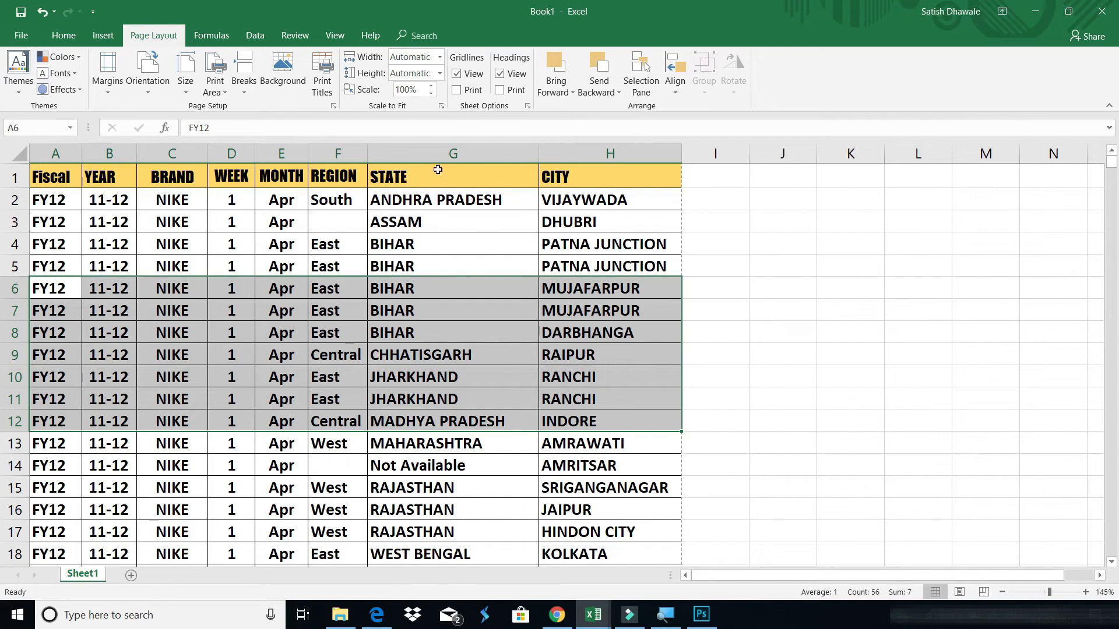
click(217, 93)
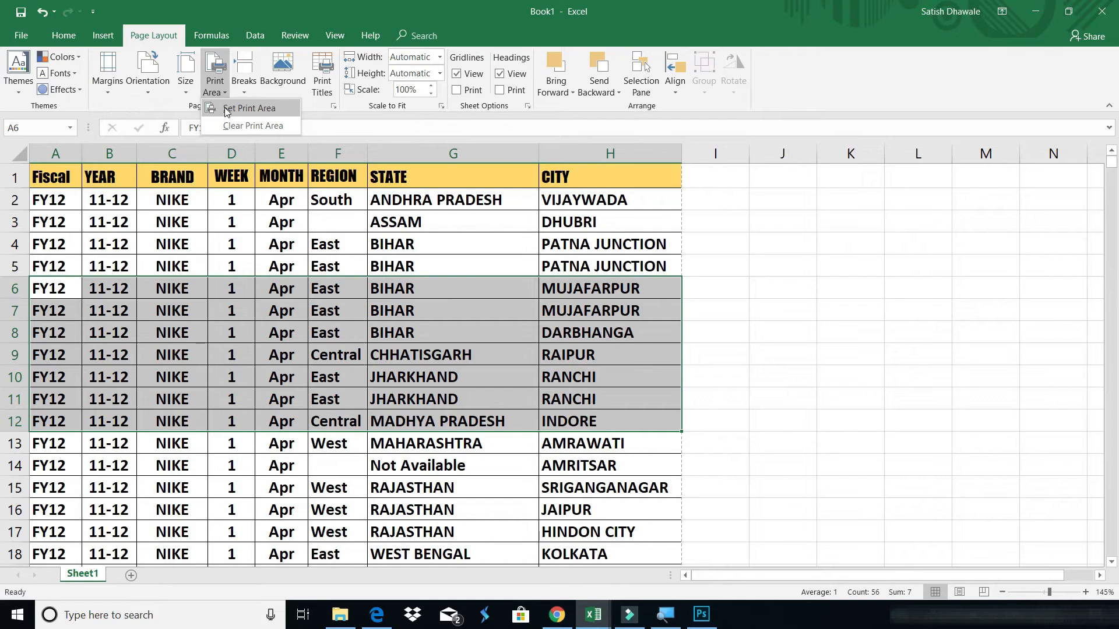
click(226, 110)
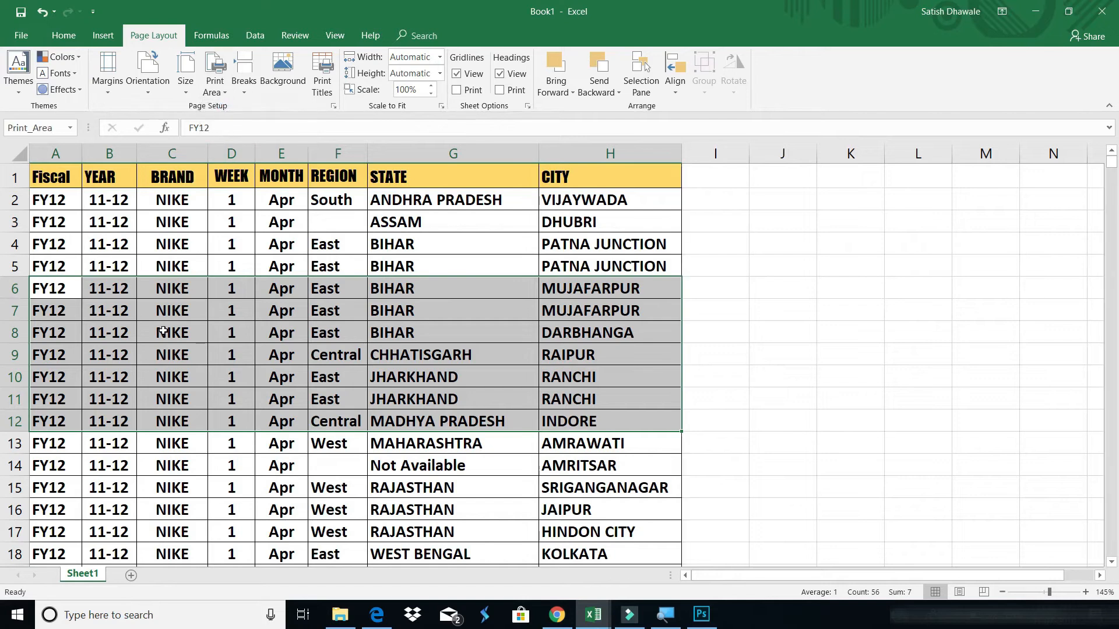
key(ctrl+p)
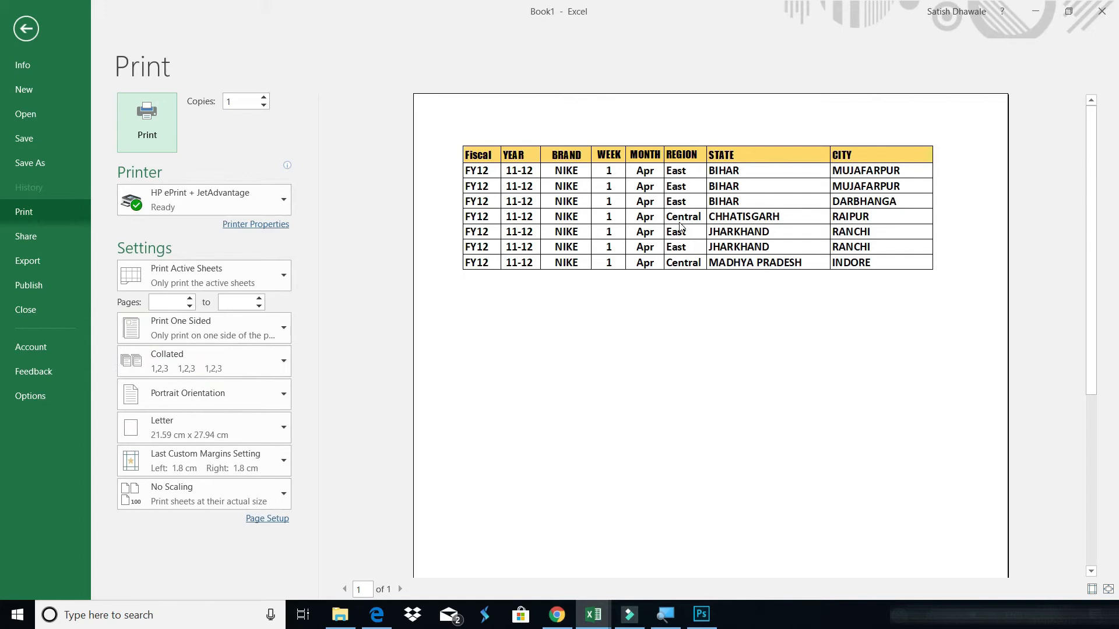
key(Escape)
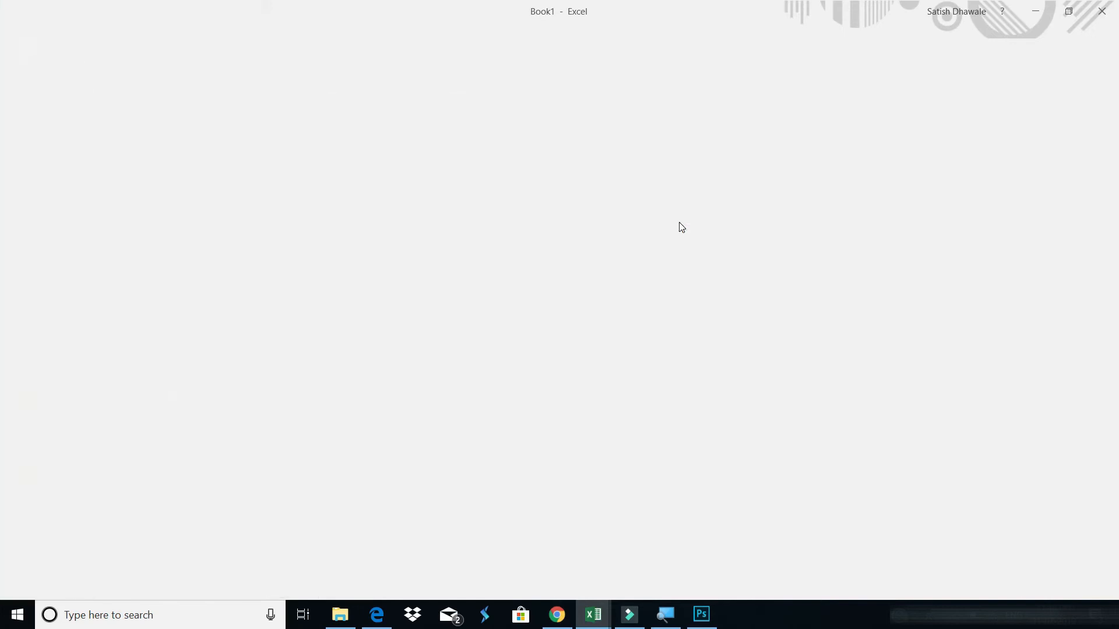
Clear the print area and check the worksheet in the print preview
click(221, 92)
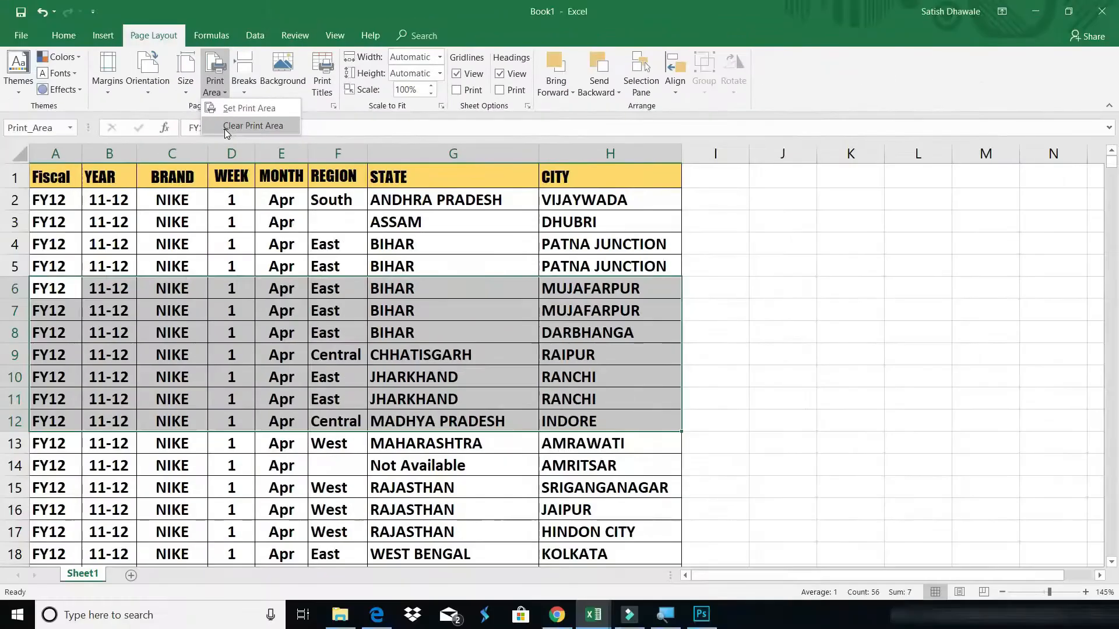
click(253, 126)
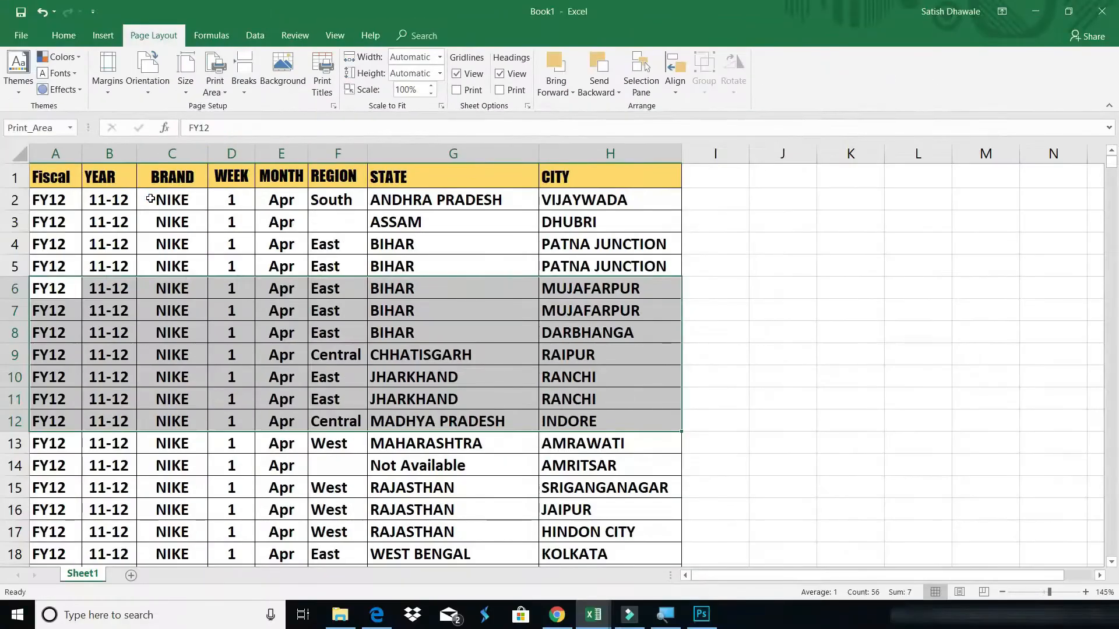
key(ctrl+p)
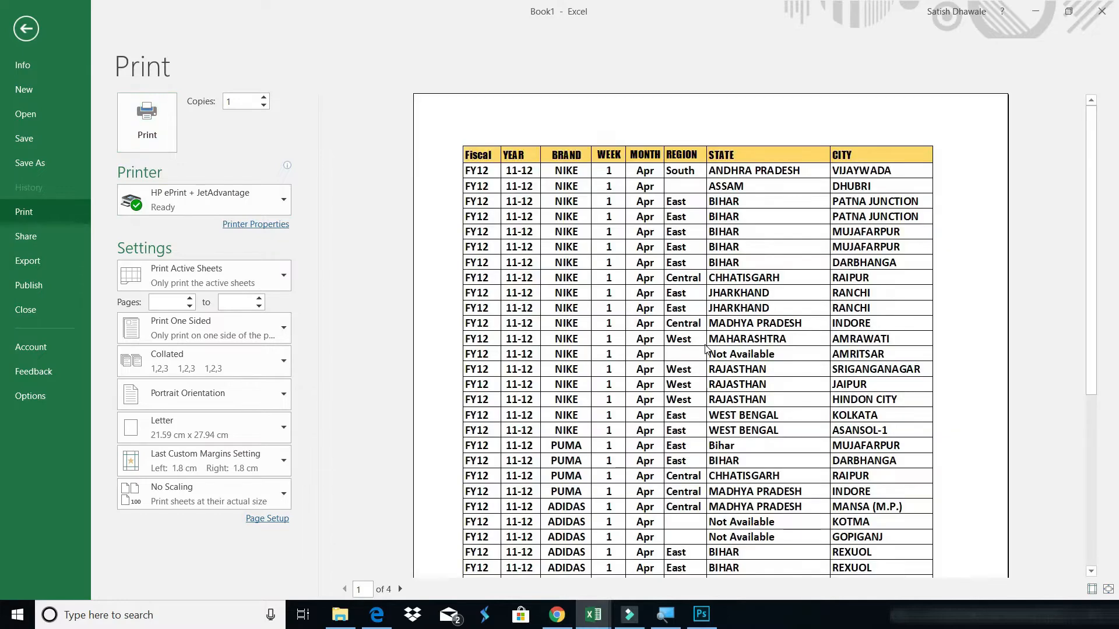
key(Escape)
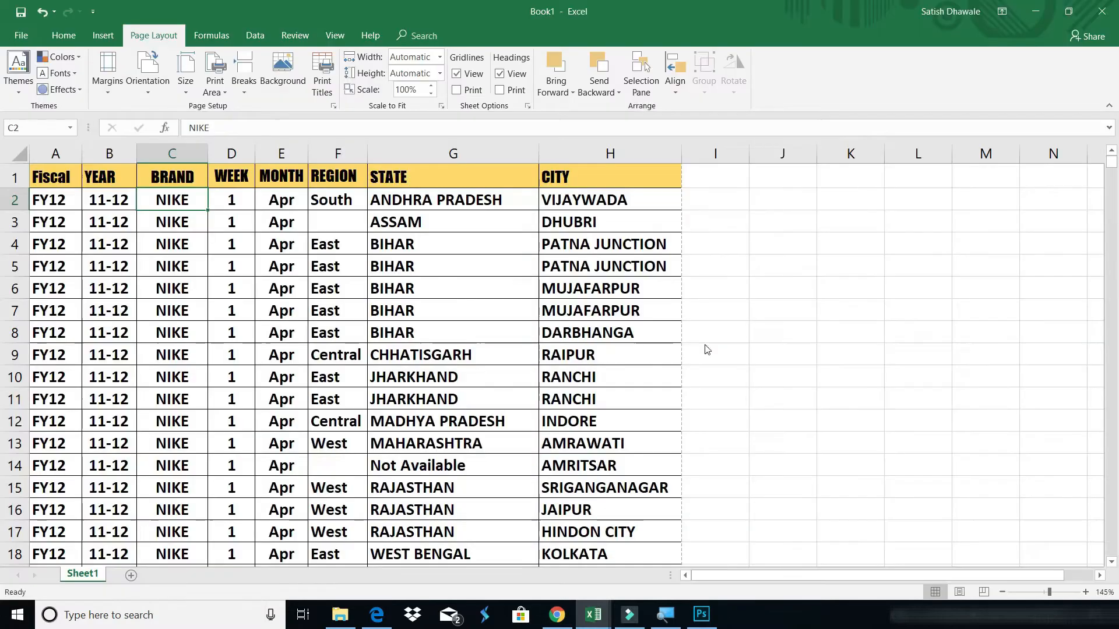
click(51, 178)
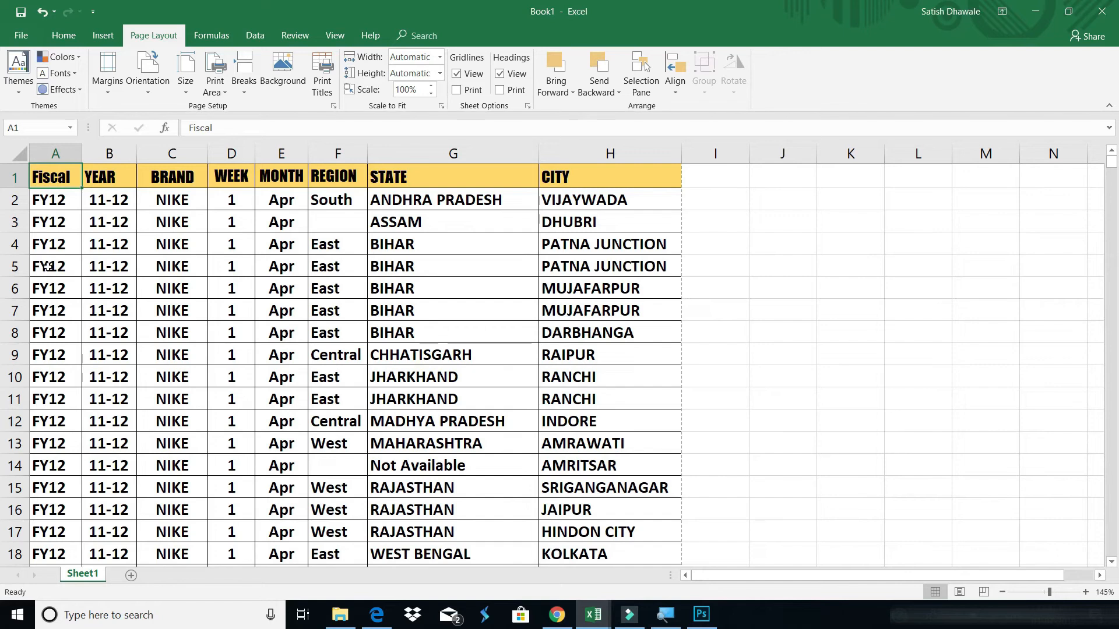
Select the range A6:H16 and set the print settings to Print Selection
drag(50, 289, 567, 507)
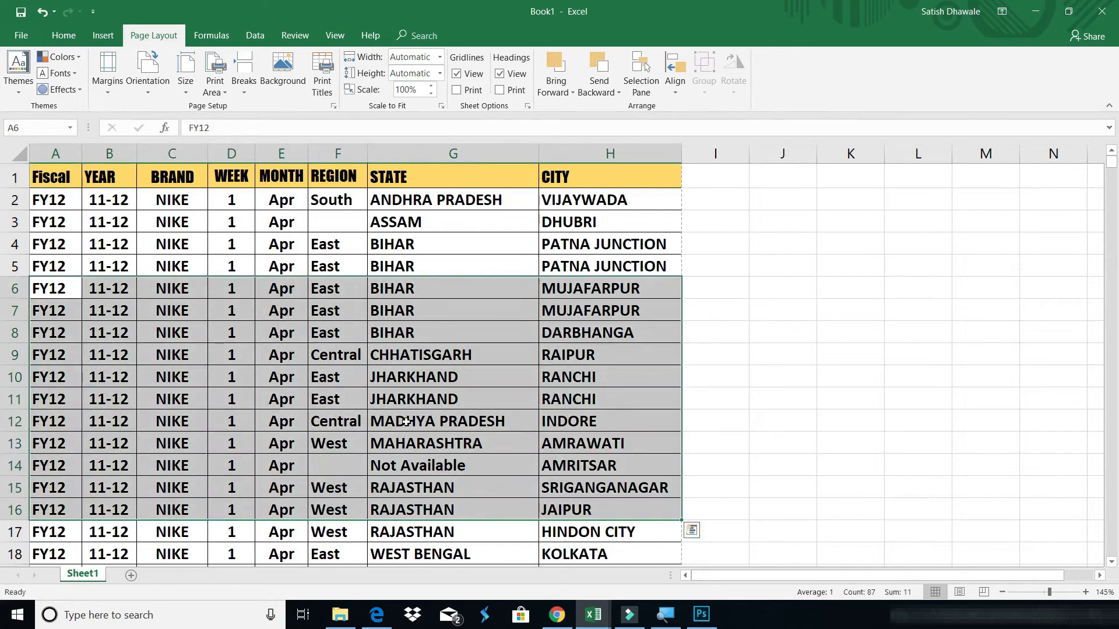
key(ctrl+p)
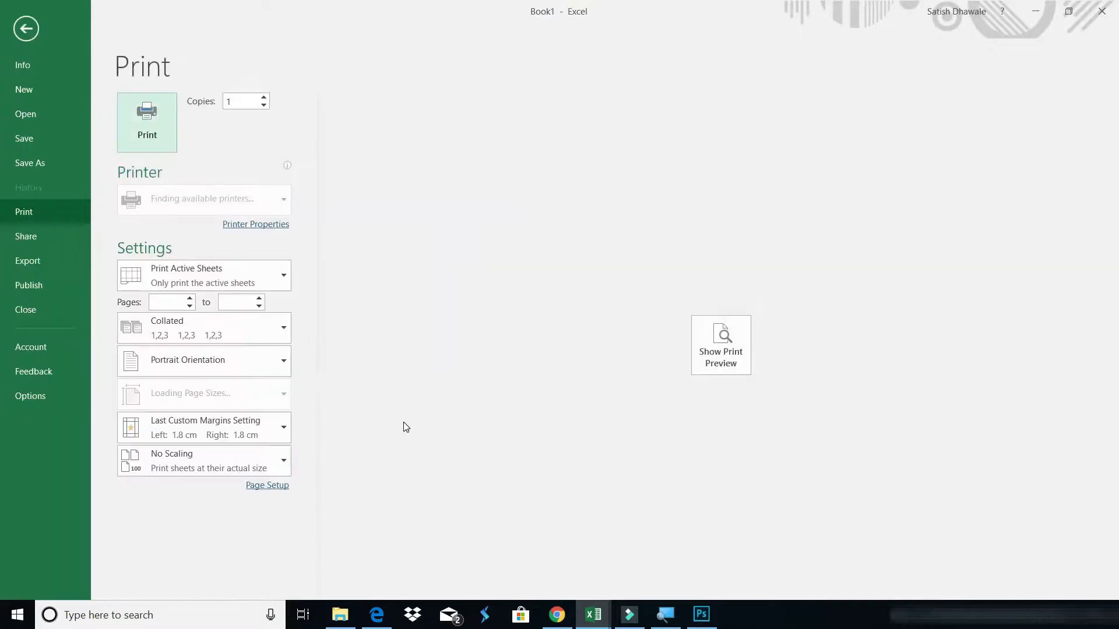
click(722, 359)
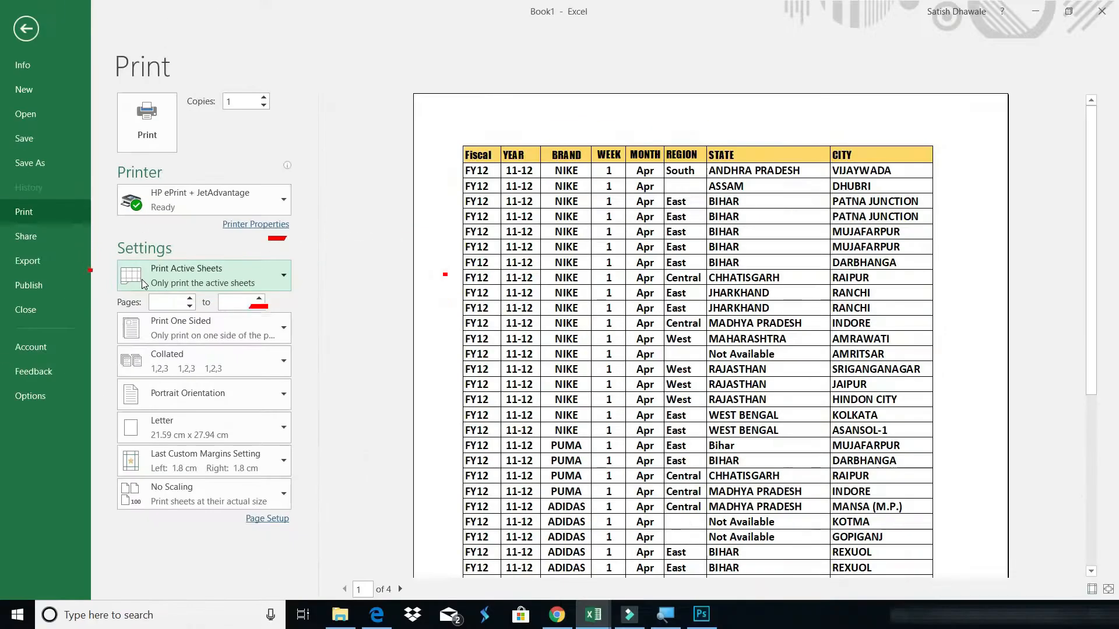
click(142, 278)
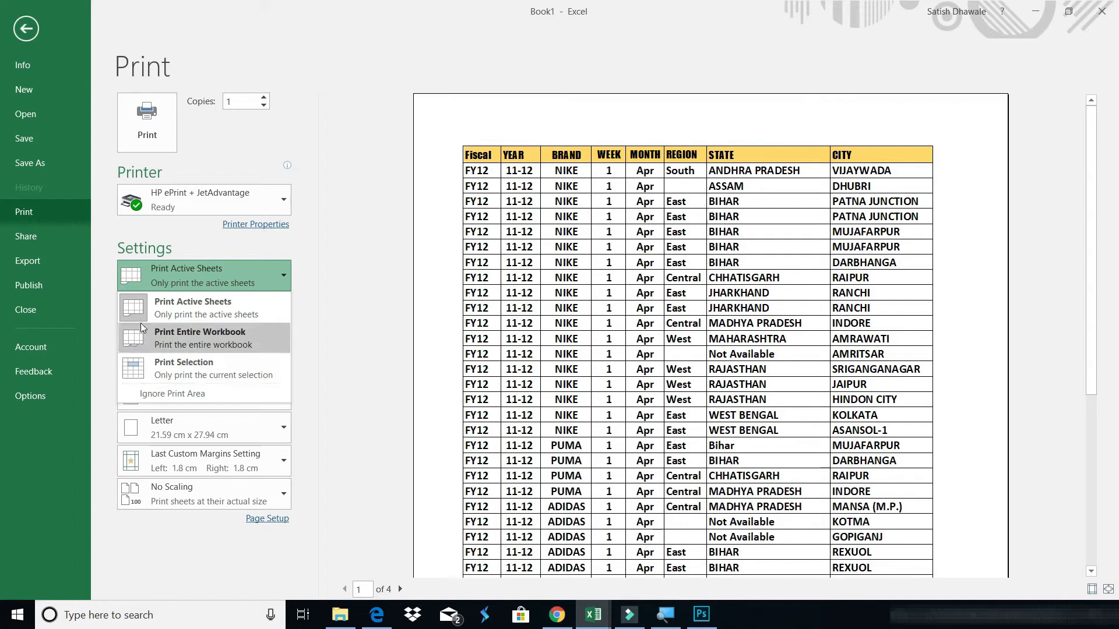
click(148, 368)
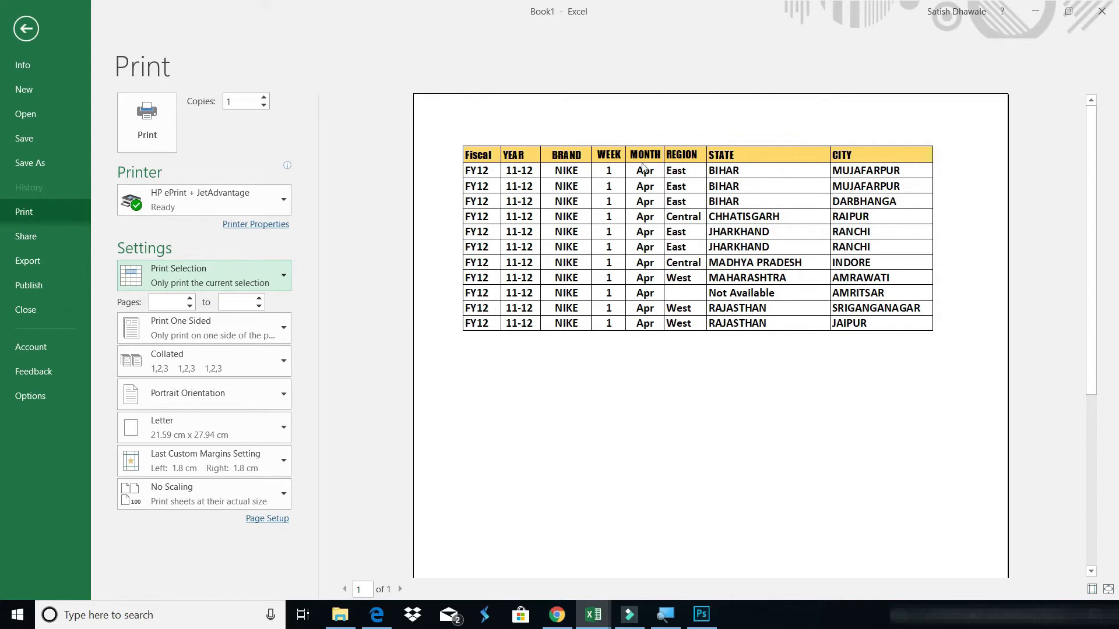
Switch the print scope to Print Entire Workbook, return it to Print Active Sheets, and look over the page preview
click(180, 274)
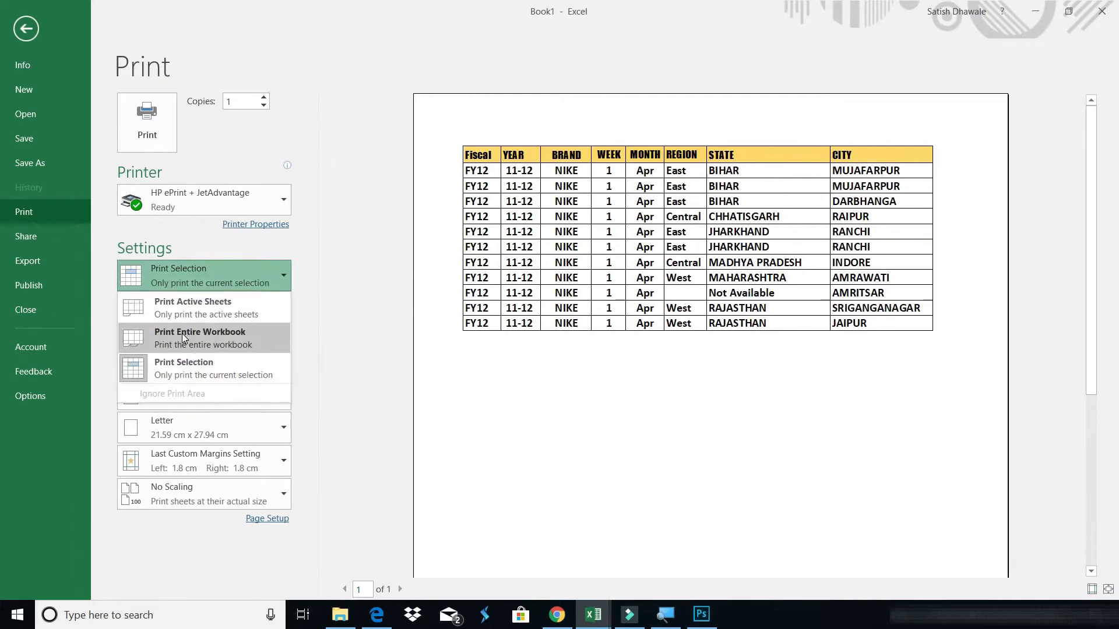
key(Escape)
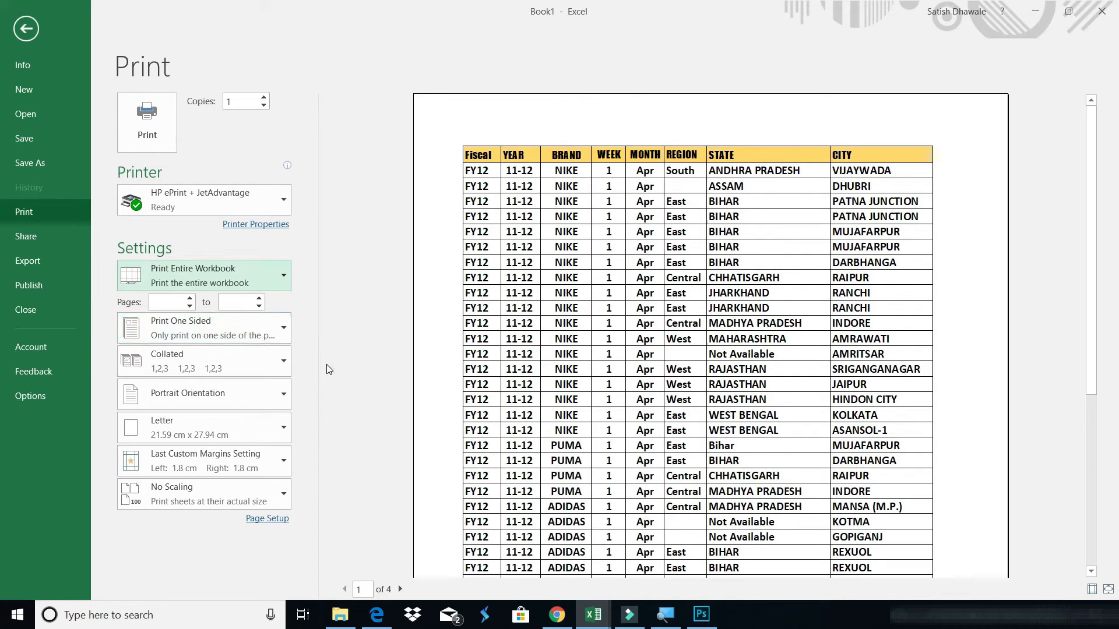
click(208, 274)
click(194, 309)
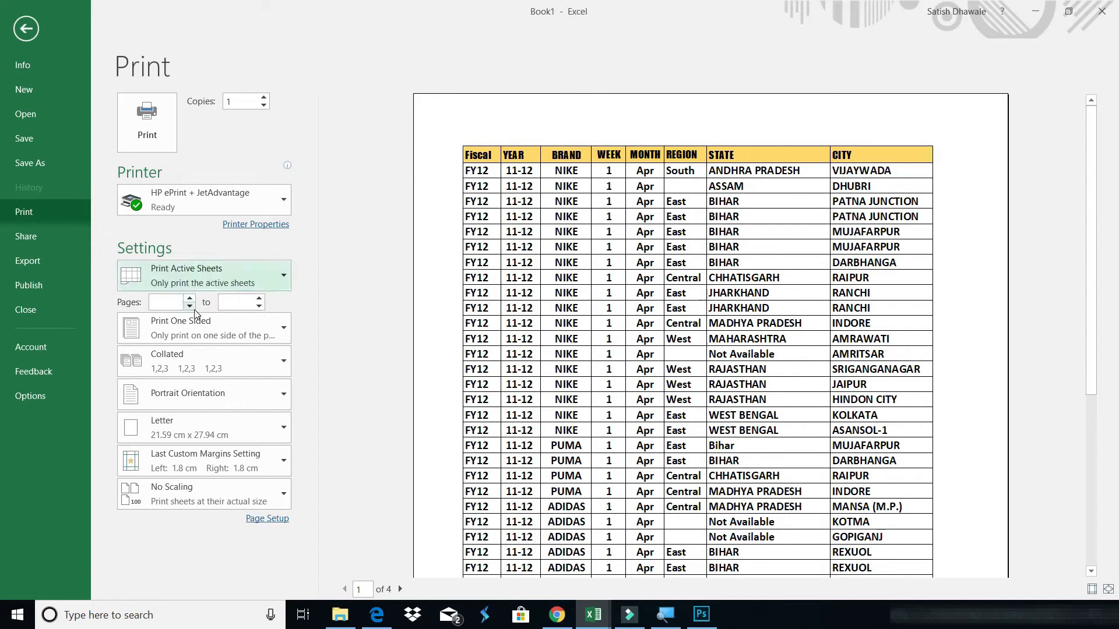
scroll(560, 260, down, 3)
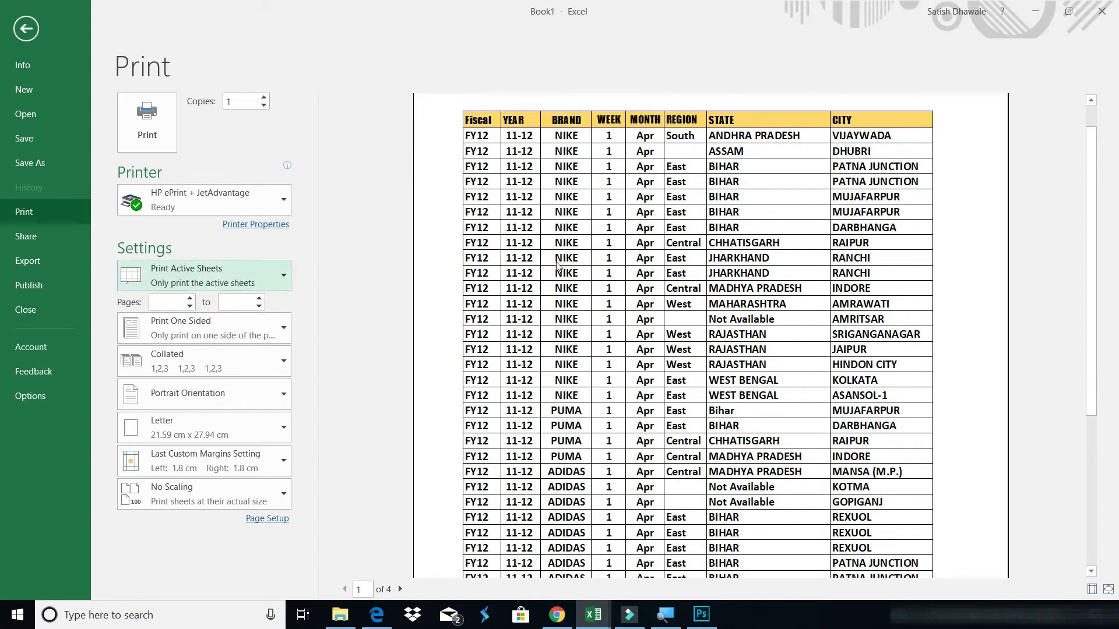
scroll(546, 268, up, 3)
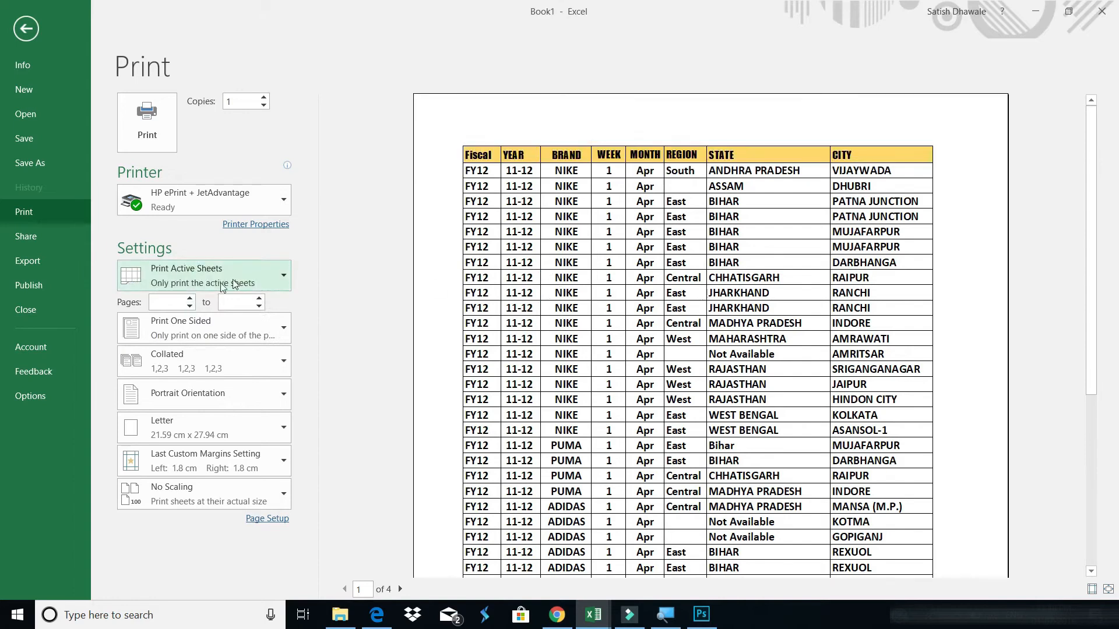
Change the print scope to Print Entire Workbook and back to Print Selection, and return to the worksheet
click(166, 283)
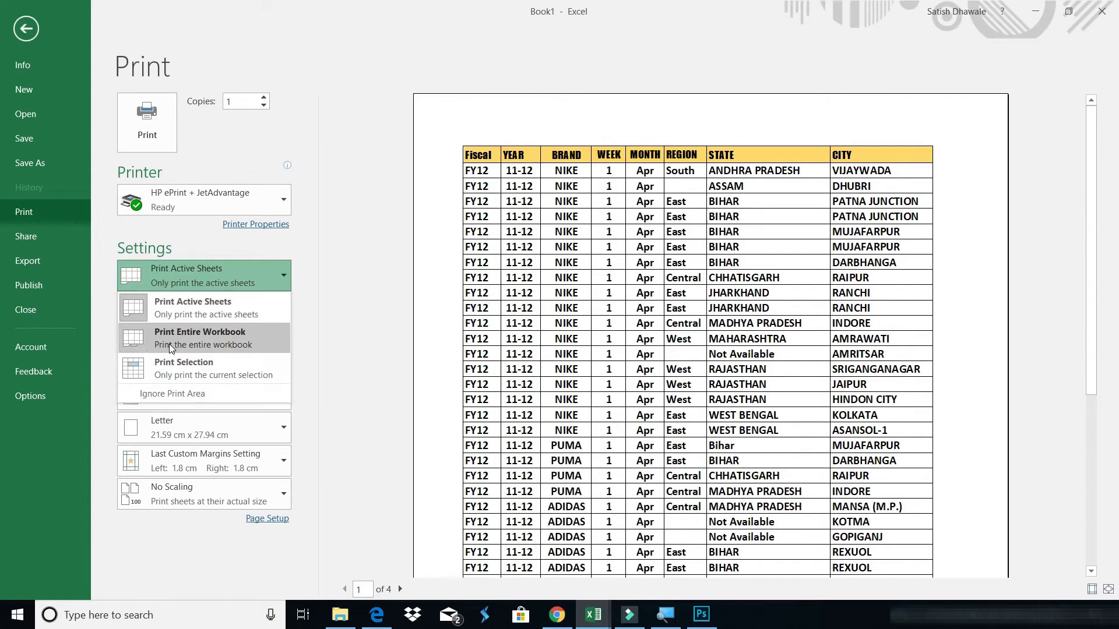
click(169, 344)
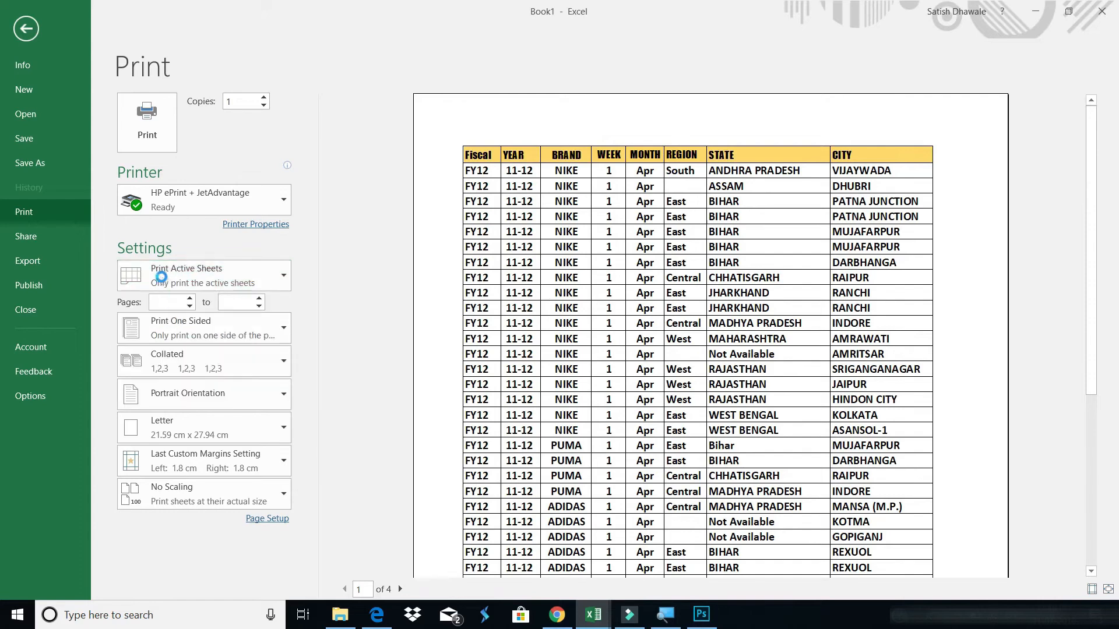
click(205, 275)
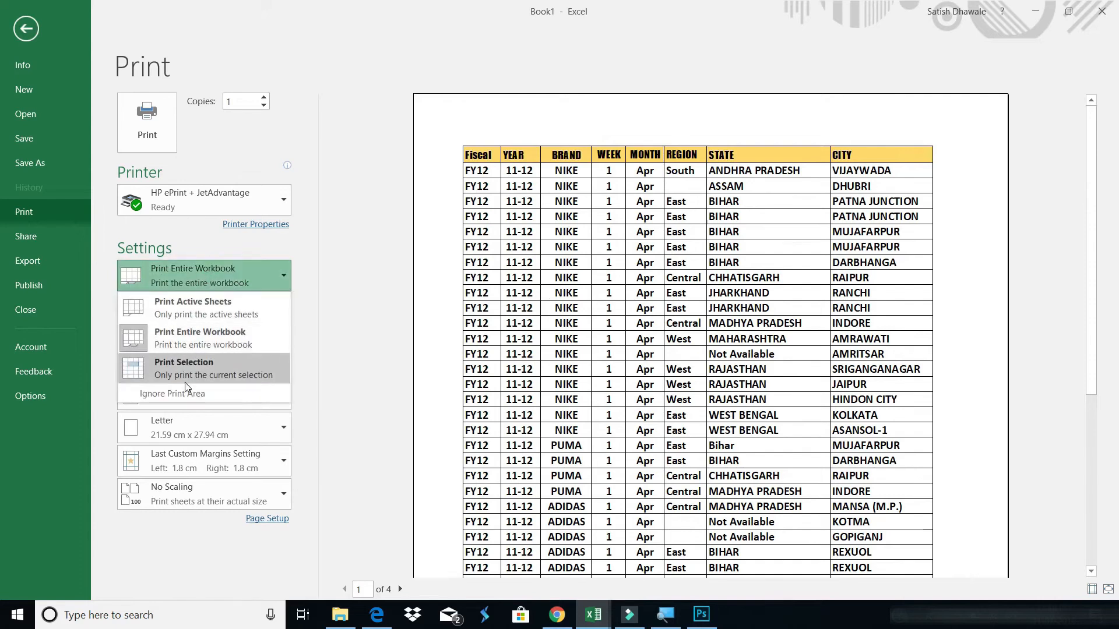
click(187, 378)
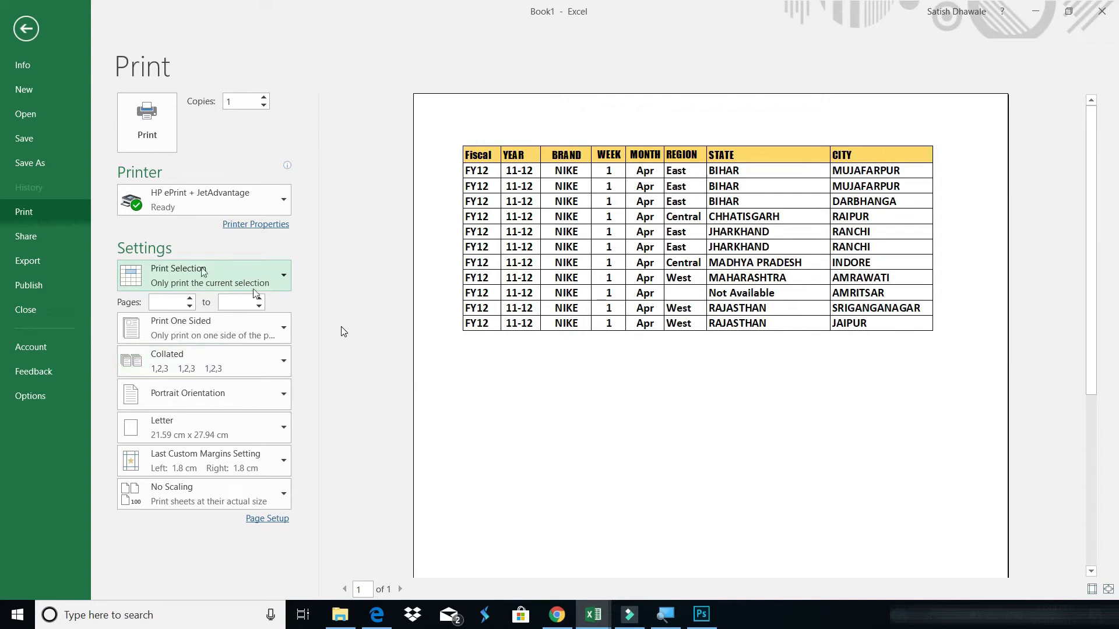
key(Escape)
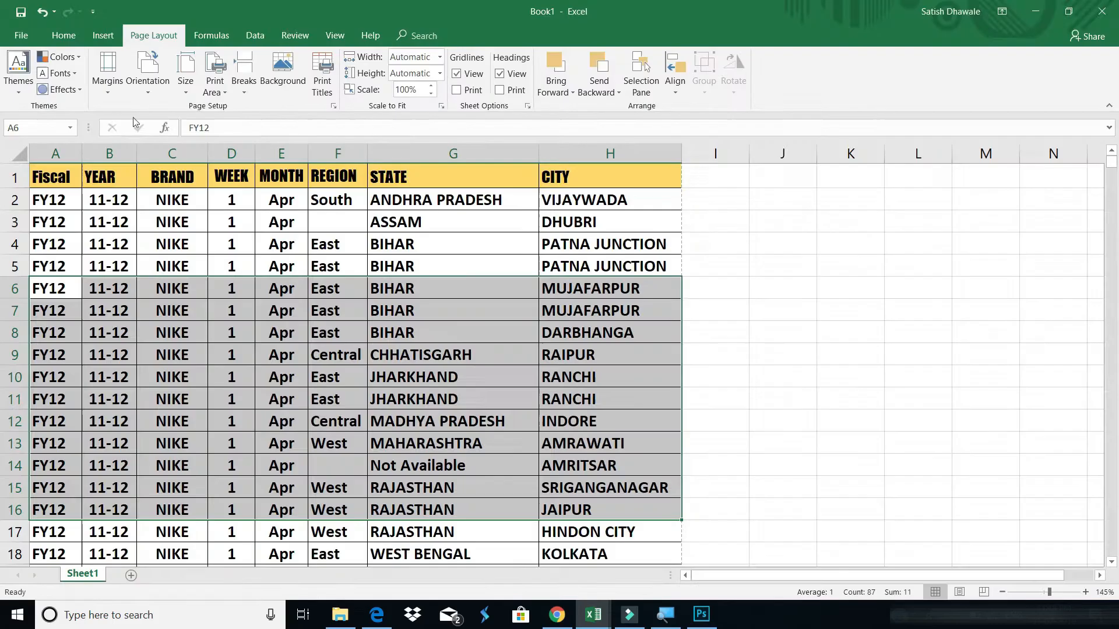
Select cell C5 and preview how the single-cell selection prints
click(241, 201)
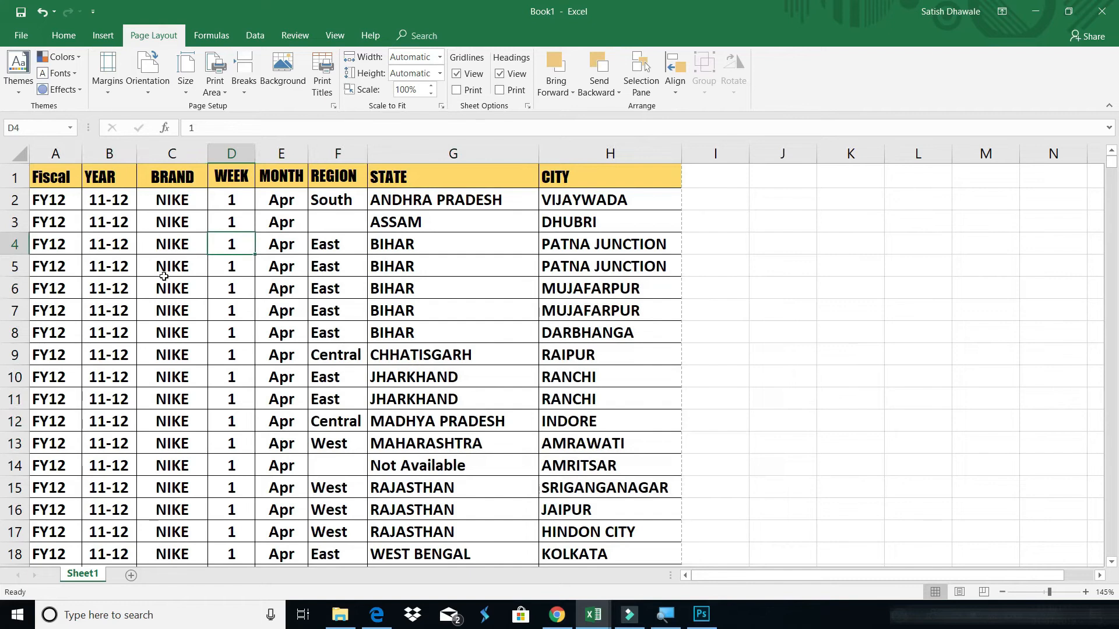
click(143, 269)
key(ctrl+p)
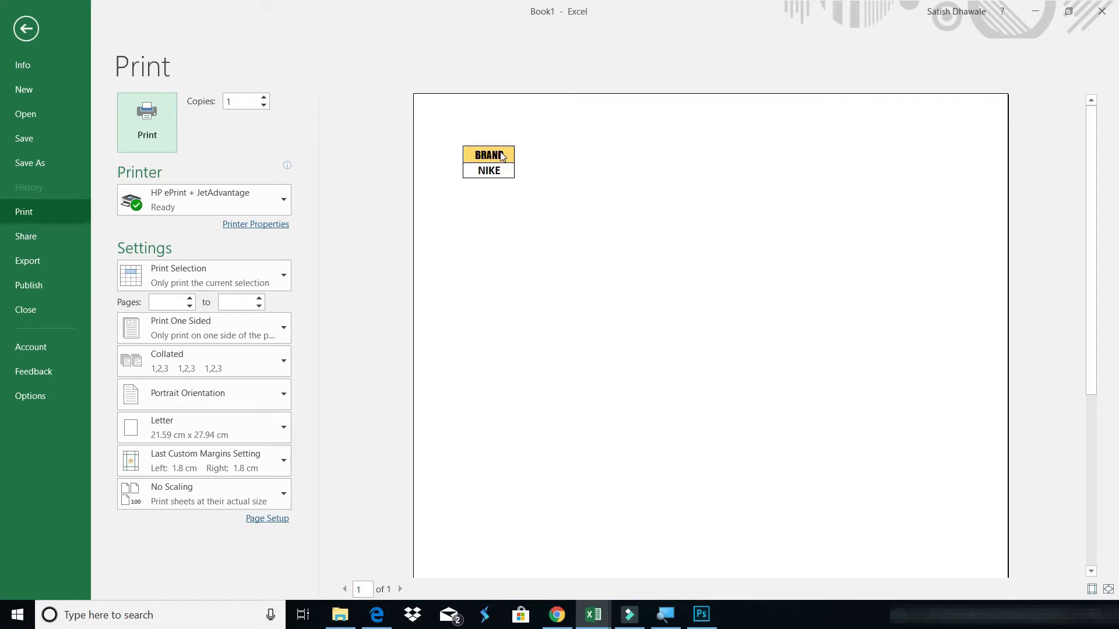
Set the print scope back to Print Active Sheets and return to cell A1 of the worksheet
click(222, 281)
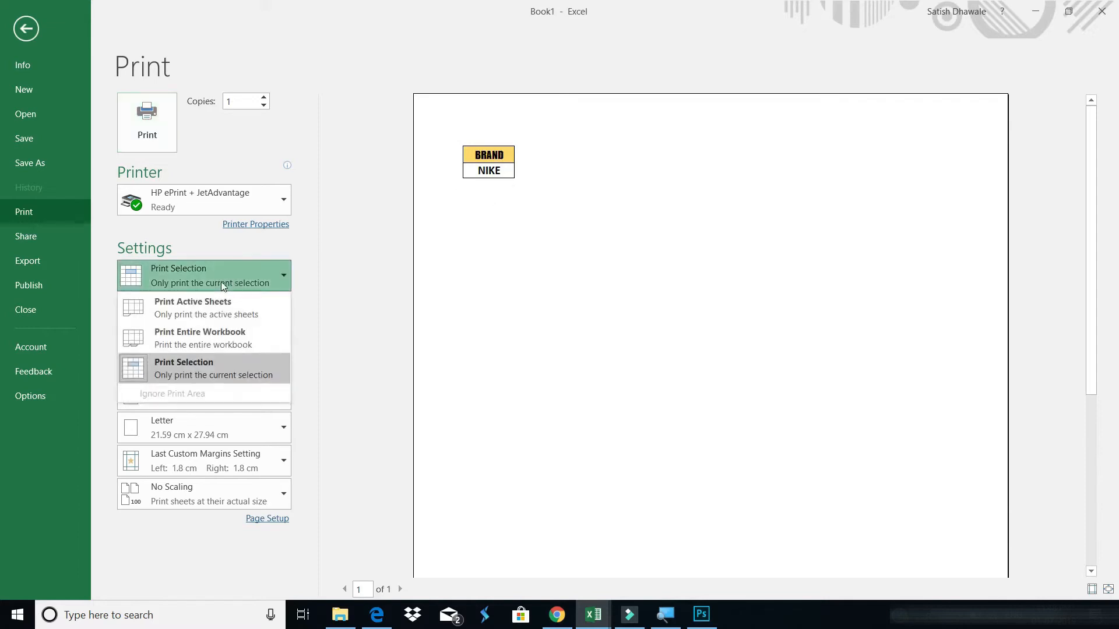
click(187, 315)
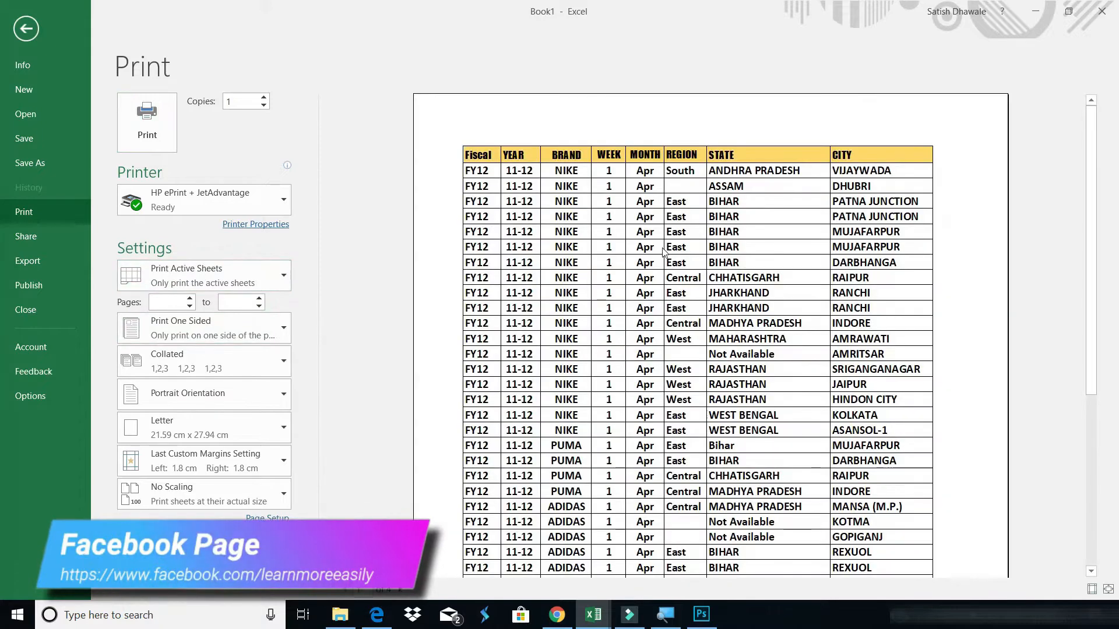
key(Escape)
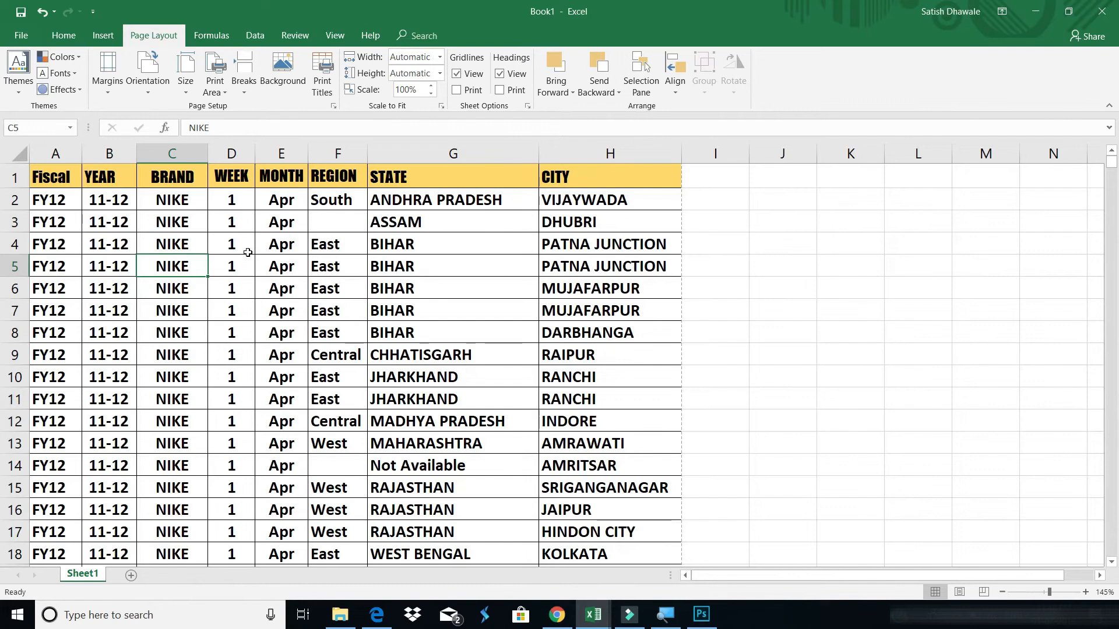
click(39, 178)
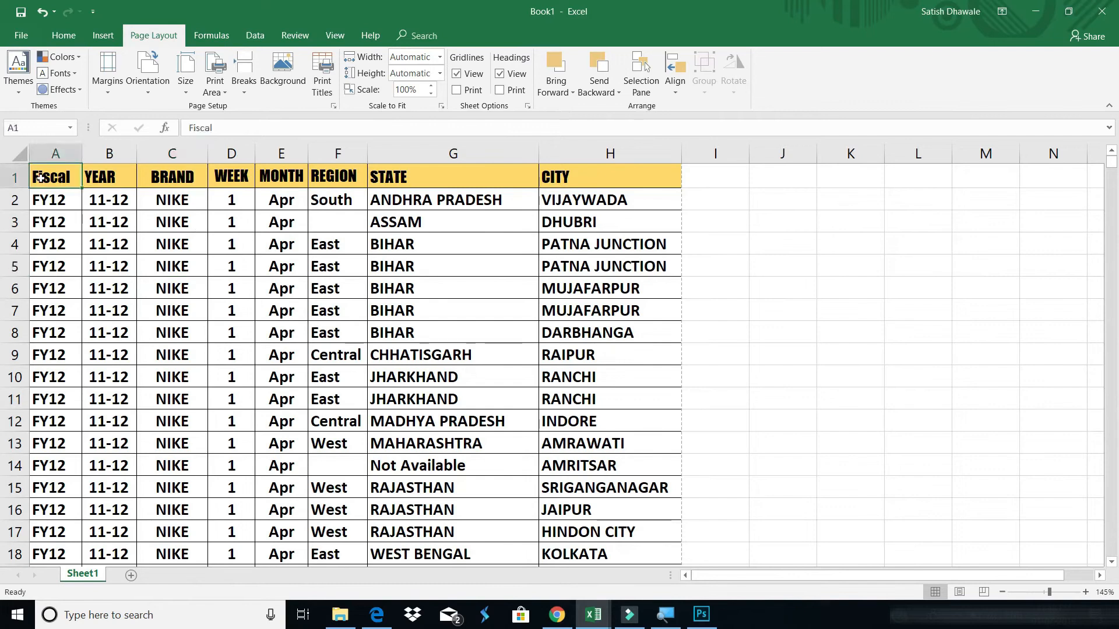
Set the worksheet's paper size to A4 and look at the page orientation choices
click(192, 97)
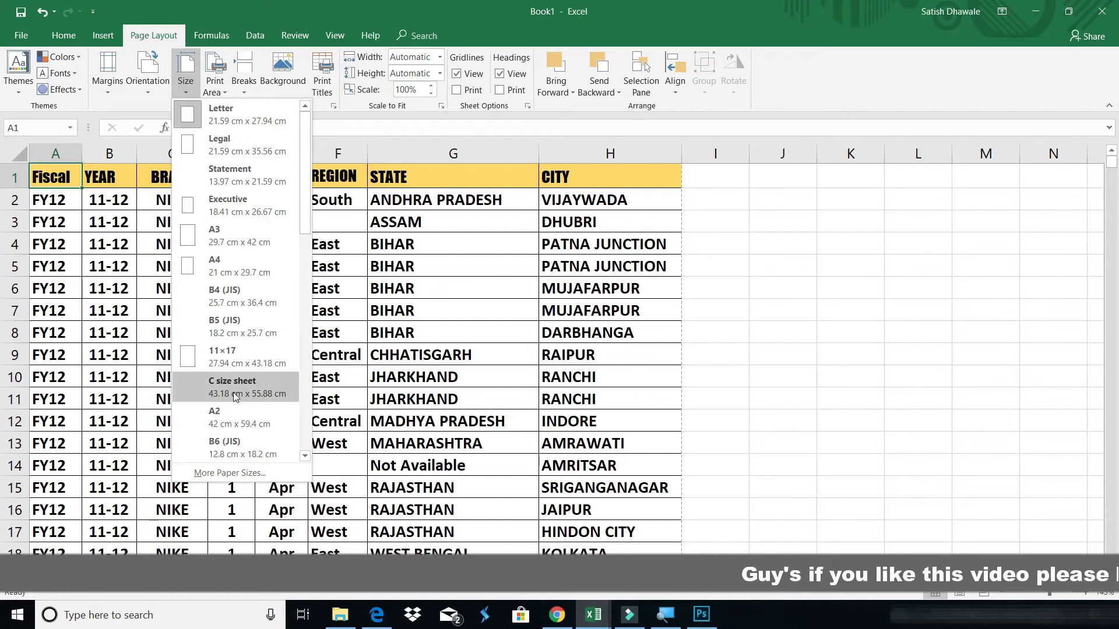
click(239, 266)
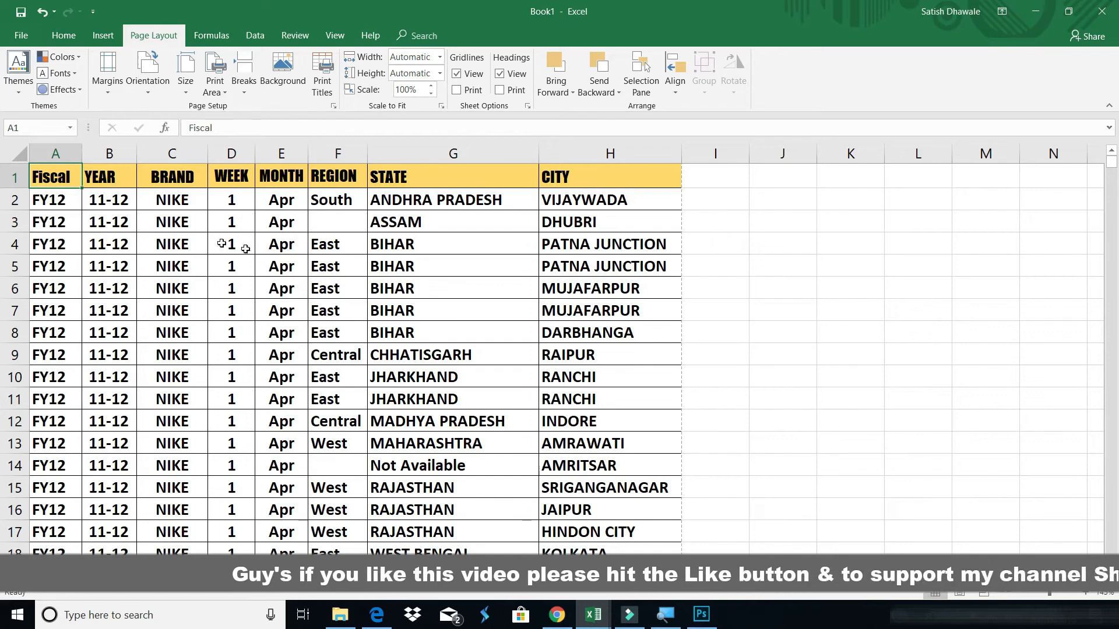
click(150, 92)
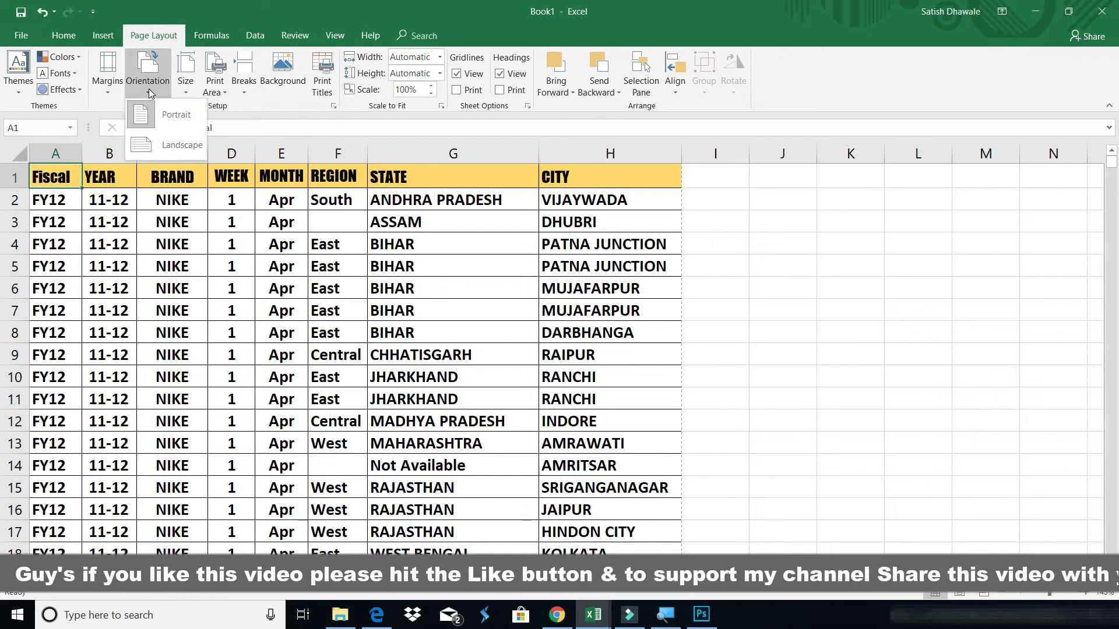
click(167, 155)
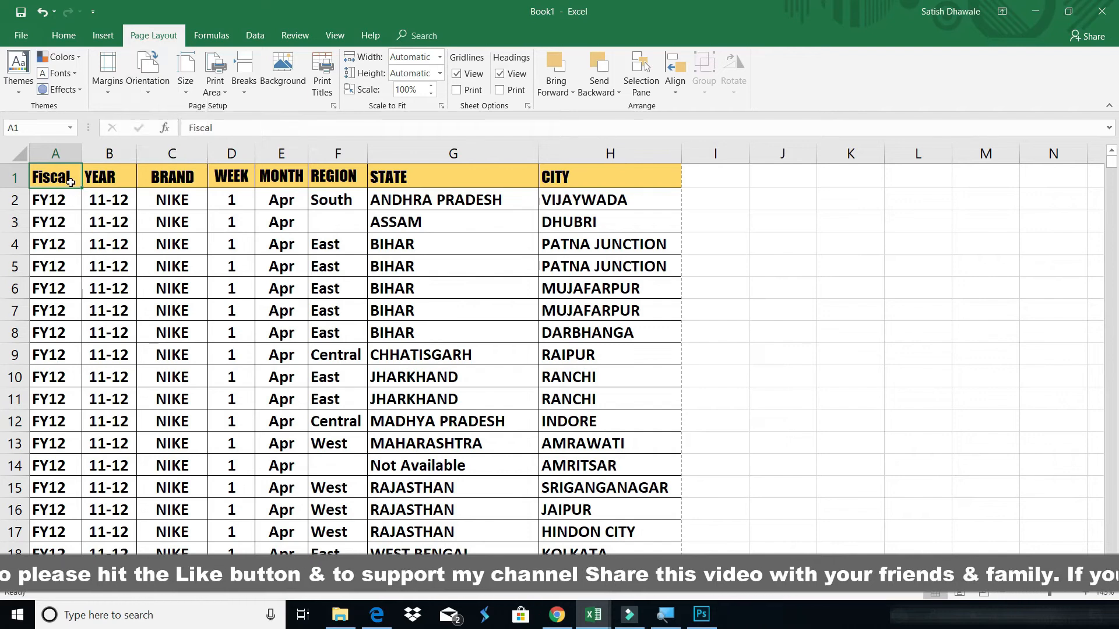
Preview the printout in Landscape Orientation, switch it back to Portrait Orientation, and return to the worksheet
key(ctrl+p)
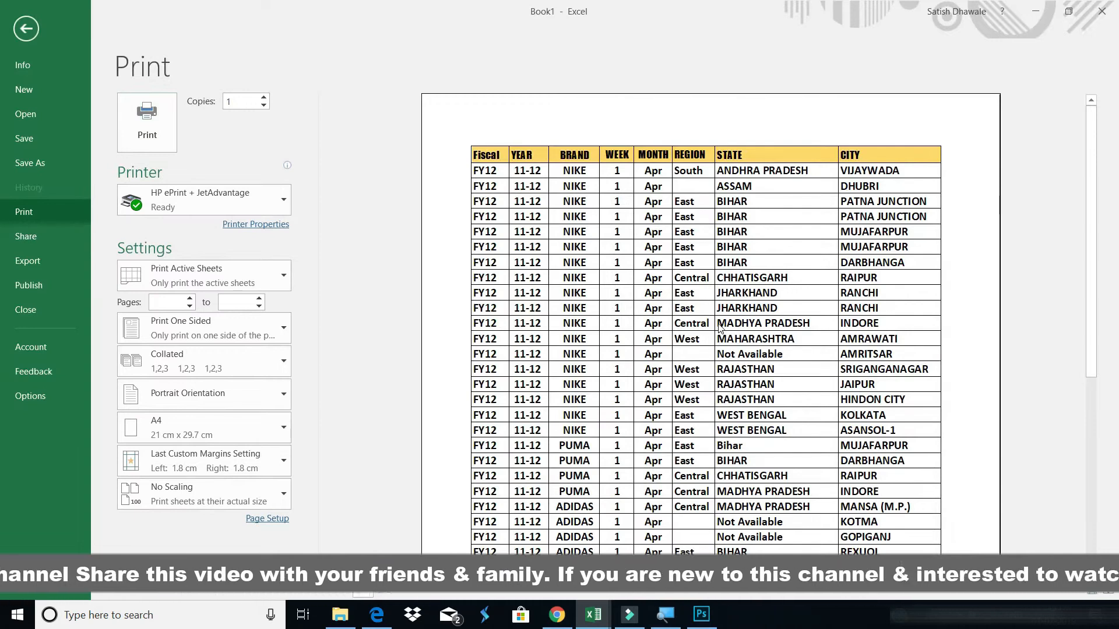
click(200, 393)
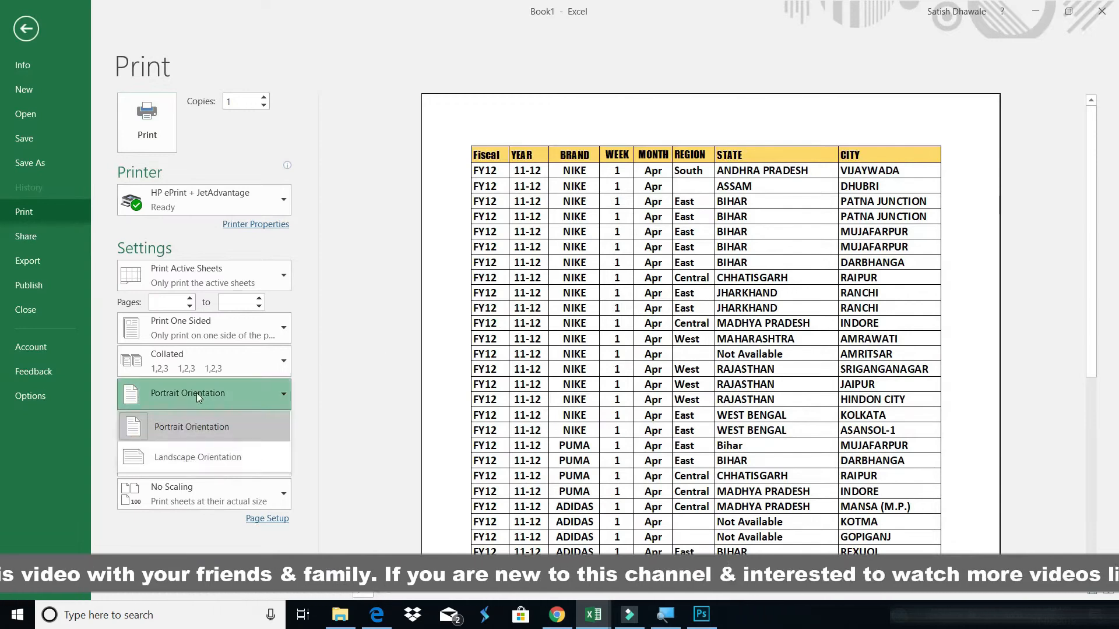
click(166, 461)
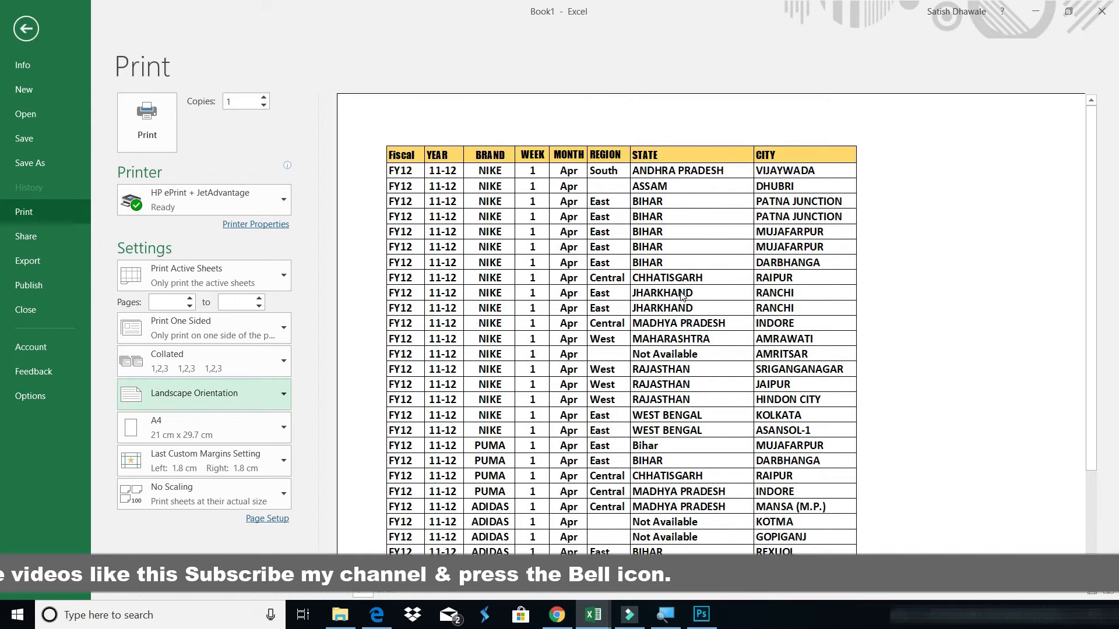
scroll(683, 297, down, 1)
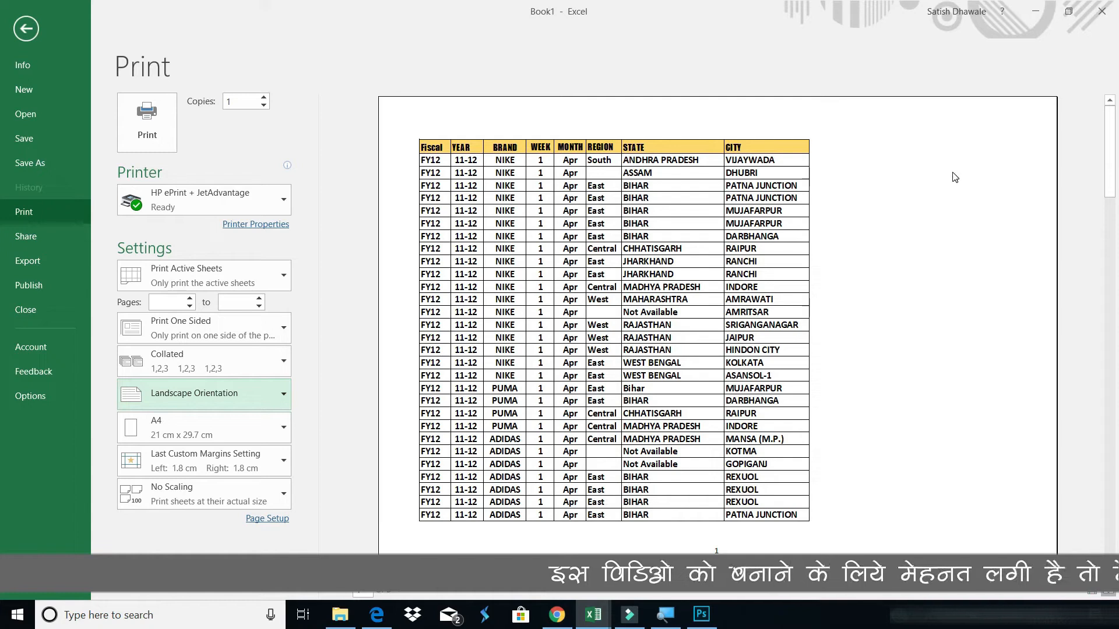
click(256, 394)
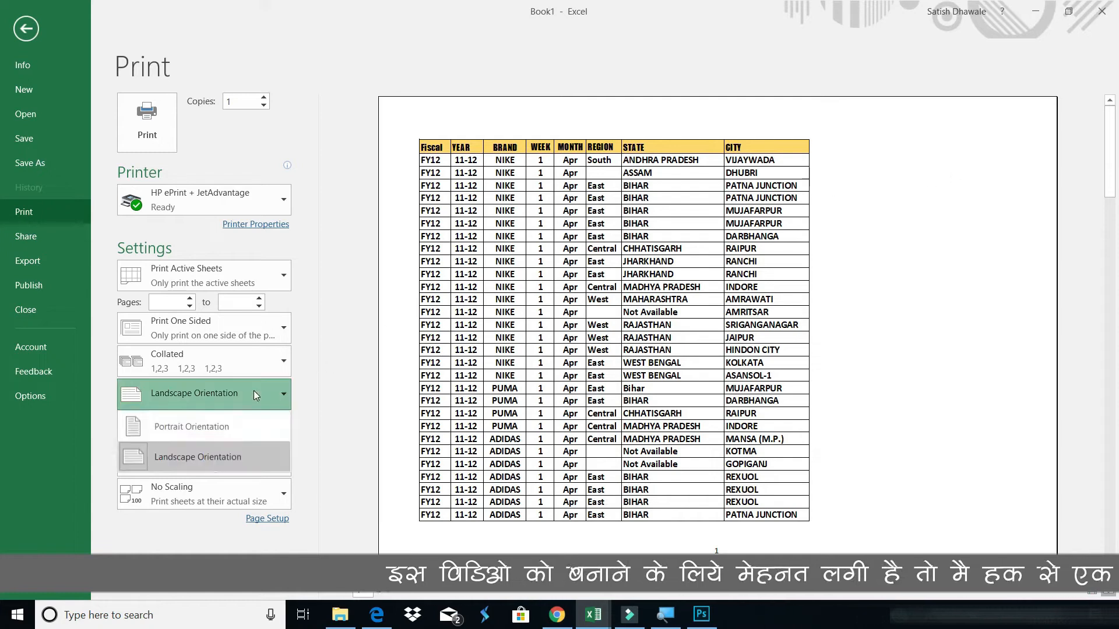
click(226, 429)
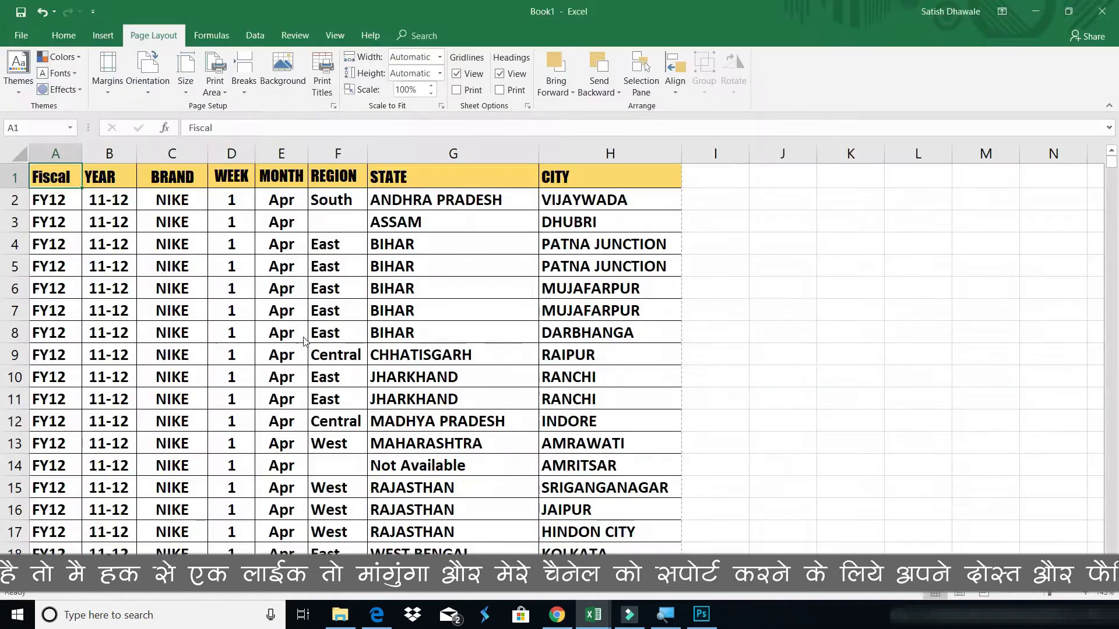
key(Escape)
Enter the heading CUSTOMER NAME in cell I1, beside the CITY heading
click(723, 180)
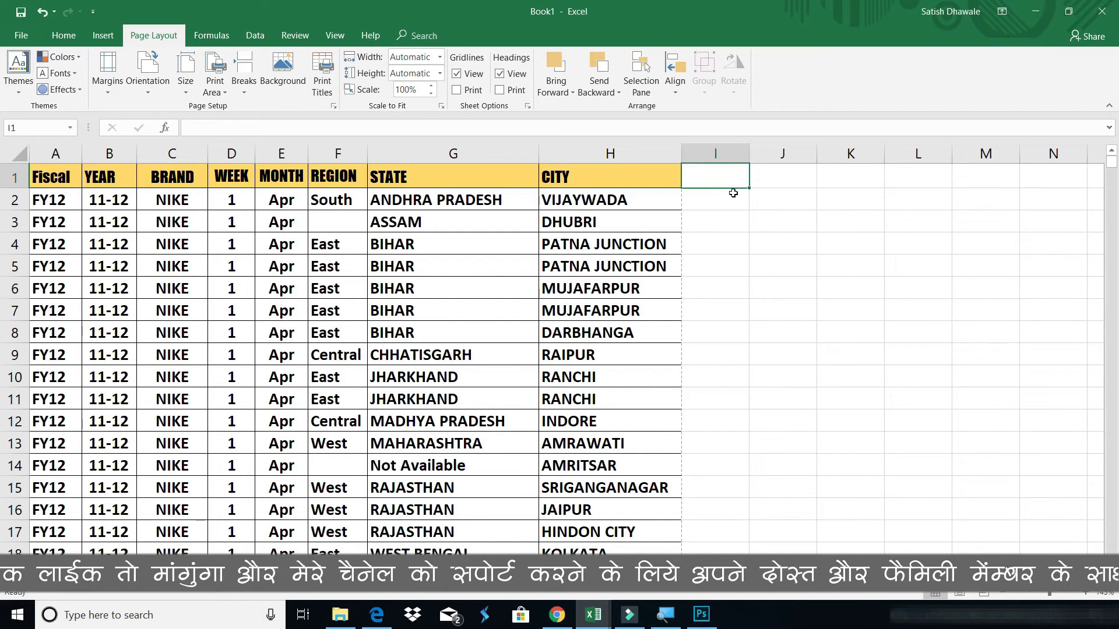
text(cu)
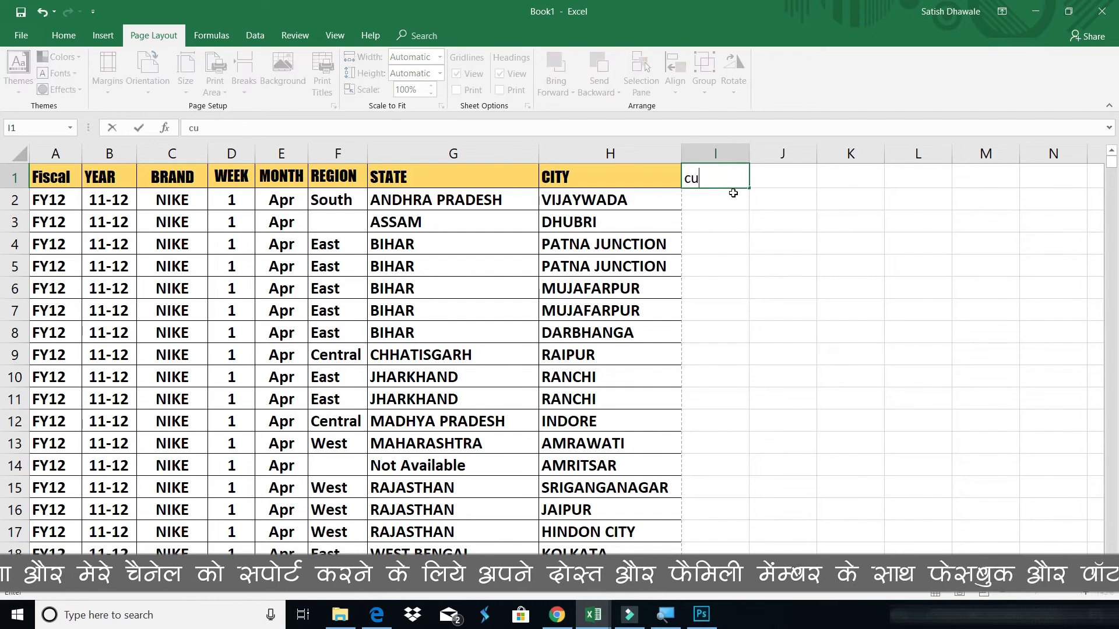
key(BackSpace)
key(BackSpace)
key(BackSpace)
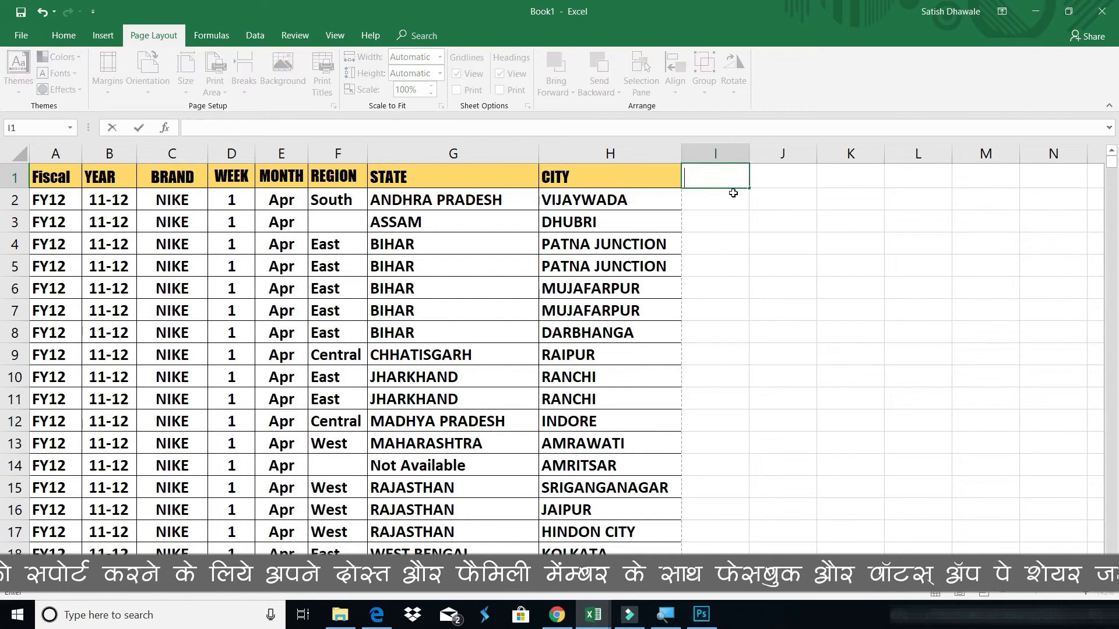
key(BackSpace)
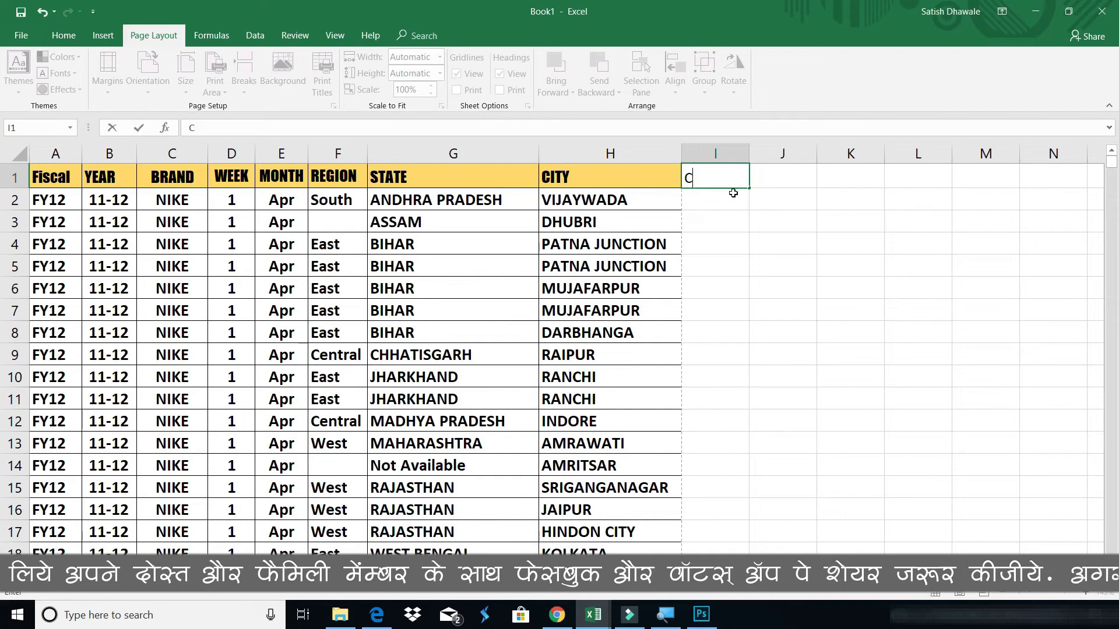
text(USTOMER NAME)
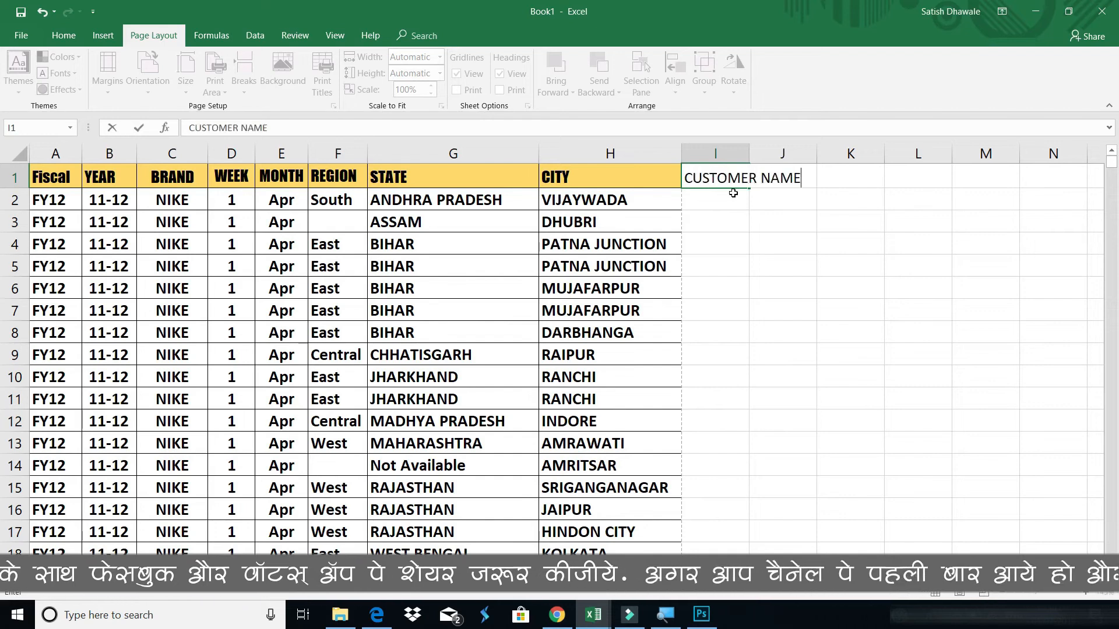
key(Return)
Enter A, B, C and D in cells I2 to I5 and fit column I's width to its contents
text(A)
key(Return)
text(B)
key(Return)
text(C)
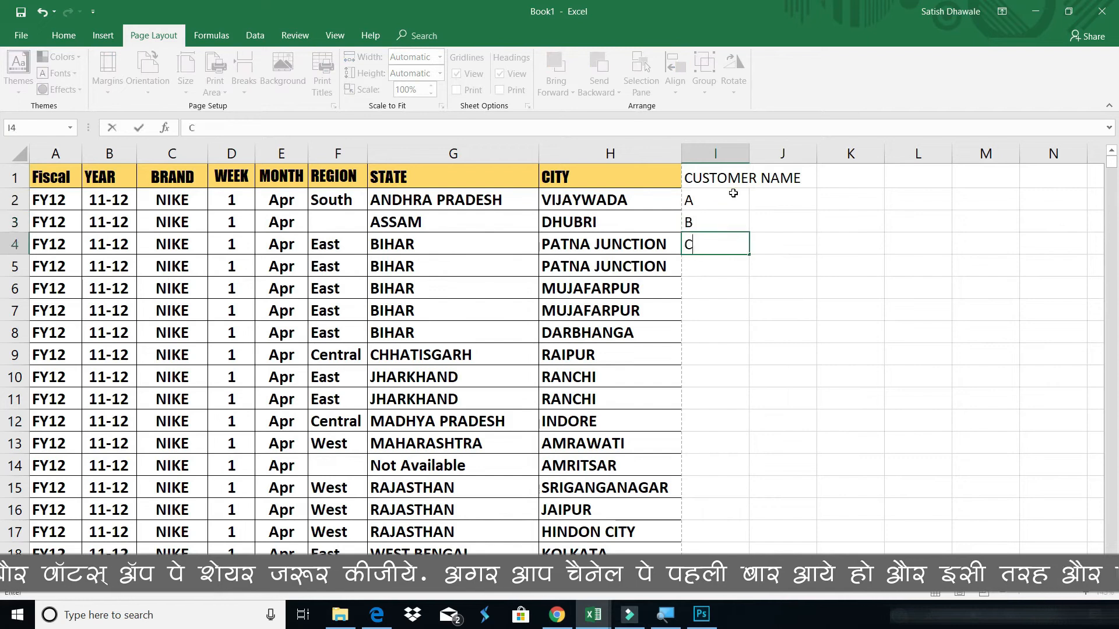
key(Return)
text(D)
key(Return)
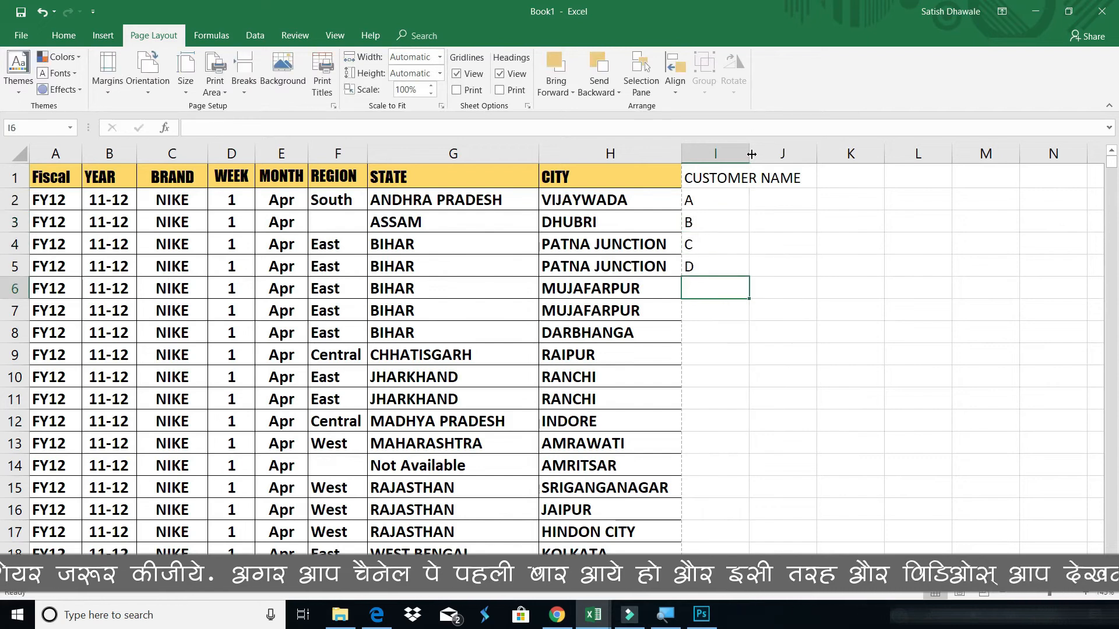
double_click(751, 154)
Copy the CITY heading's formatting onto the CUSTOMER NAME heading with Format Painter
click(591, 175)
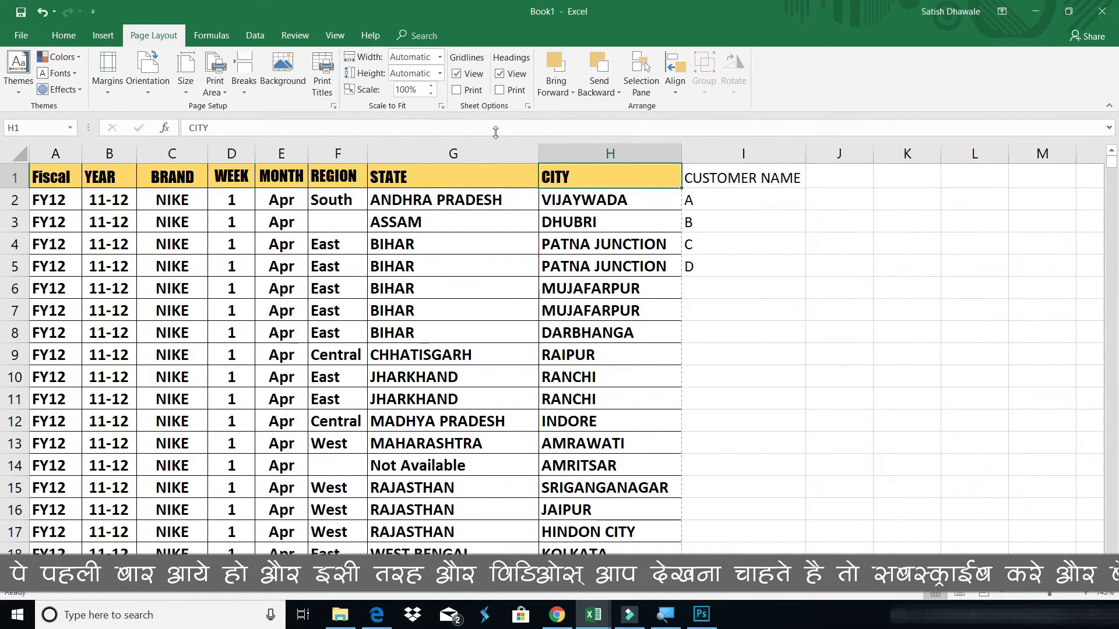
click(58, 38)
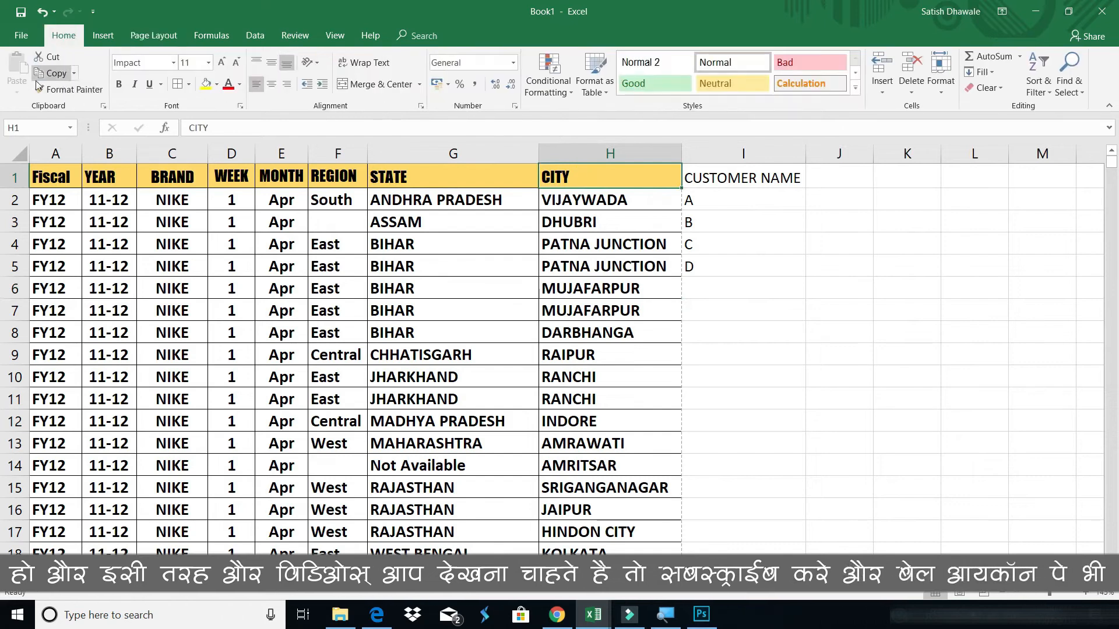
click(68, 89)
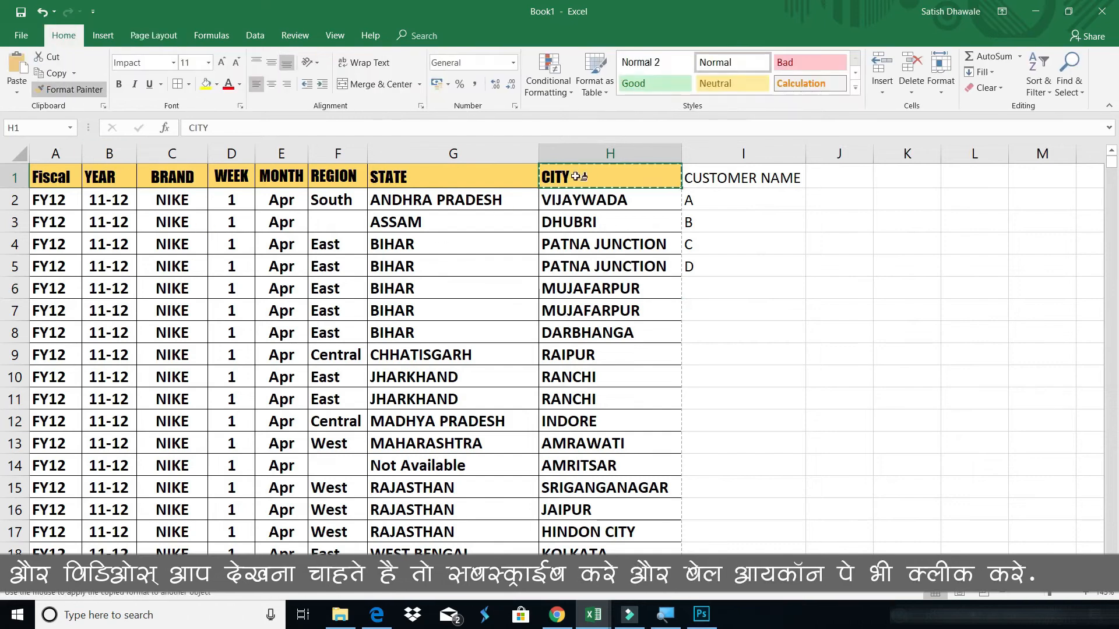
click(744, 178)
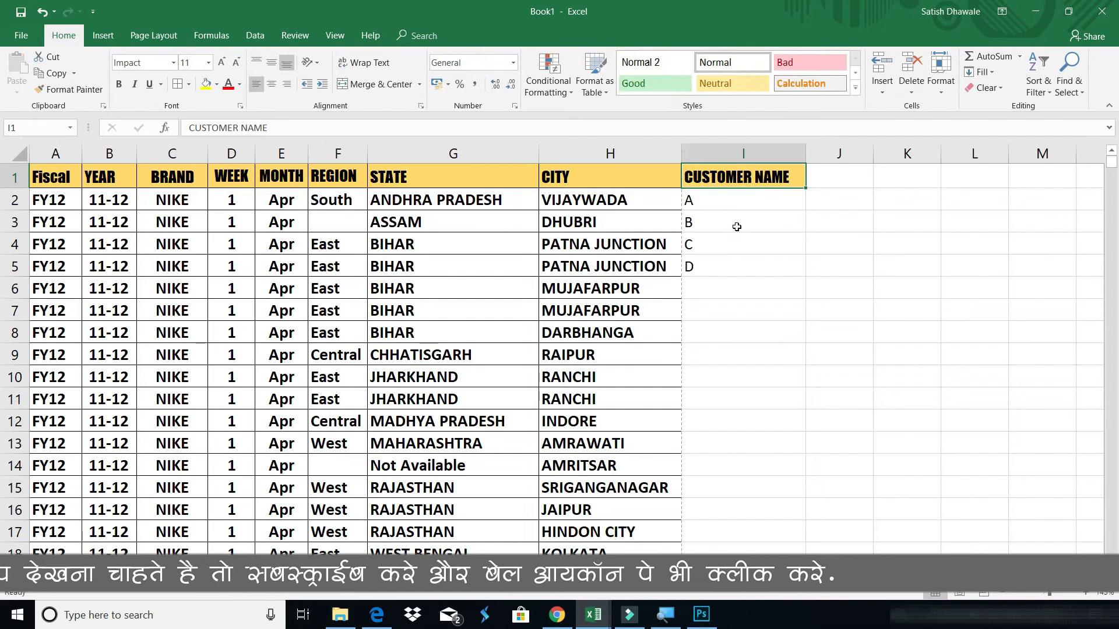
Copy the formatting of city cell H4 onto the customer entries in I2:I5 with Format Painter
drag(586, 204, 601, 311)
click(585, 257)
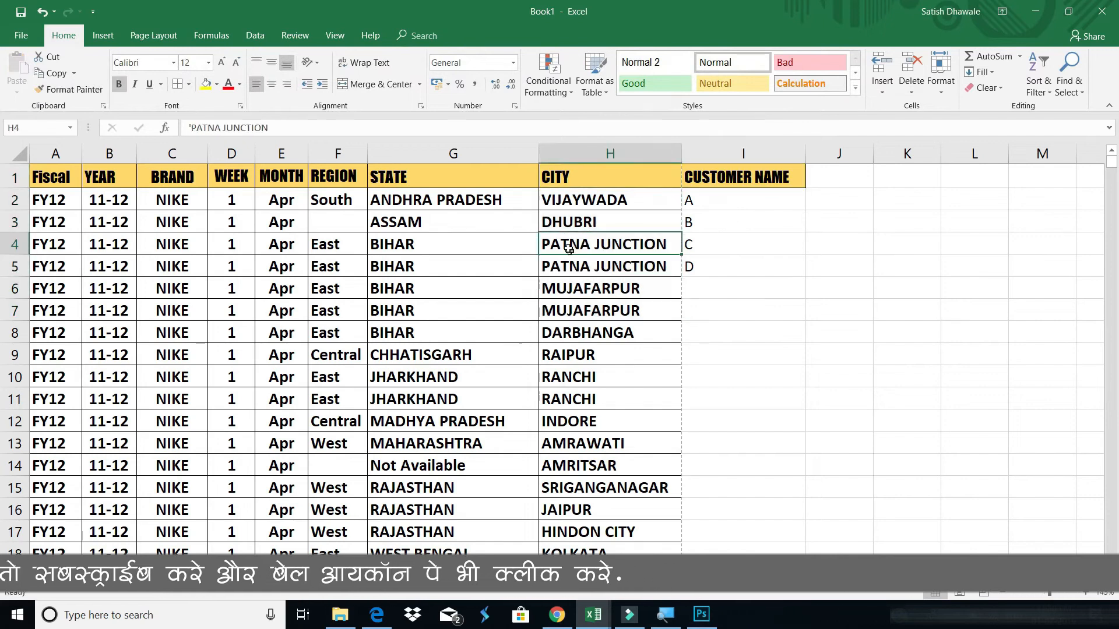
click(70, 89)
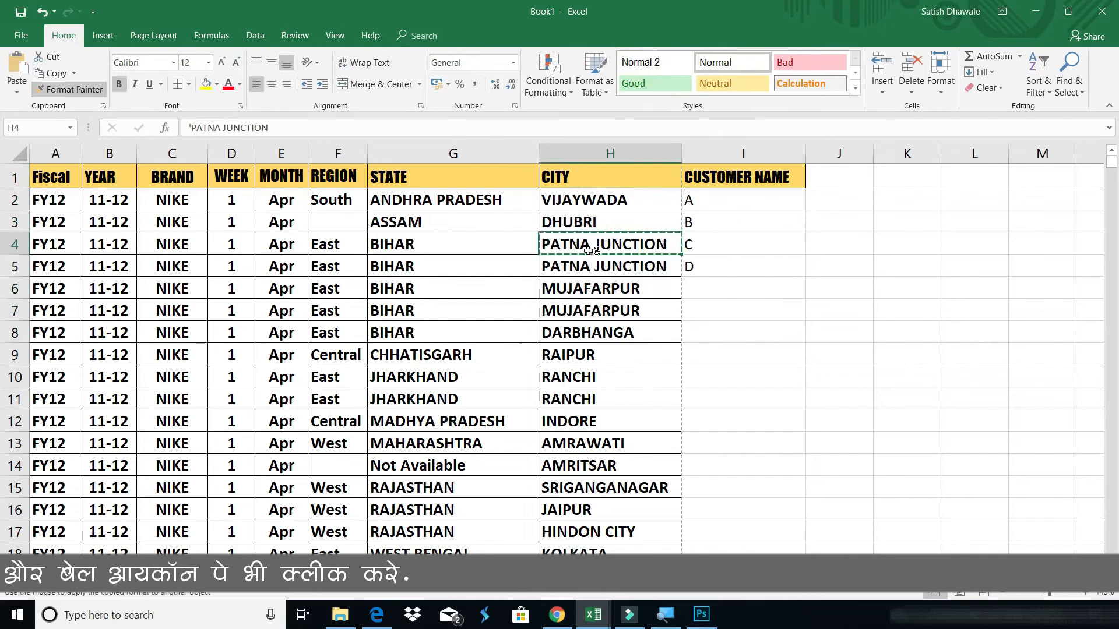
drag(724, 210, 726, 271)
click(739, 324)
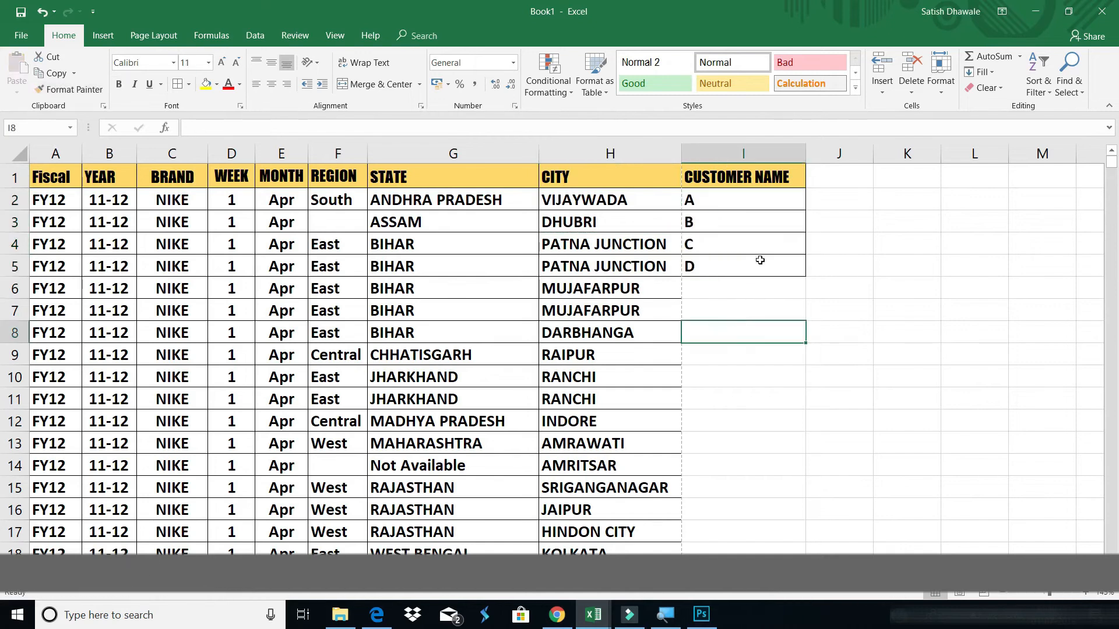
Show the margins in the print preview and narrow them to about 0.71 cm left and 0.43 cm right
click(746, 225)
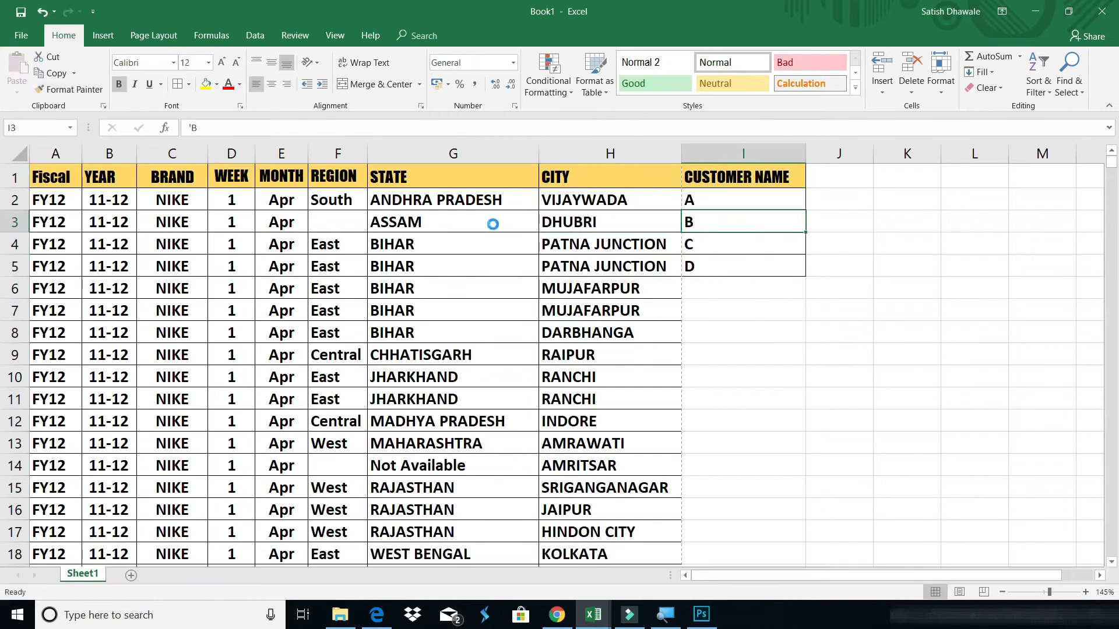
key(ctrl+p)
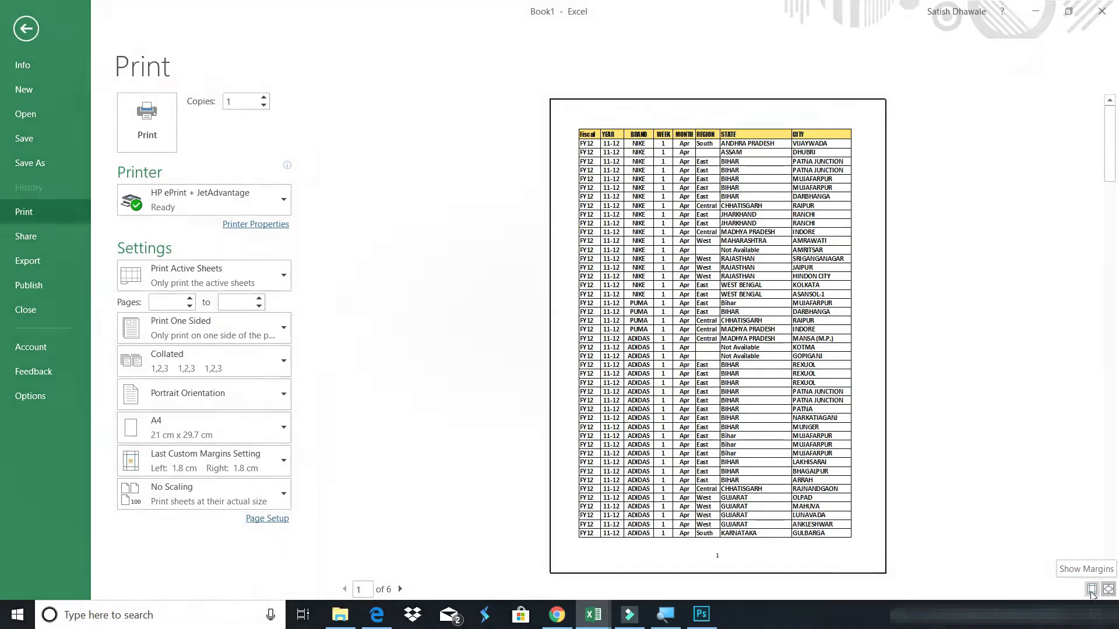
click(1091, 591)
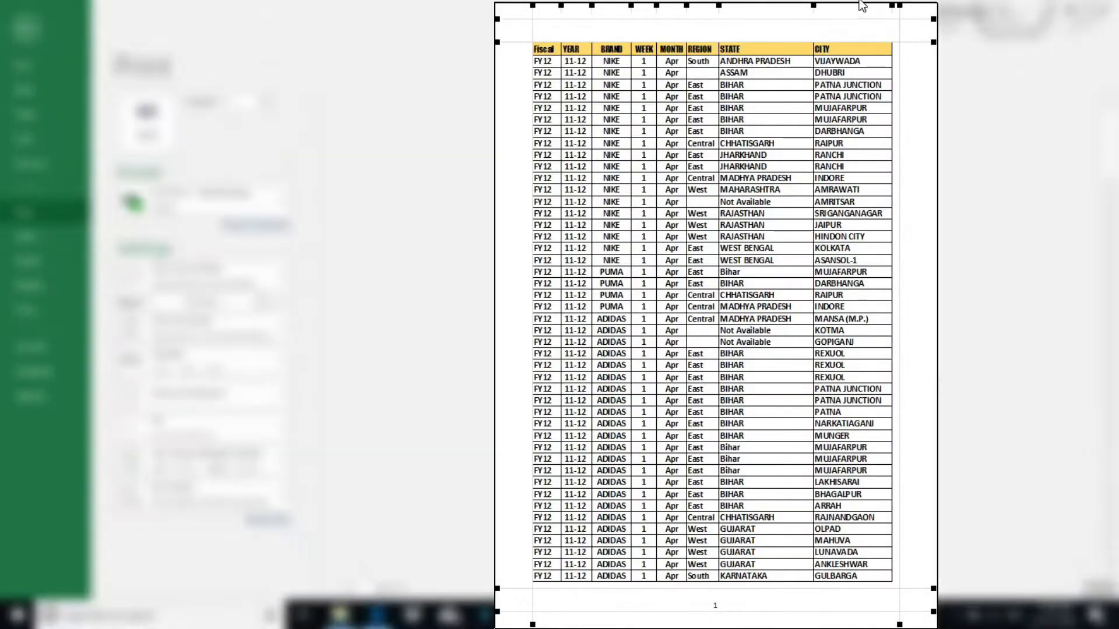
drag(901, 8, 926, 18)
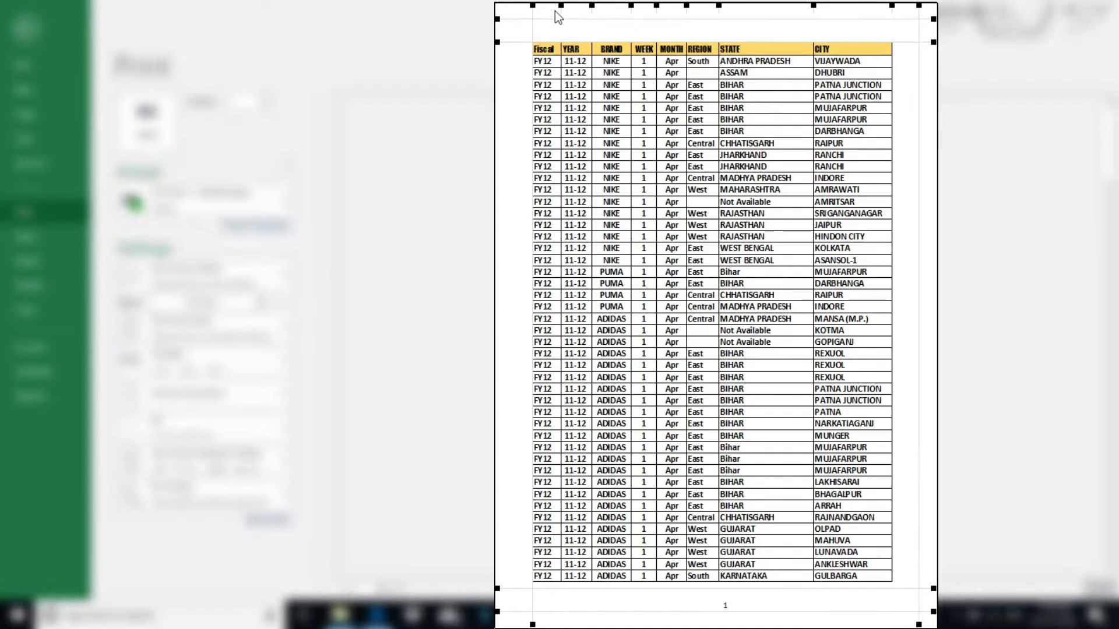
drag(527, 7, 508, 7)
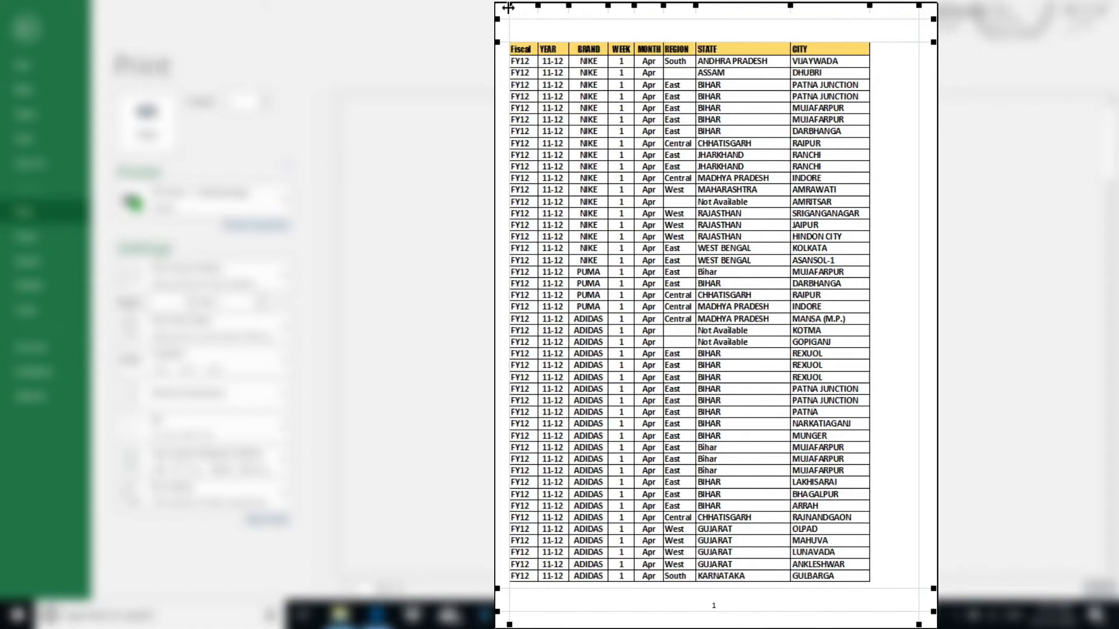
drag(921, 7, 927, 10)
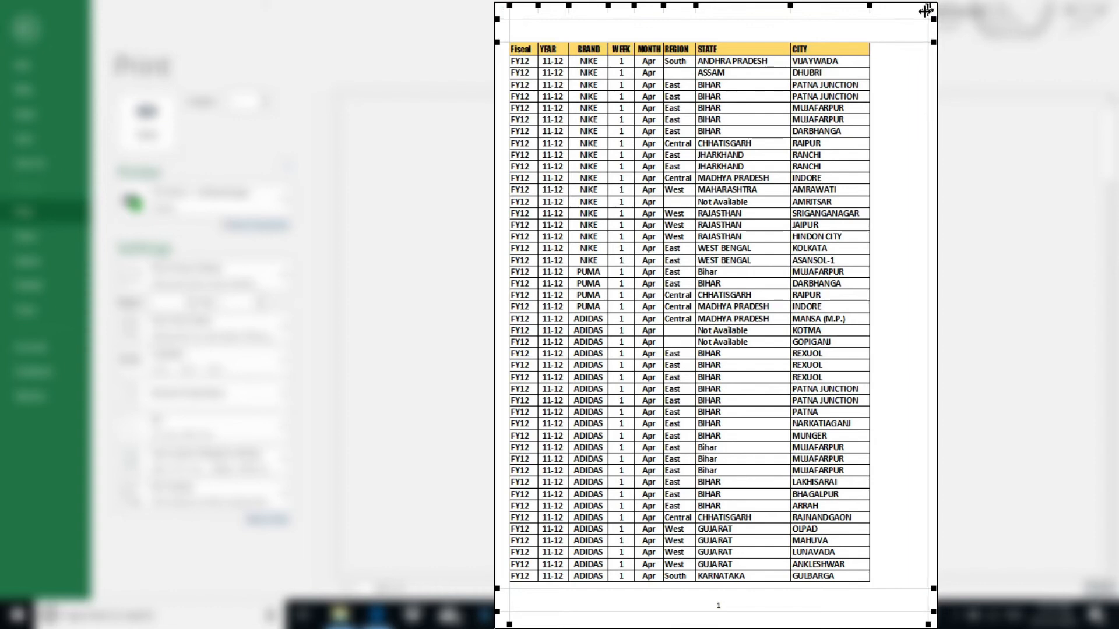
Try narrowing the CITY and STATE columns with the column markers in the print preview
drag(869, 6, 865, 7)
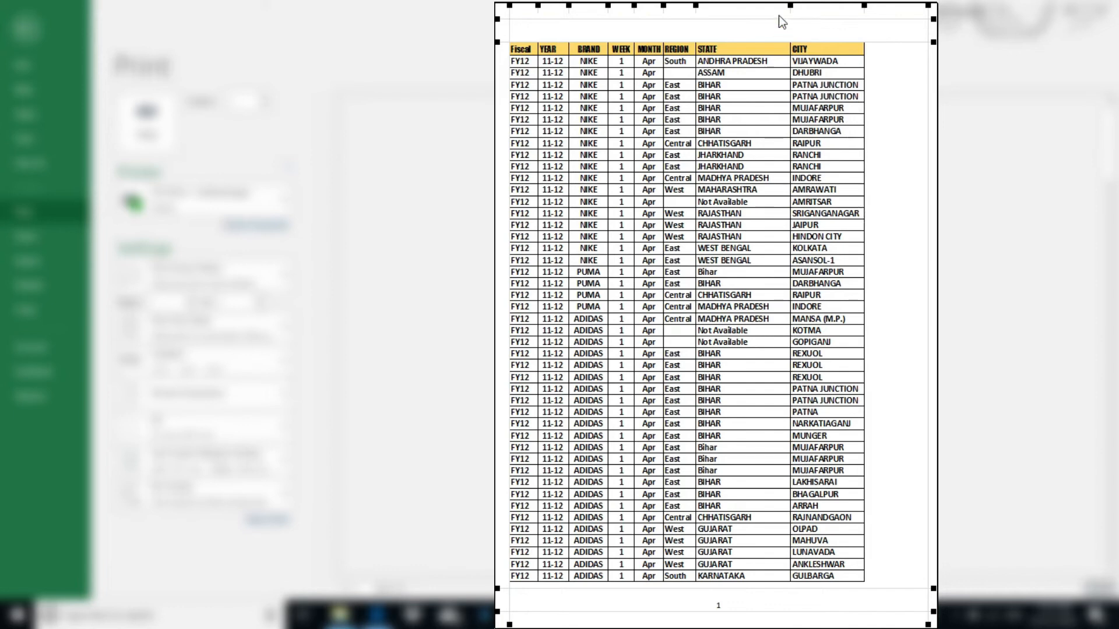
drag(783, 8, 779, 12)
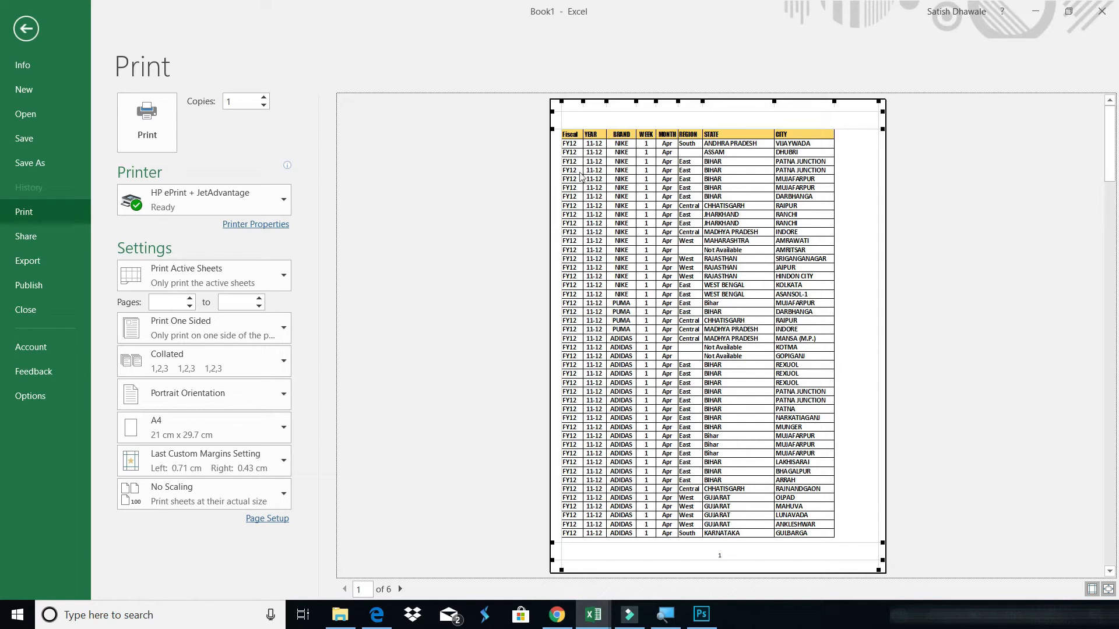
Widen the left margin to about 1.22 cm and set the print scaling to Fit Sheet on One Page
drag(561, 101, 569, 101)
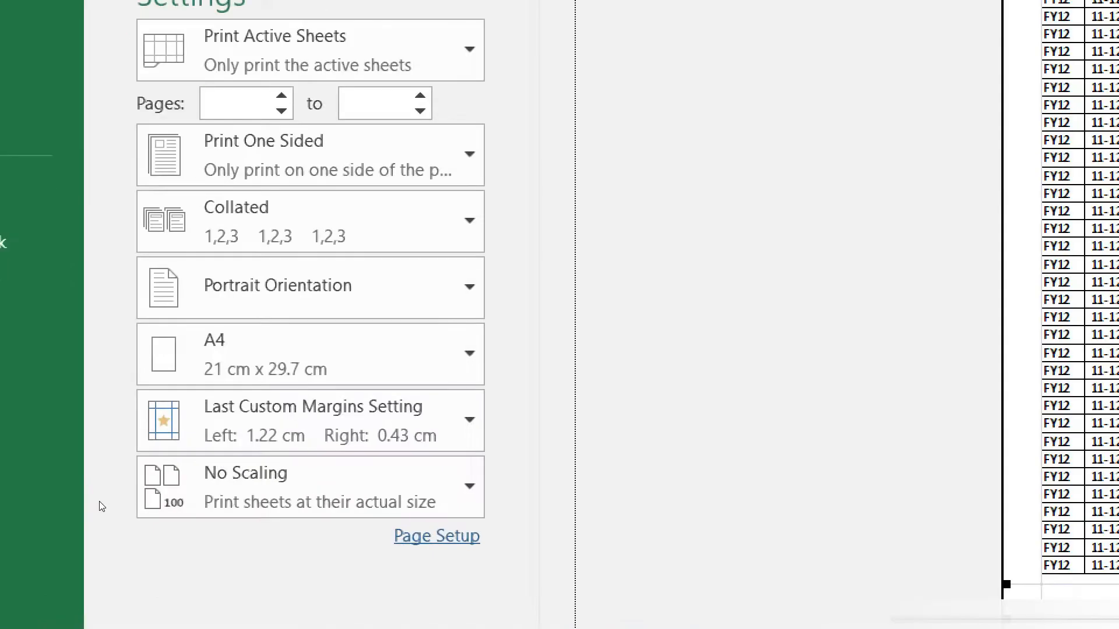
click(226, 501)
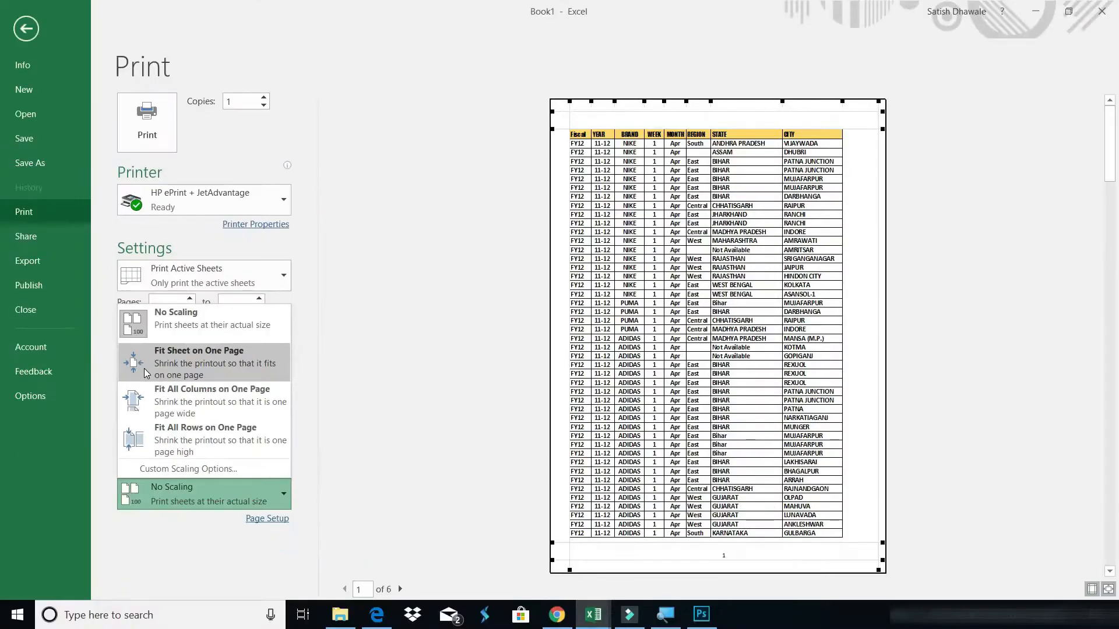
click(145, 368)
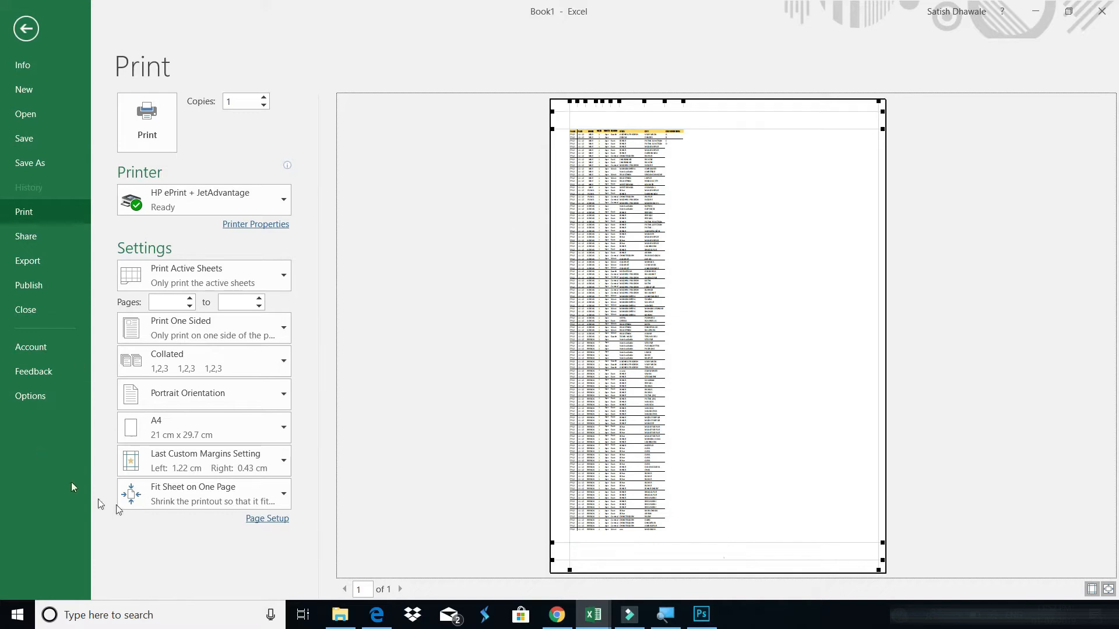
Try the Fit All Columns on One Page and Fit All Rows on One Page print scaling options
click(170, 499)
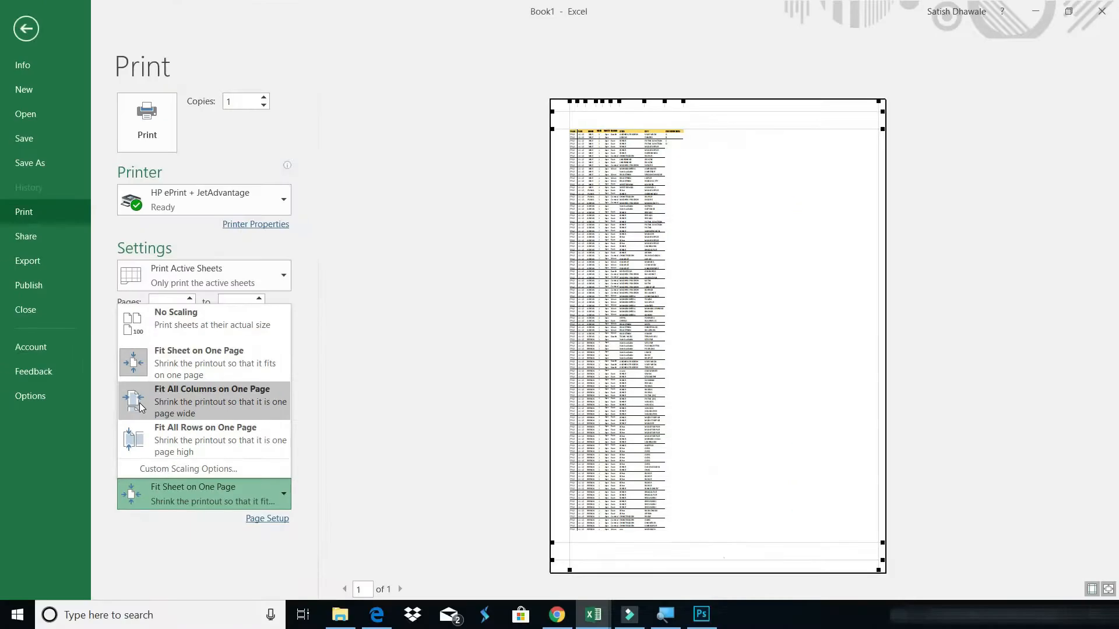
key(Escape)
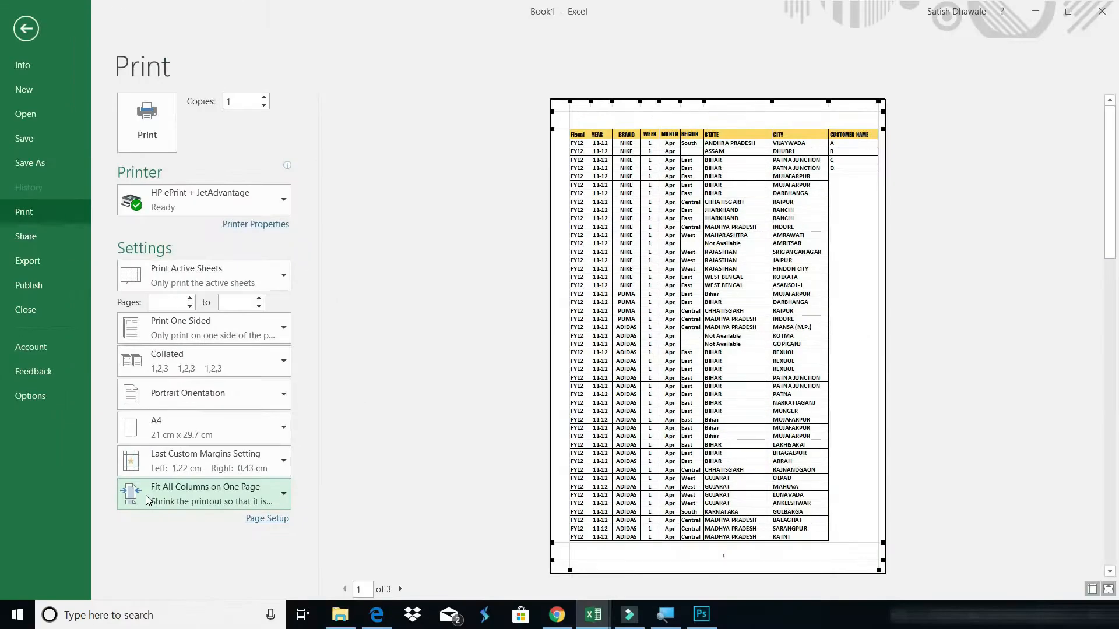
click(146, 496)
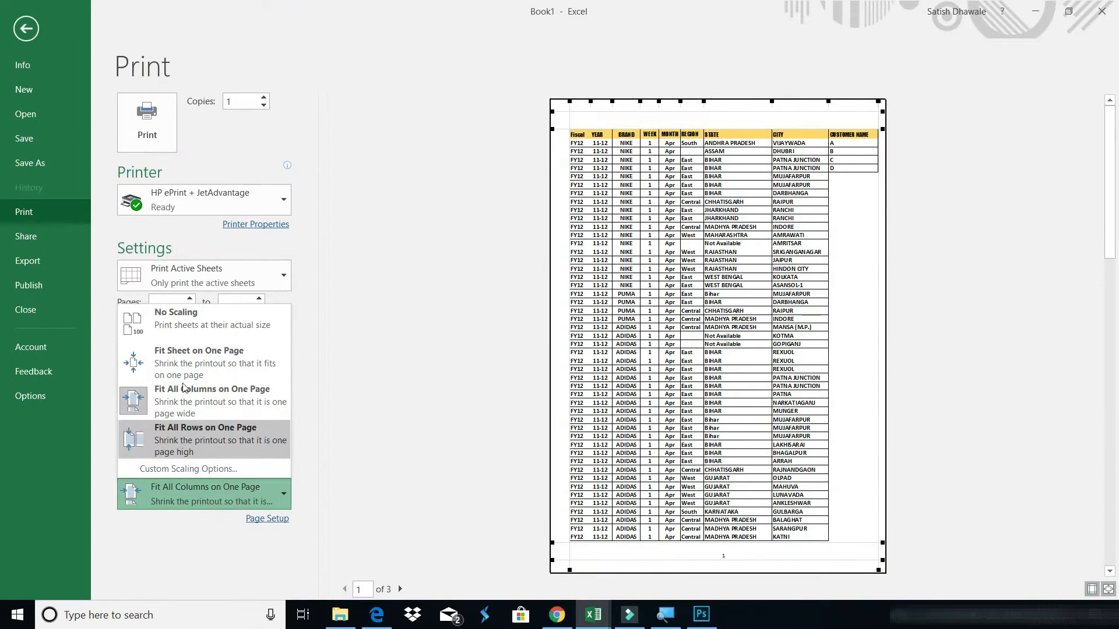
click(184, 435)
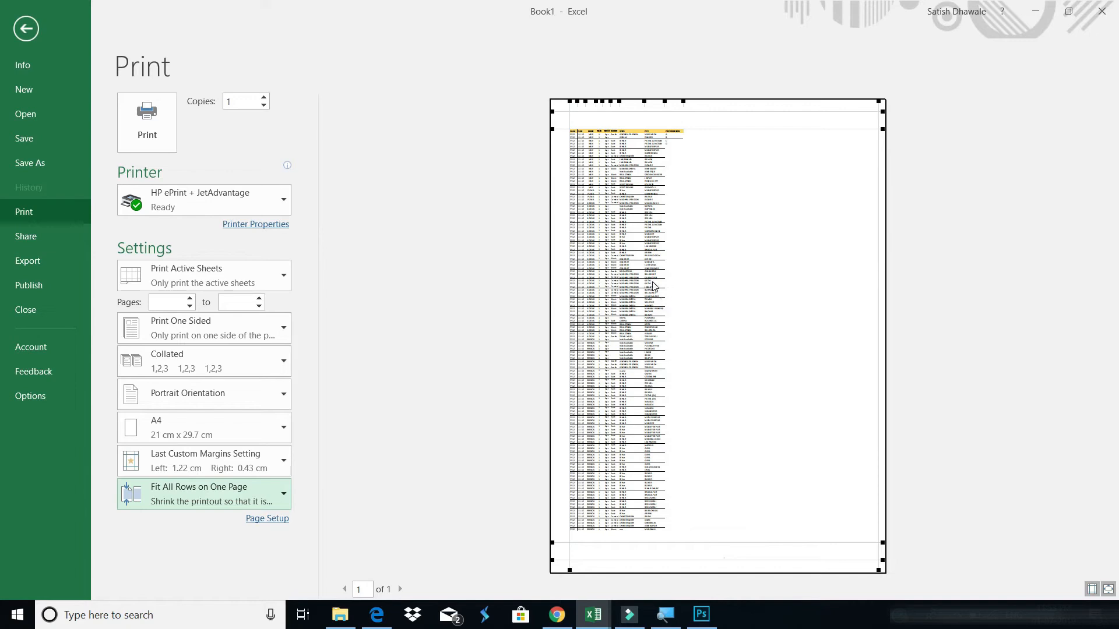
Set the print scaling to No Scaling and the page orientation to Landscape
click(180, 498)
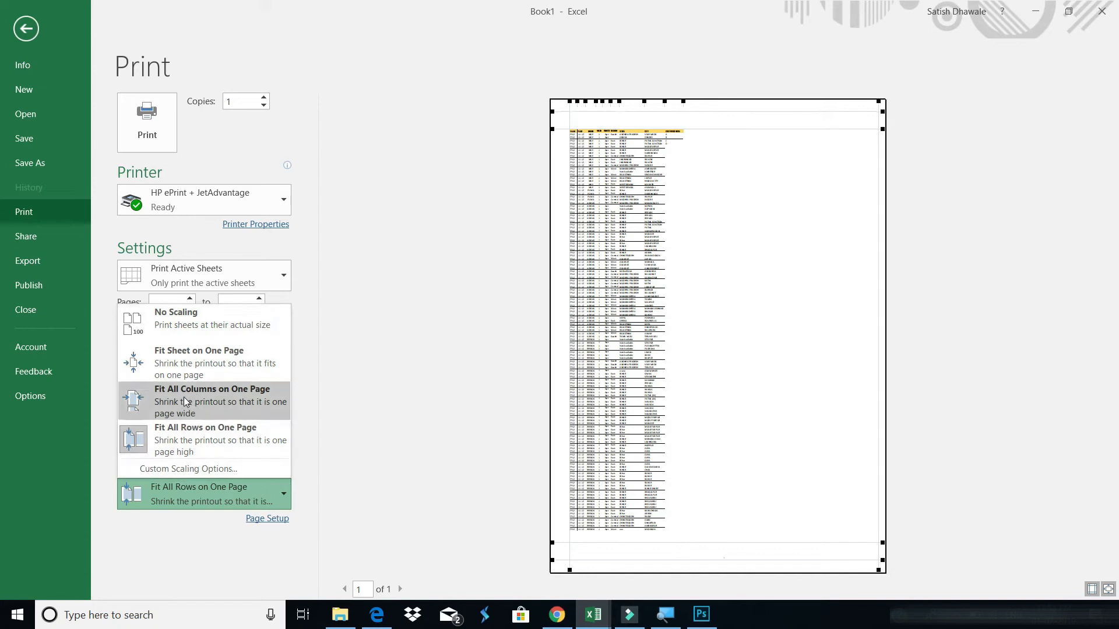
click(177, 326)
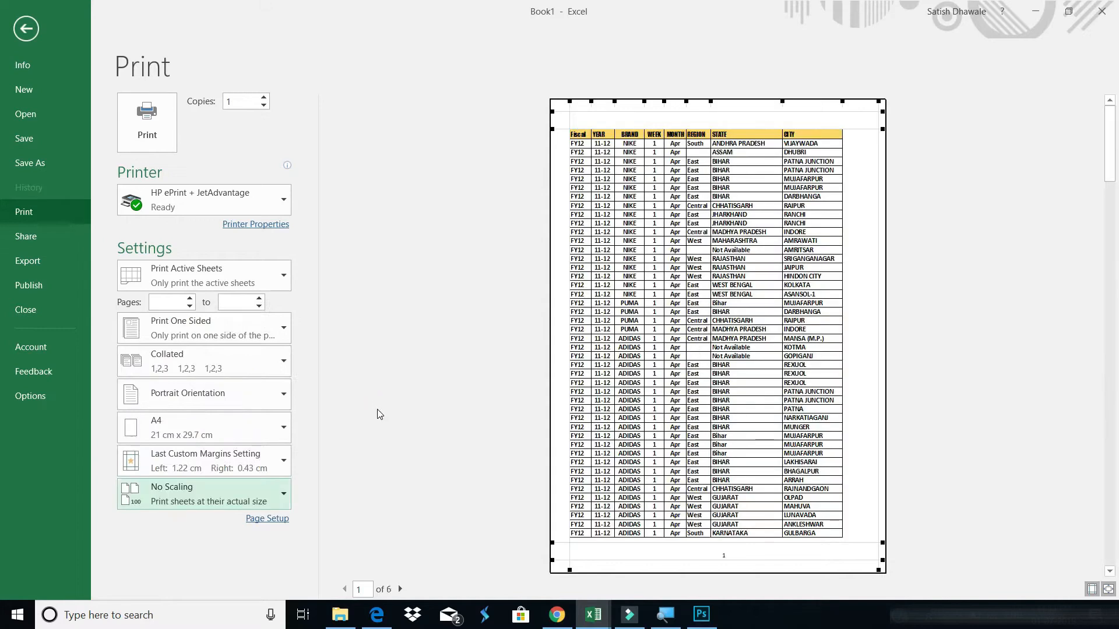
click(222, 402)
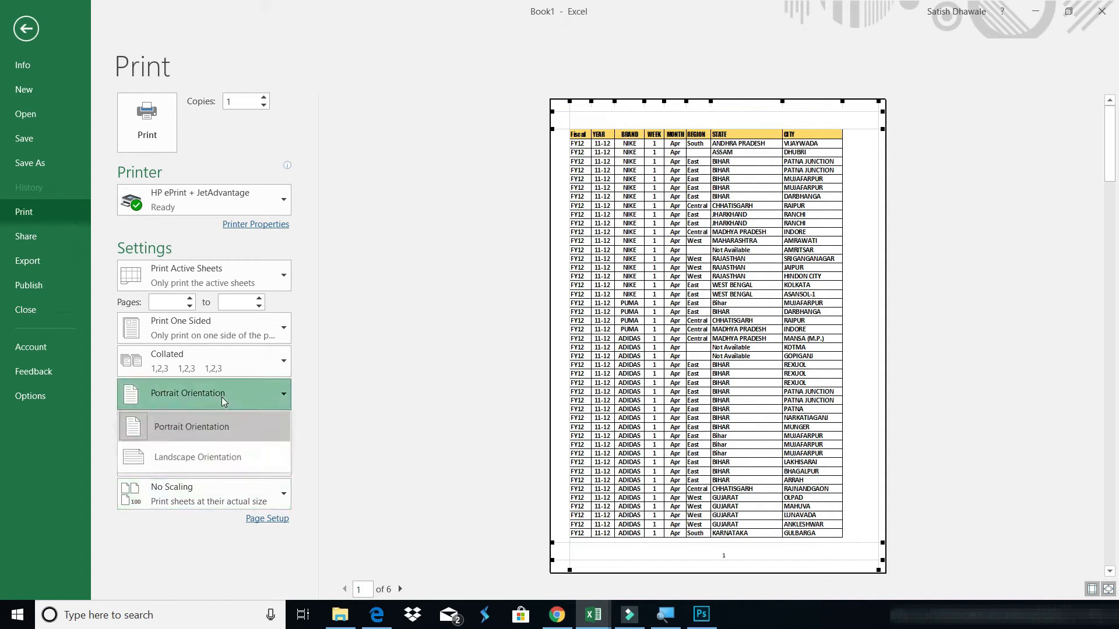
click(216, 463)
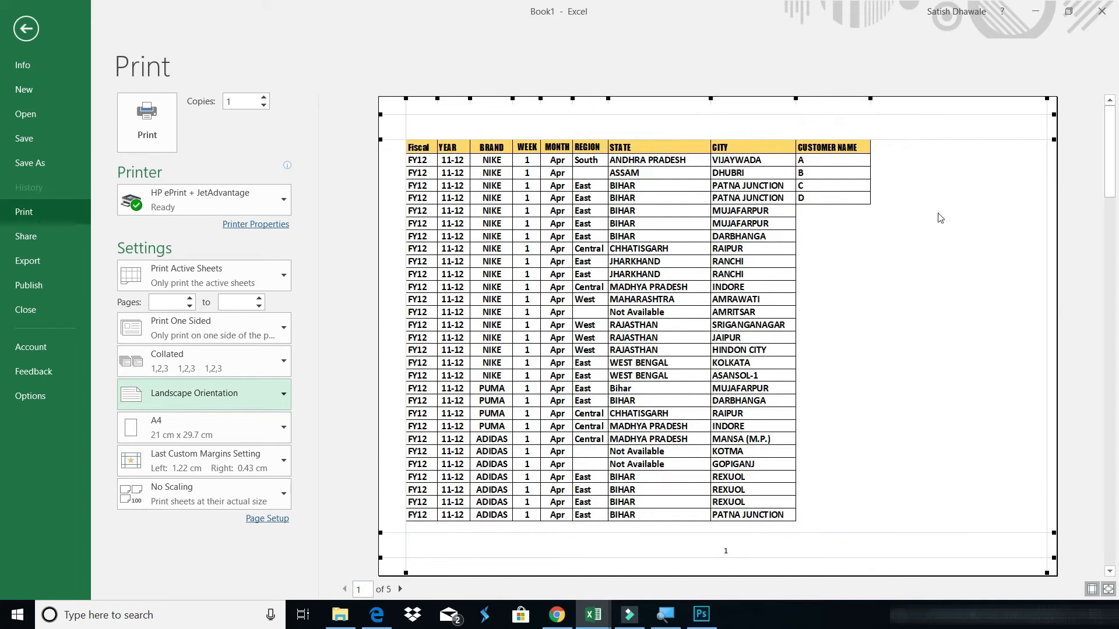
Widen the CITY column slightly in the print preview, and reopen the preview from the sheet with cell A1 selected
drag(796, 100, 802, 100)
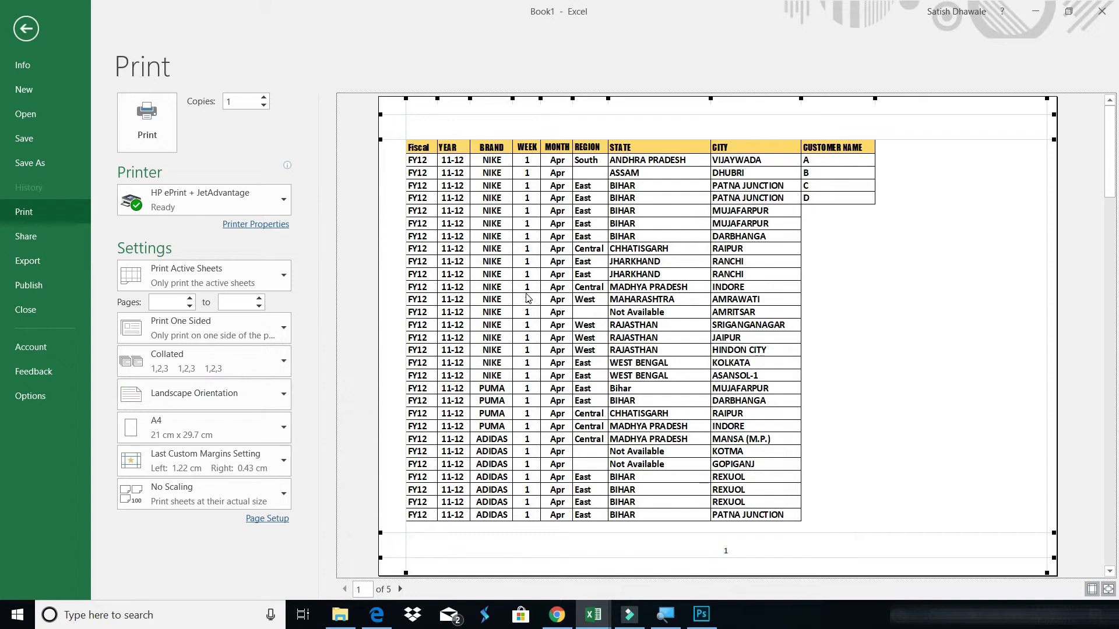
key(Escape)
click(402, 262)
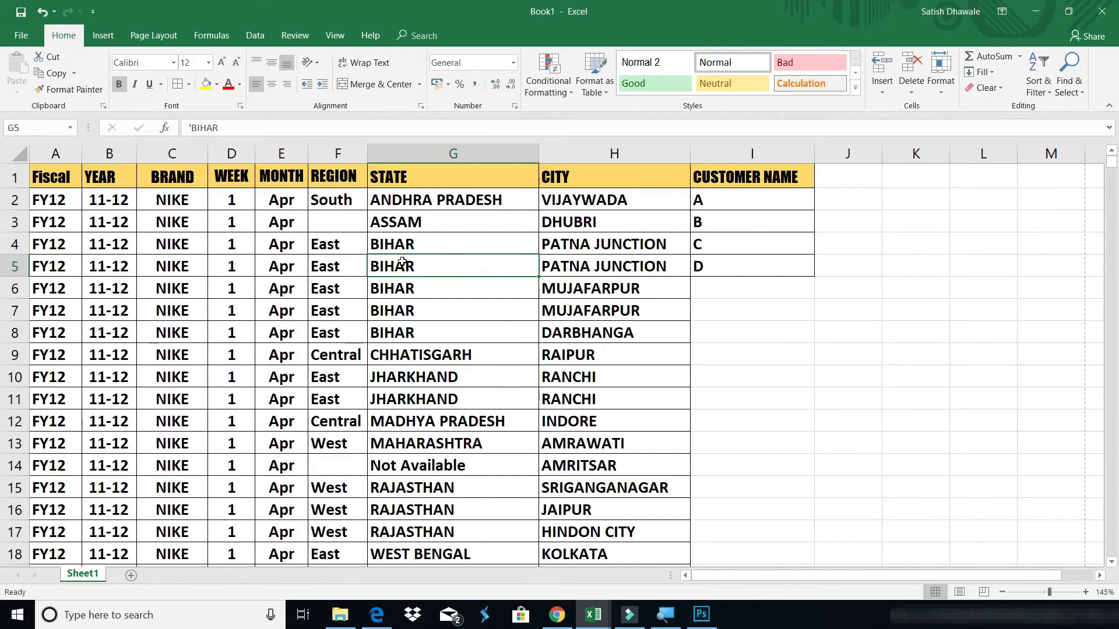
click(76, 181)
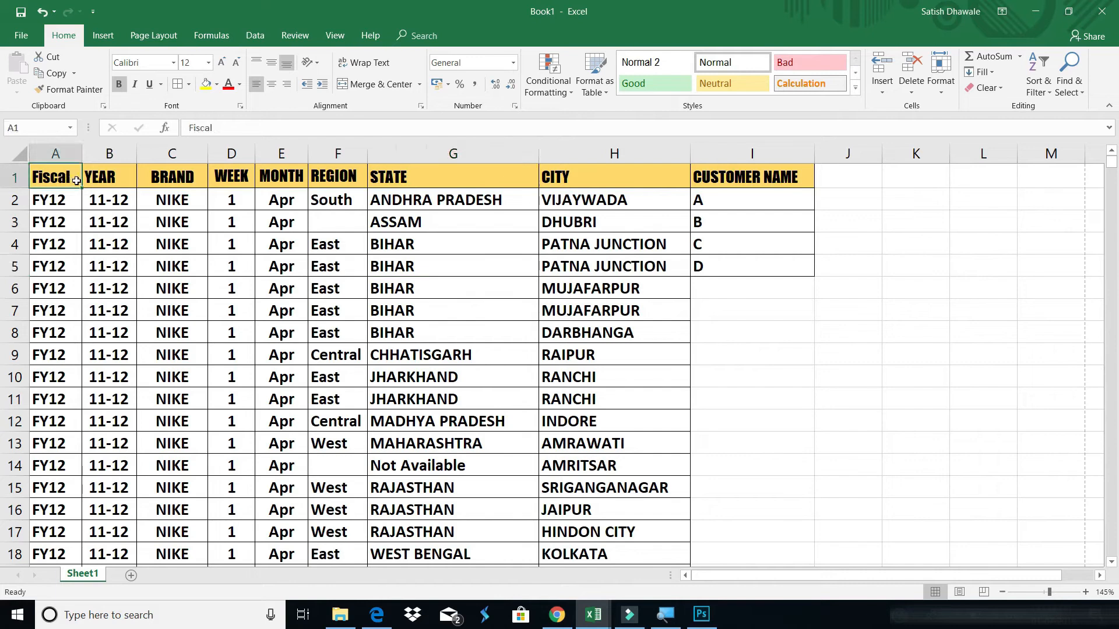
key(ctrl+p)
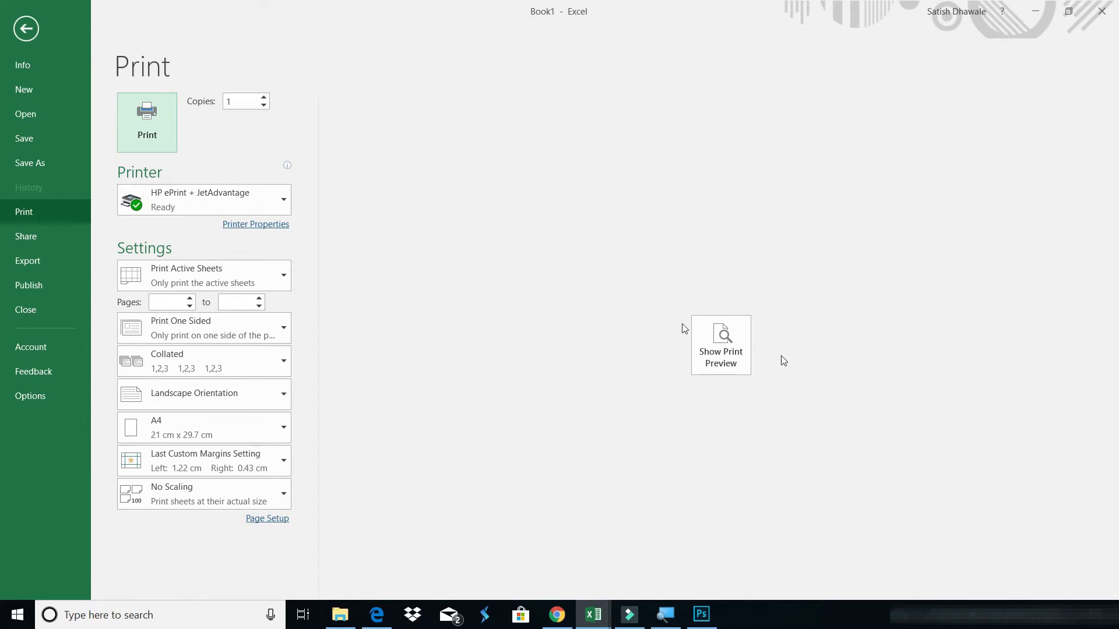
click(723, 349)
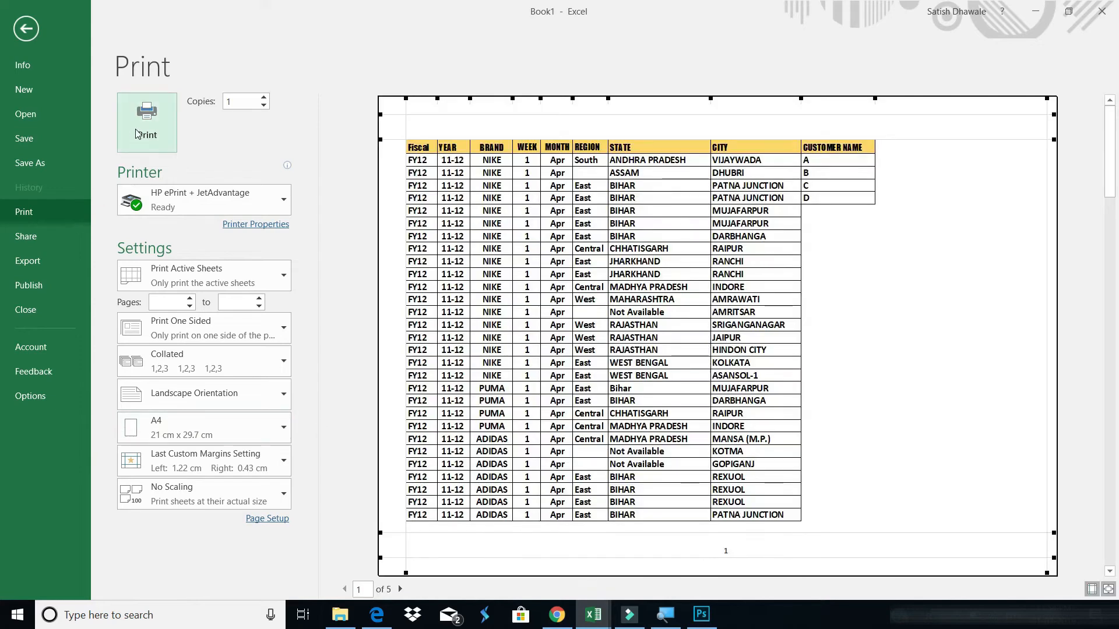
Set the number of print copies to 4
click(264, 97)
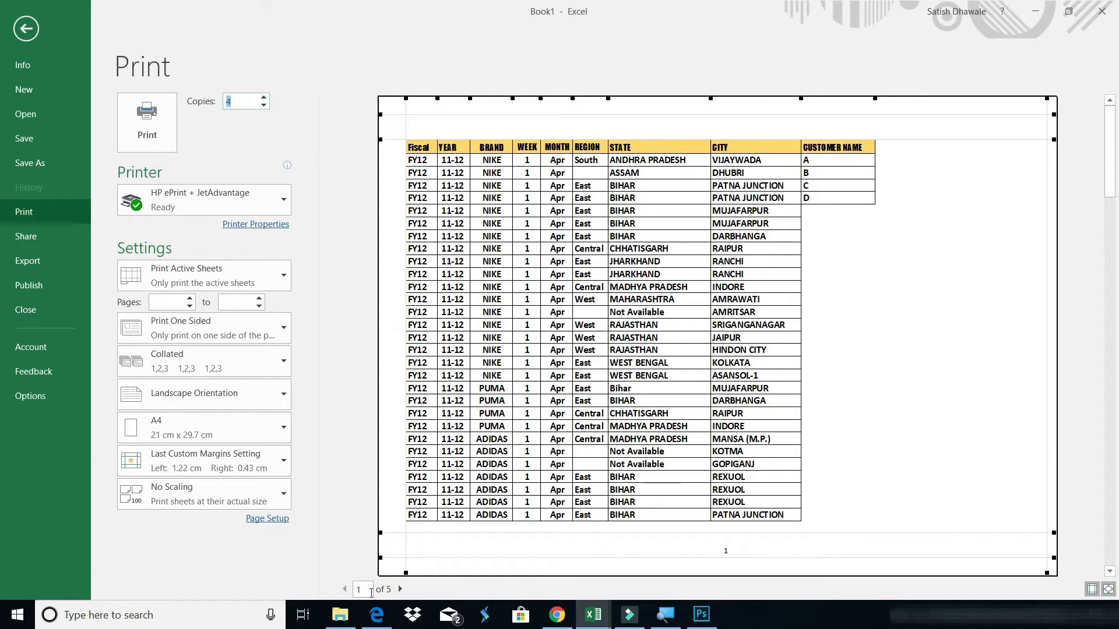
key(super+plus)
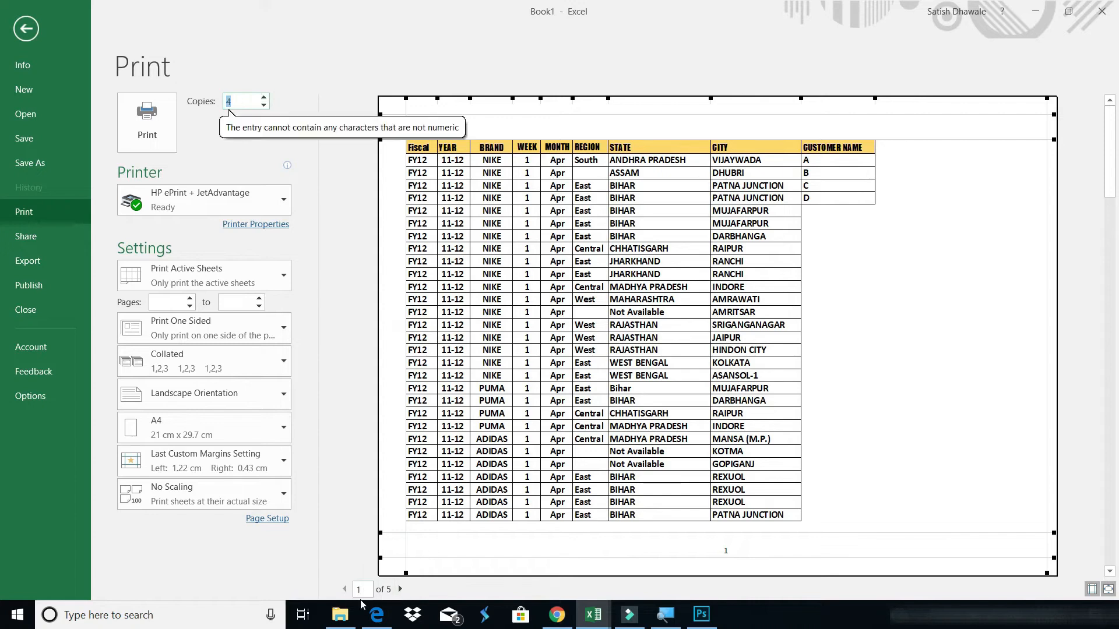
key(super+plus)
key(super+plus)
key(super+minus)
key(super+minus)
click(634, 414)
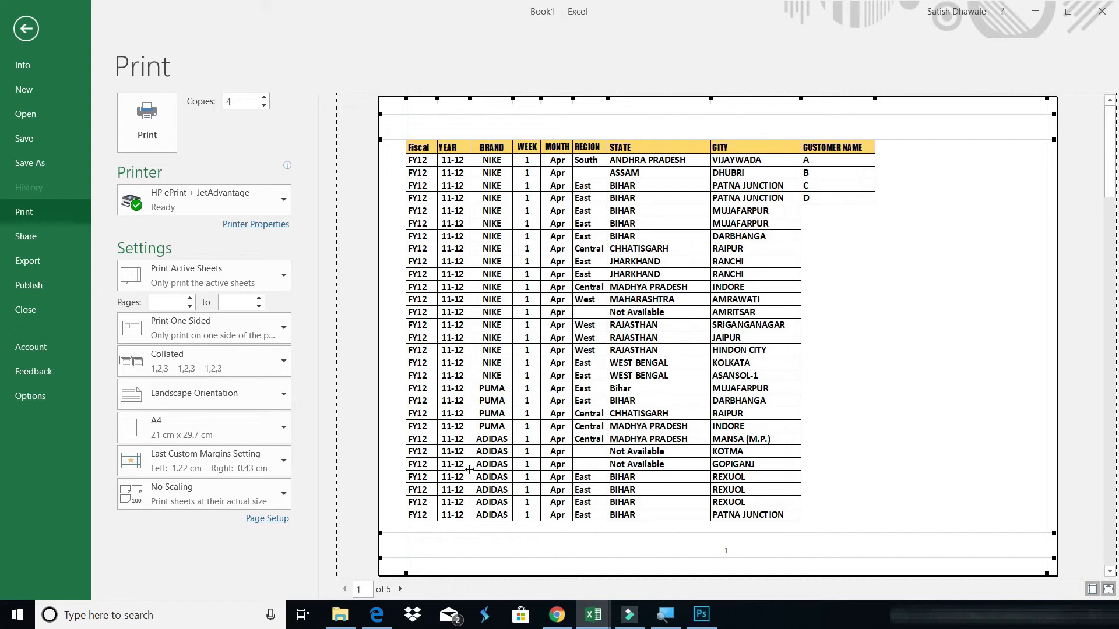
Page through the print preview to the last page and return to the first page
click(400, 589)
click(400, 589)
click(399, 589)
click(400, 590)
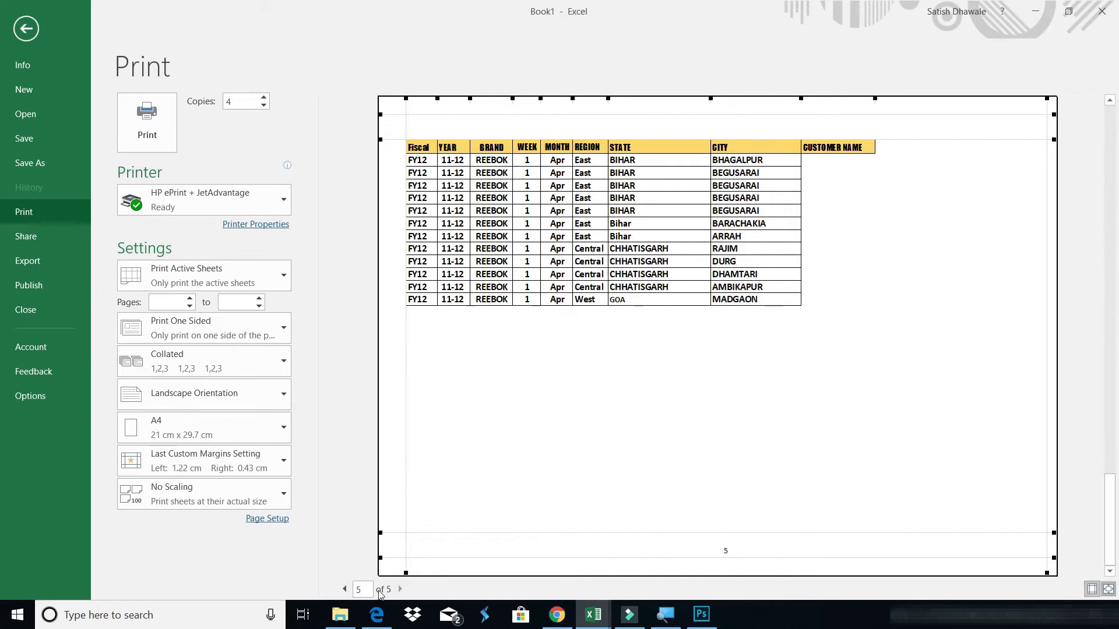
click(344, 590)
click(344, 589)
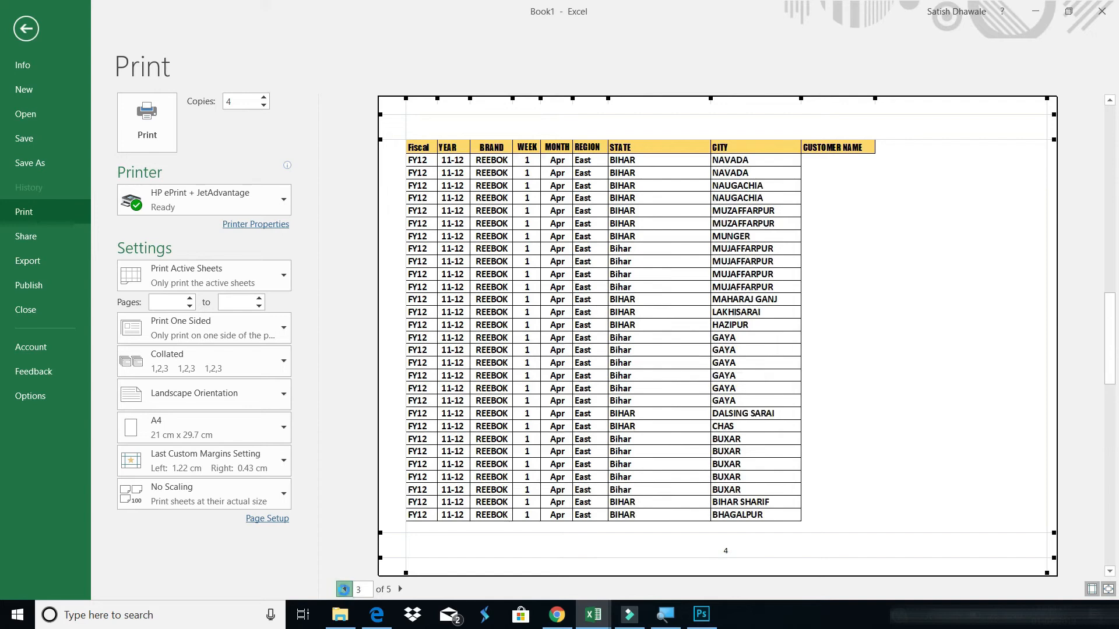
click(344, 589)
click(344, 589)
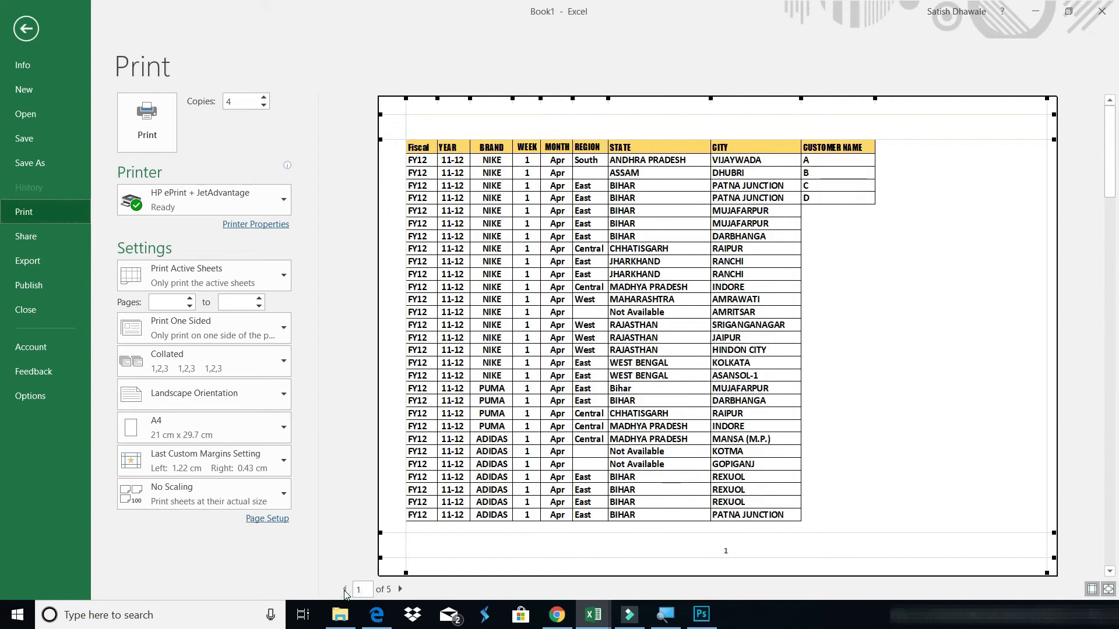
Review the collation options for the multiple copies, keeping Collated
click(146, 373)
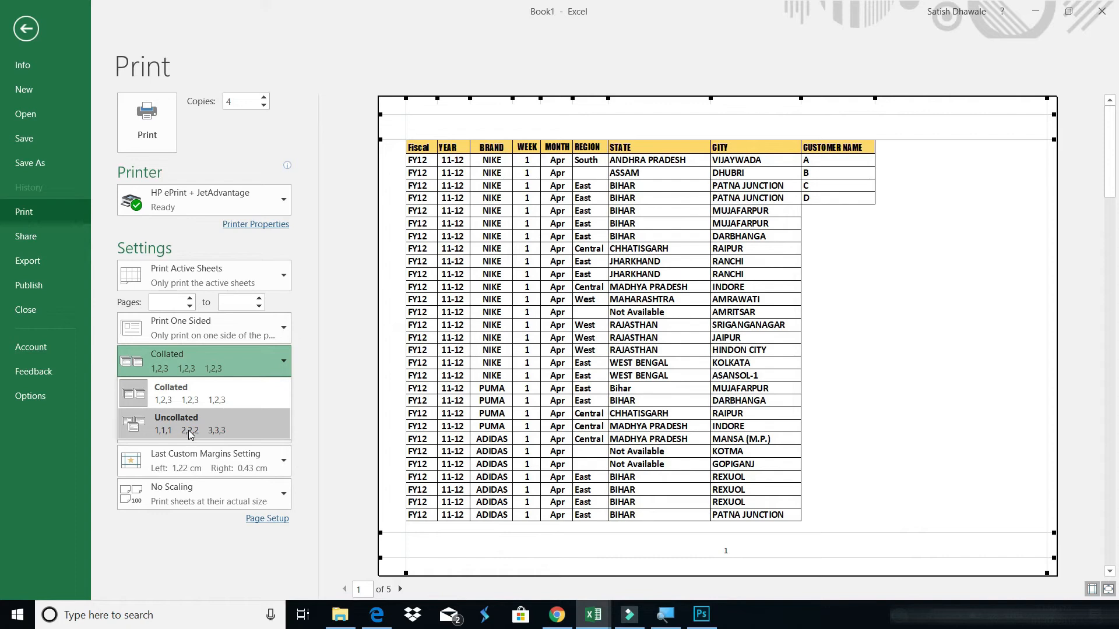
click(212, 389)
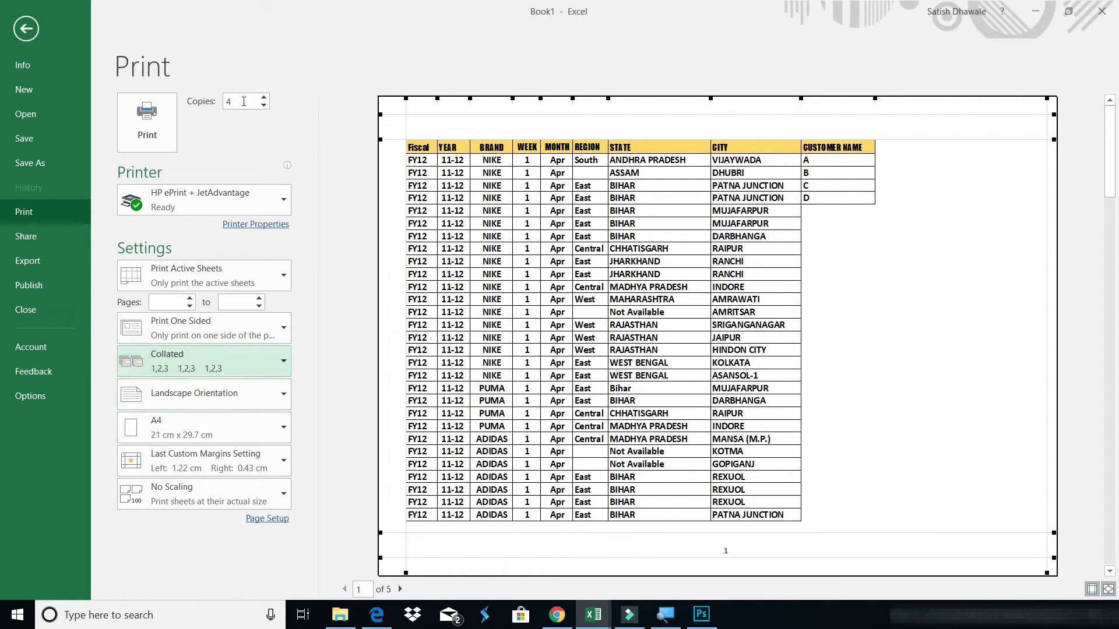
drag(240, 101, 217, 103)
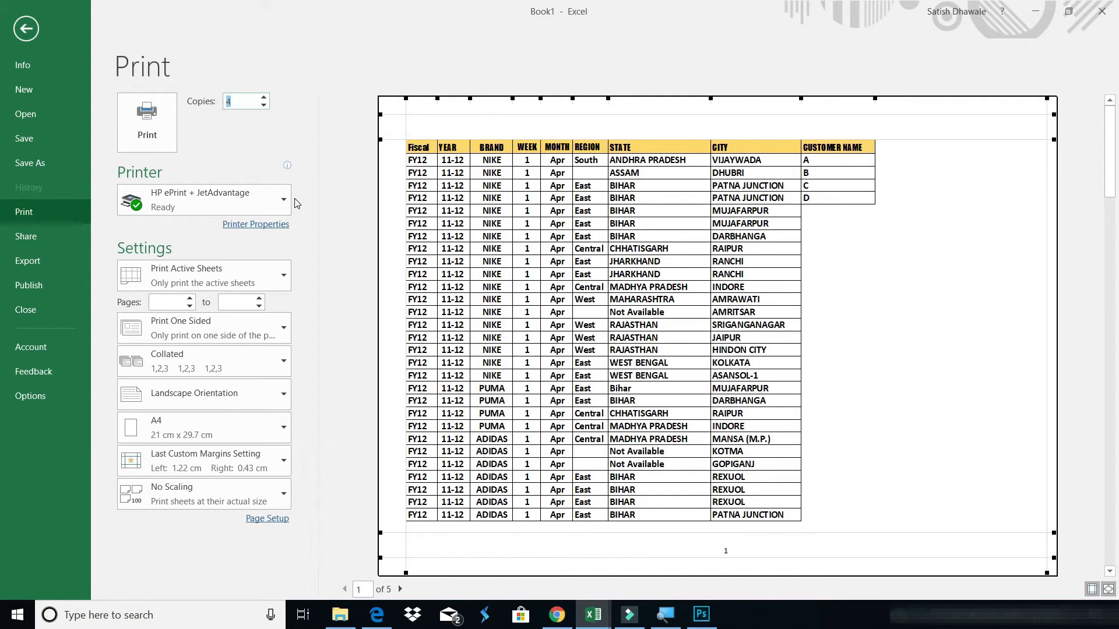
Review the available printers and the choices for which sheets to print, without changing either
click(254, 198)
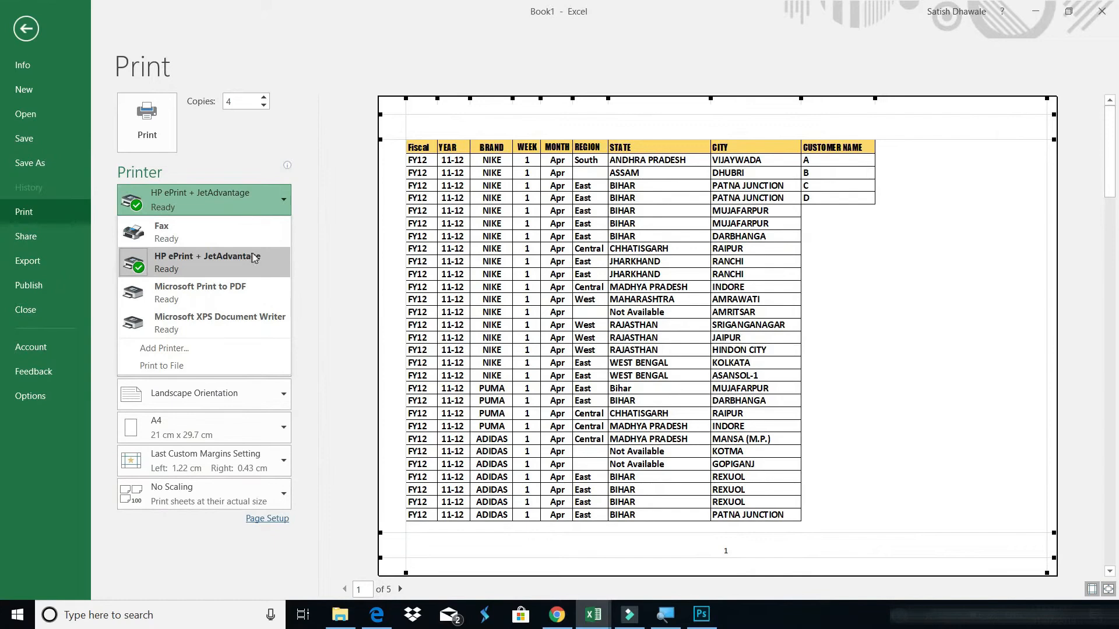
click(310, 265)
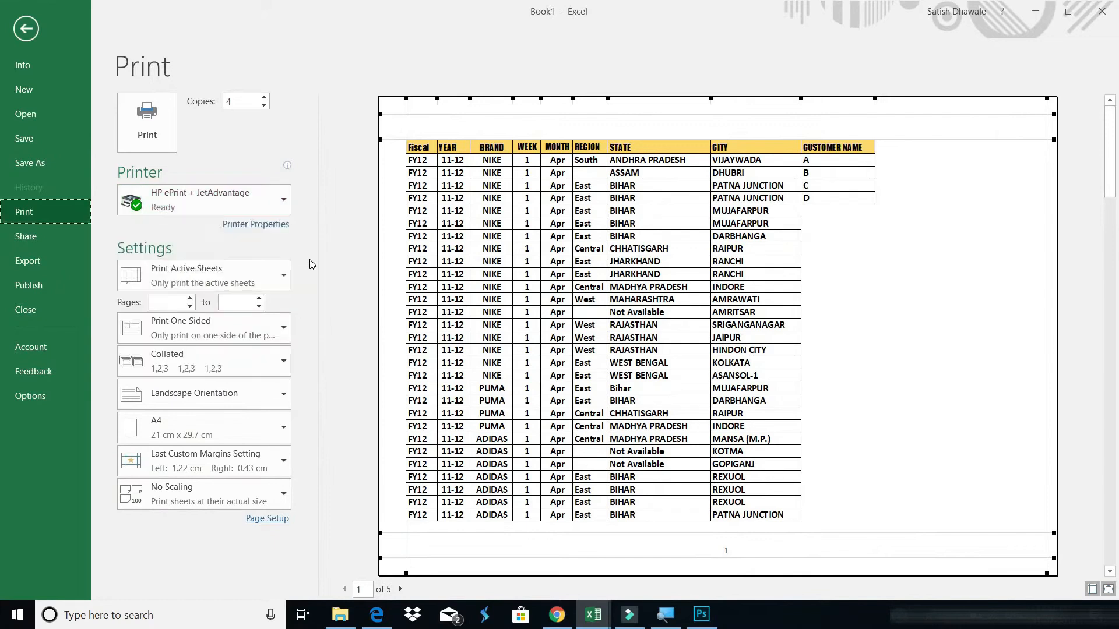
click(232, 274)
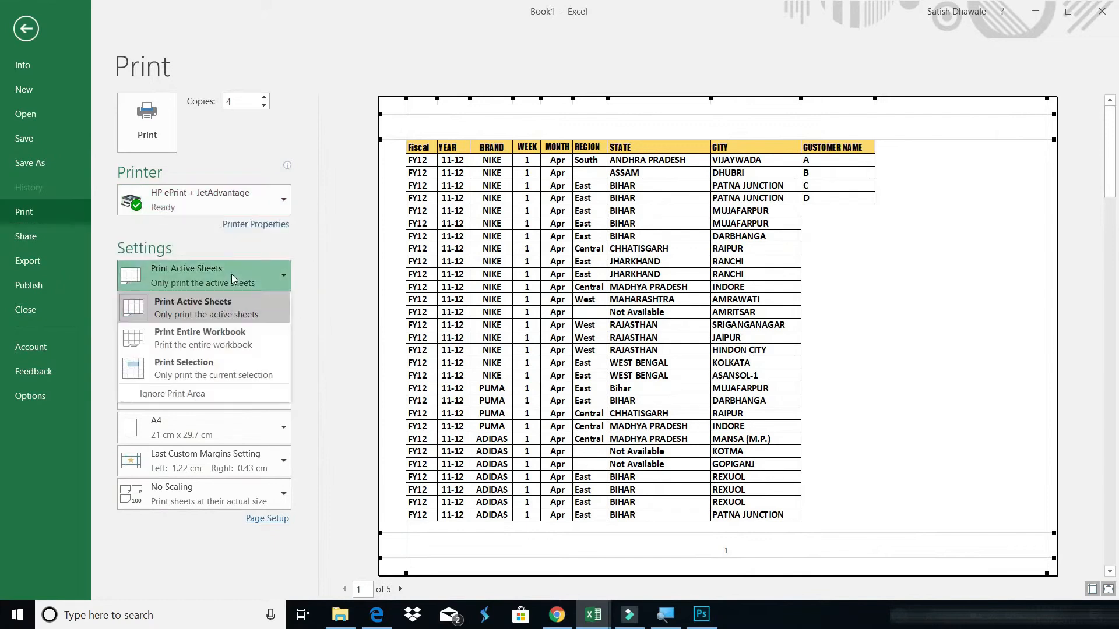
click(309, 283)
Limit the printout to pages 2 to 4
click(172, 301)
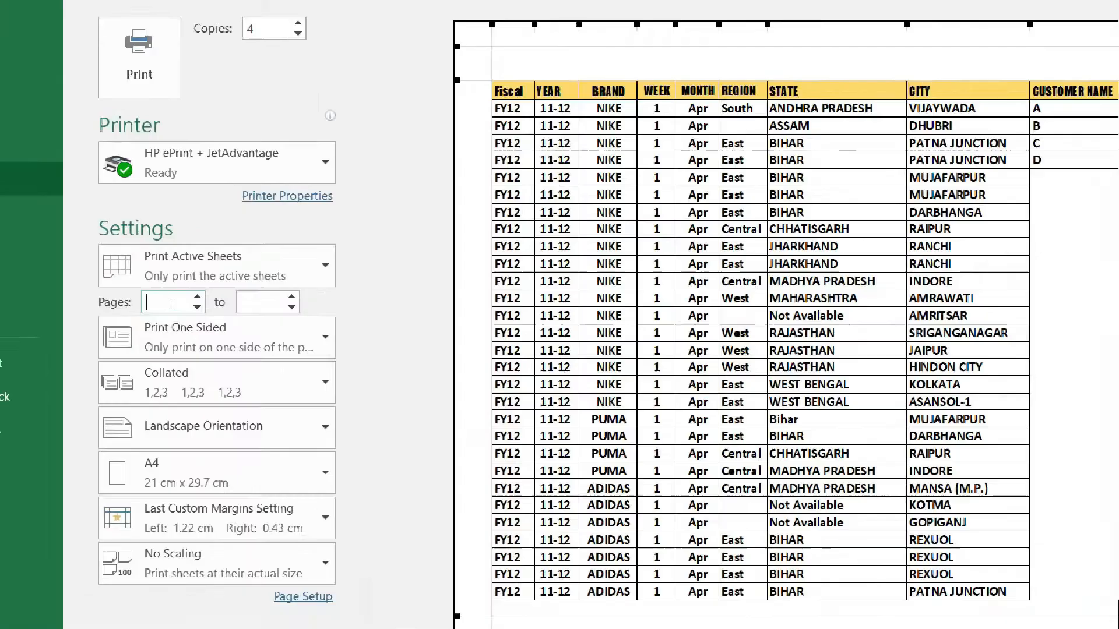
text(2)
key(Tab)
key(Up)
key(Up)
key(Up)
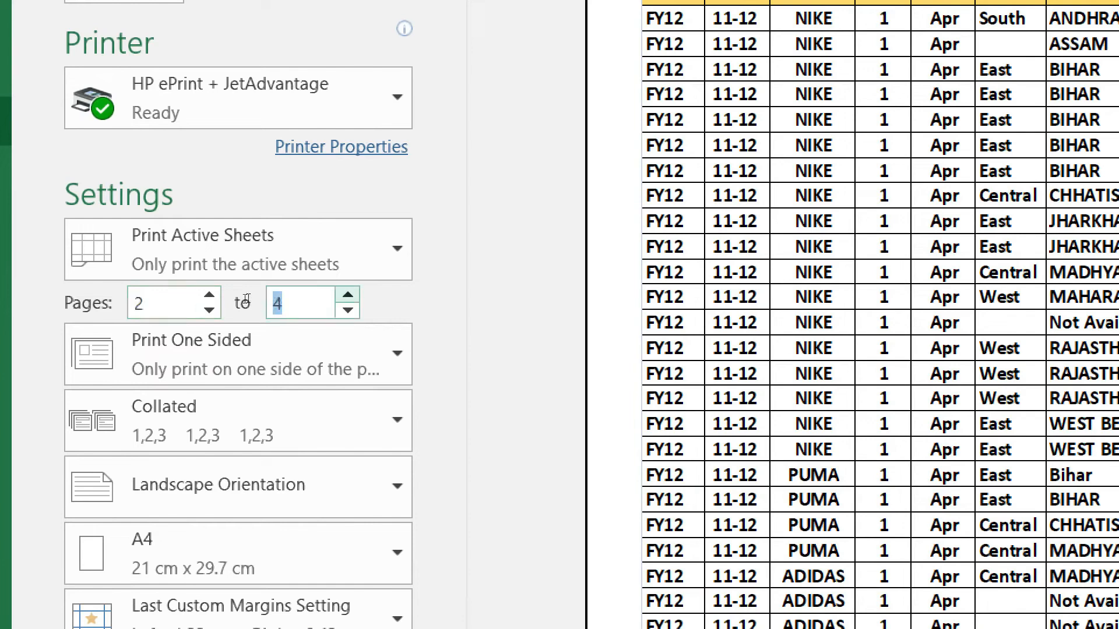
Clear both values of the print page range
key(BackSpace)
double_click(196, 306)
key(BackSpace)
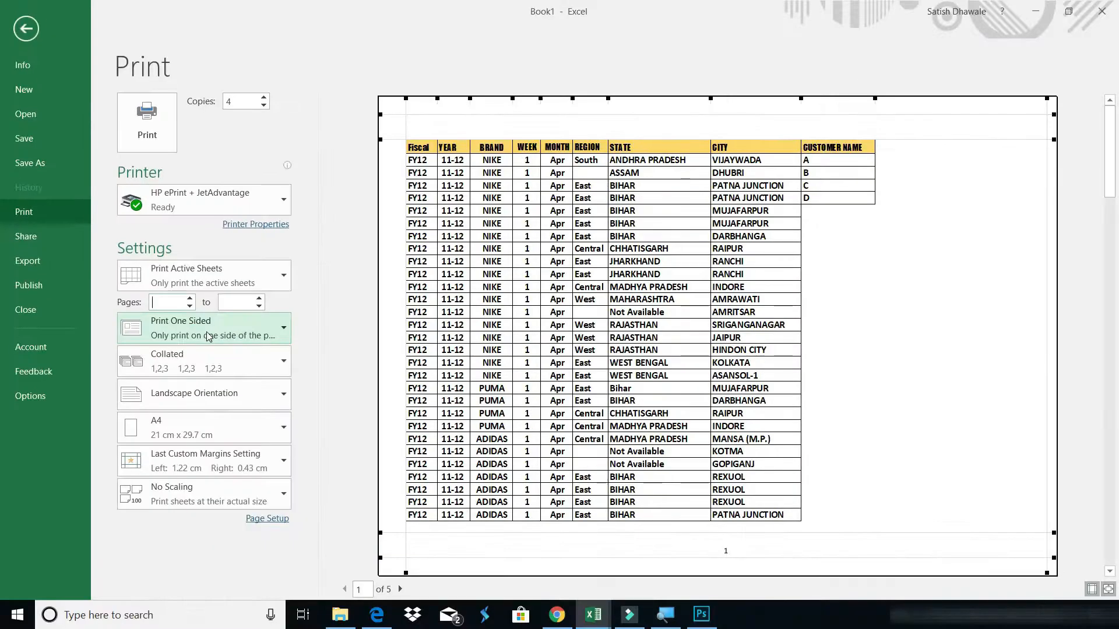
Review the one-sided and both-sides printing options, keeping Print One Sided
click(208, 336)
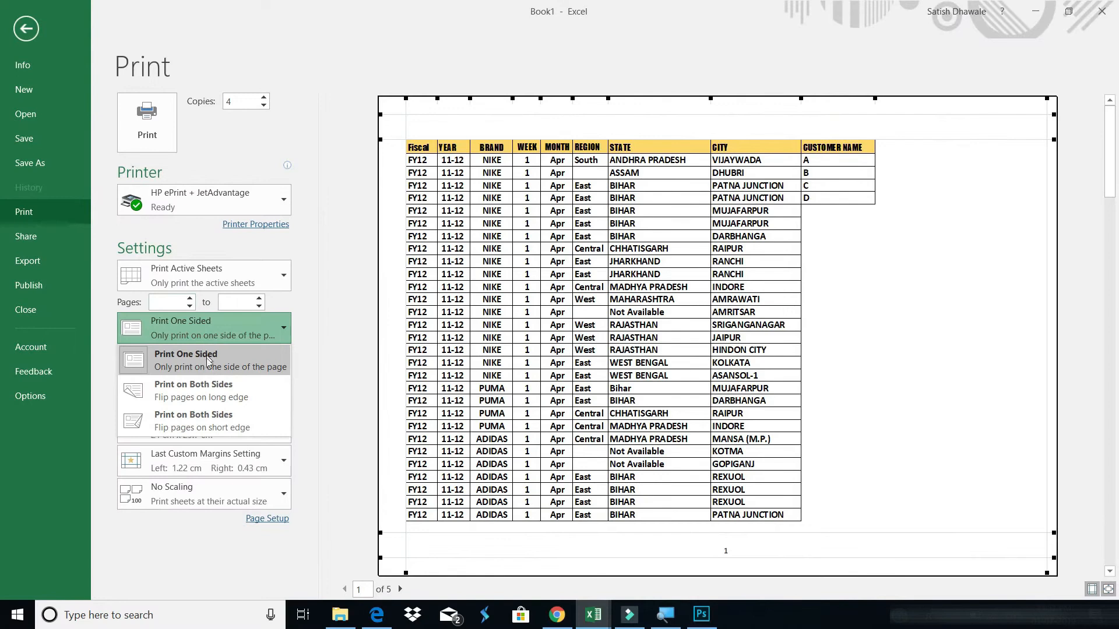
click(187, 373)
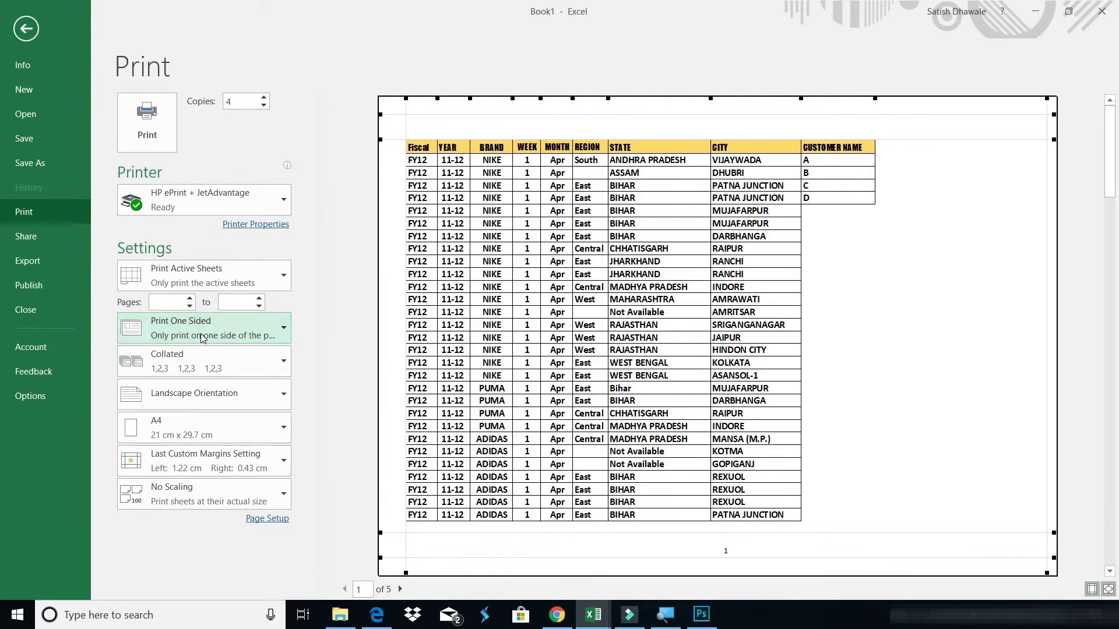
click(231, 337)
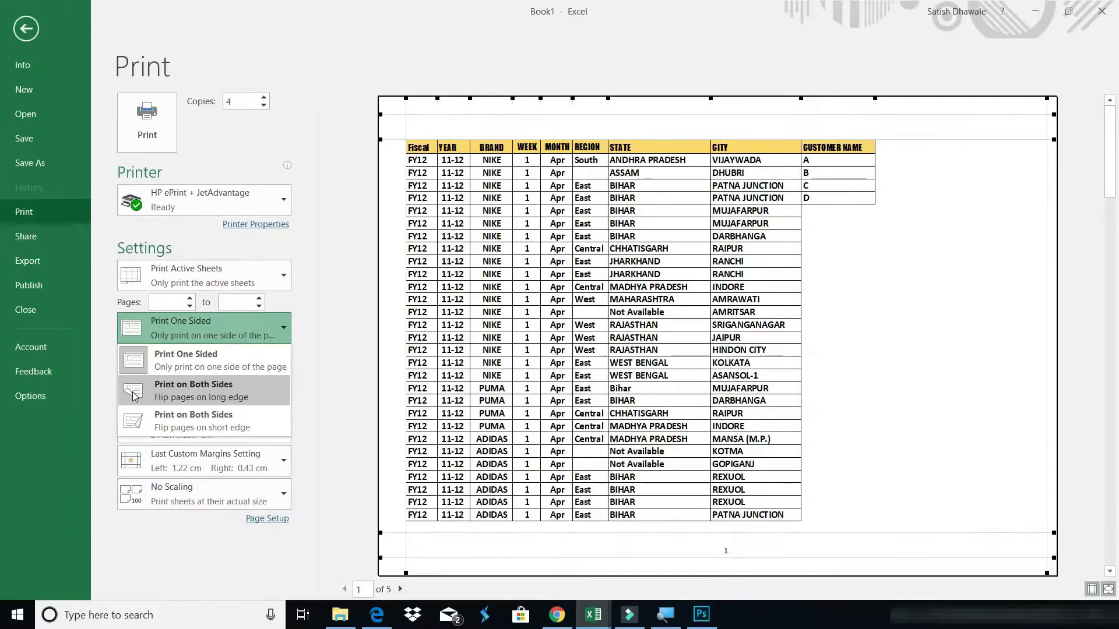
click(169, 394)
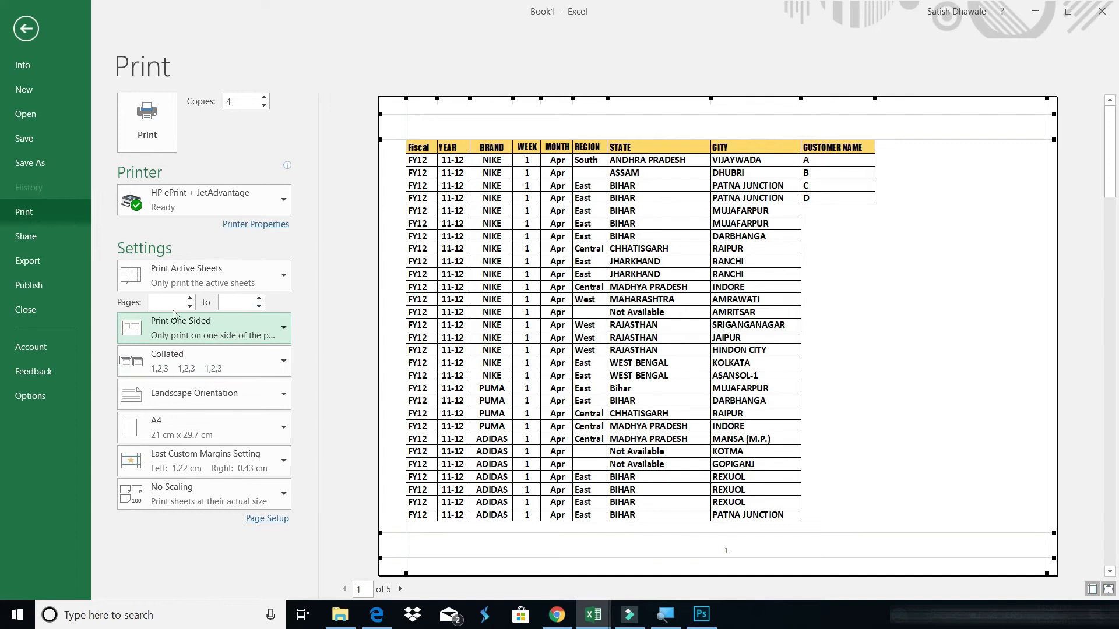
Open the choices for what to print, including active sheets, entire workbook and selection
click(211, 279)
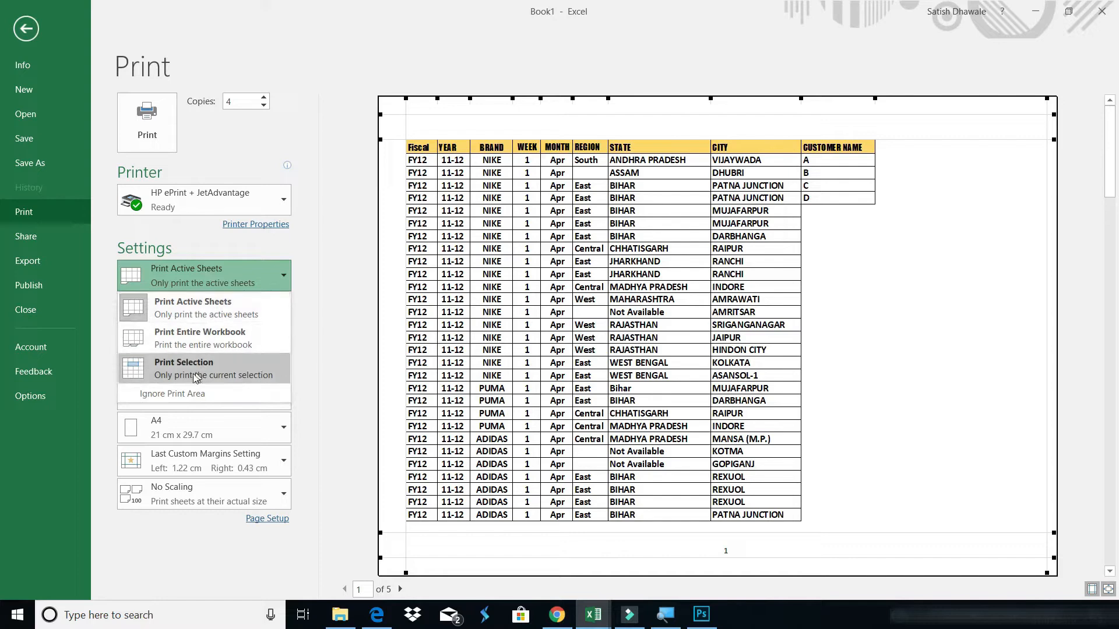